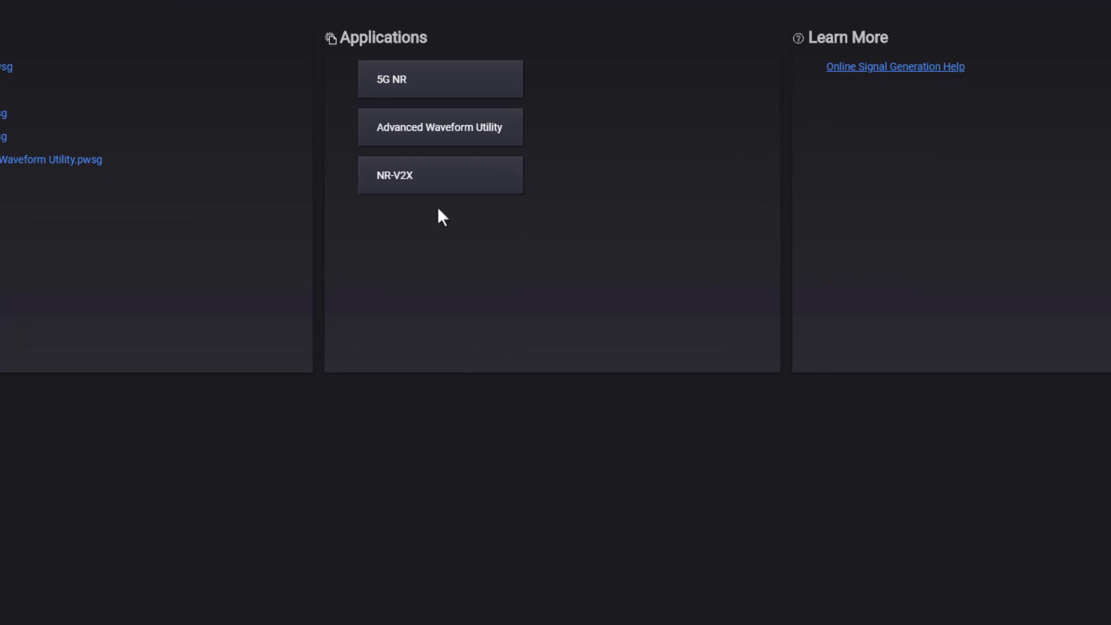
- Start an NR-V2X setup and display Carrier 0's bandwidth part settings, followed by its channel settings
click(404, 191)
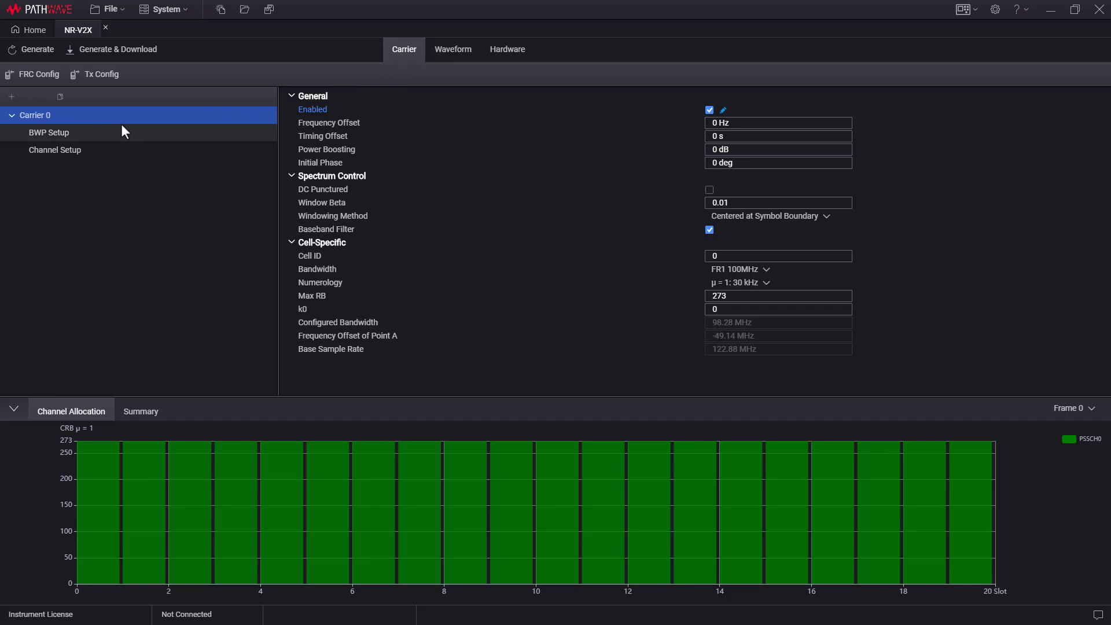
click(92, 134)
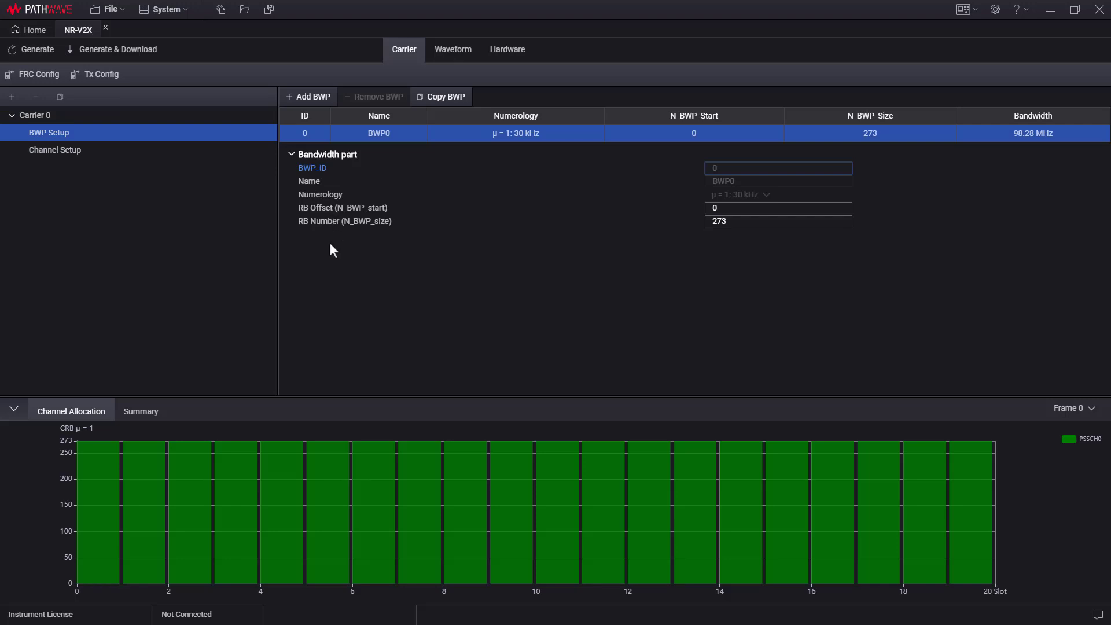
click(81, 154)
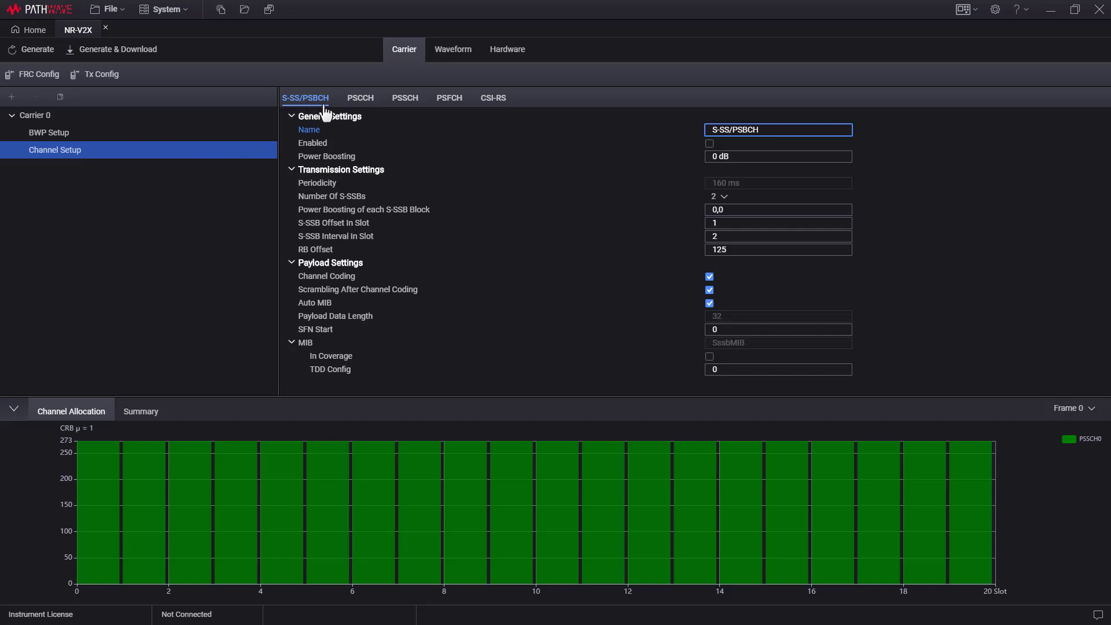
- Review the PSCCH, PSSCH, PSFCH and CSI-RS channel settings of Carrier 0
click(356, 114)
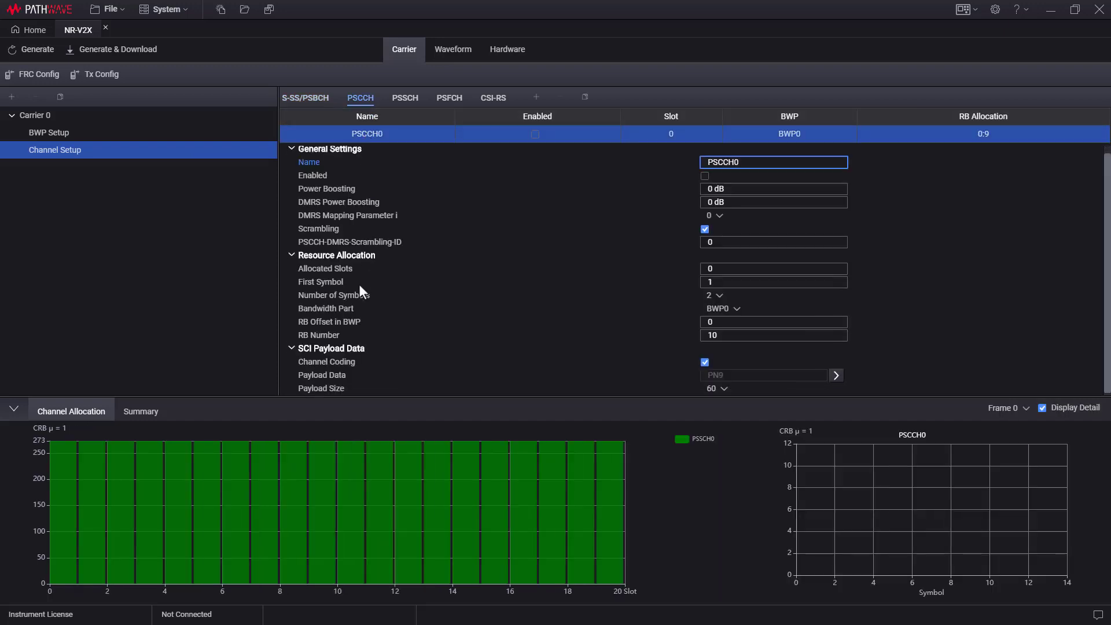
click(406, 100)
scroll(388, 232, down, 6)
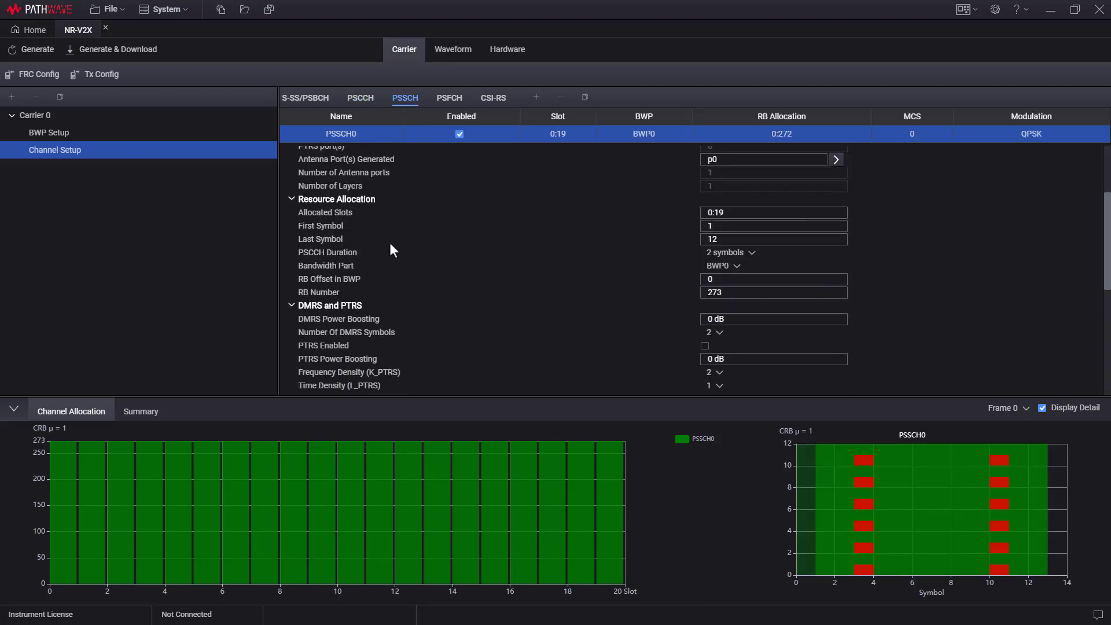
scroll(390, 243, down, 3)
scroll(390, 243, up, 10)
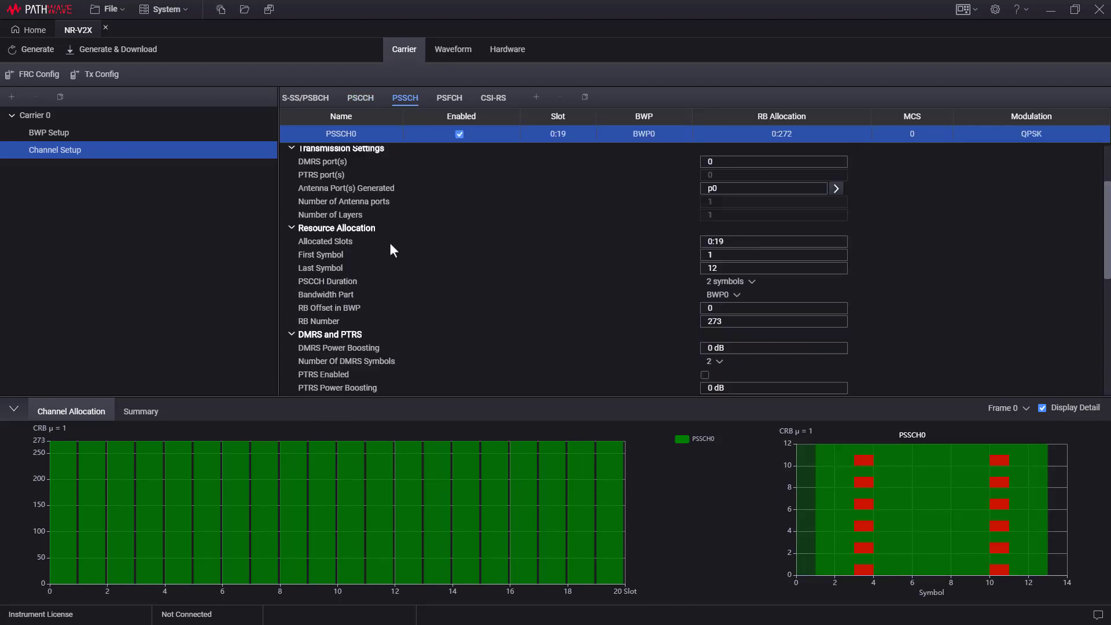
click(448, 109)
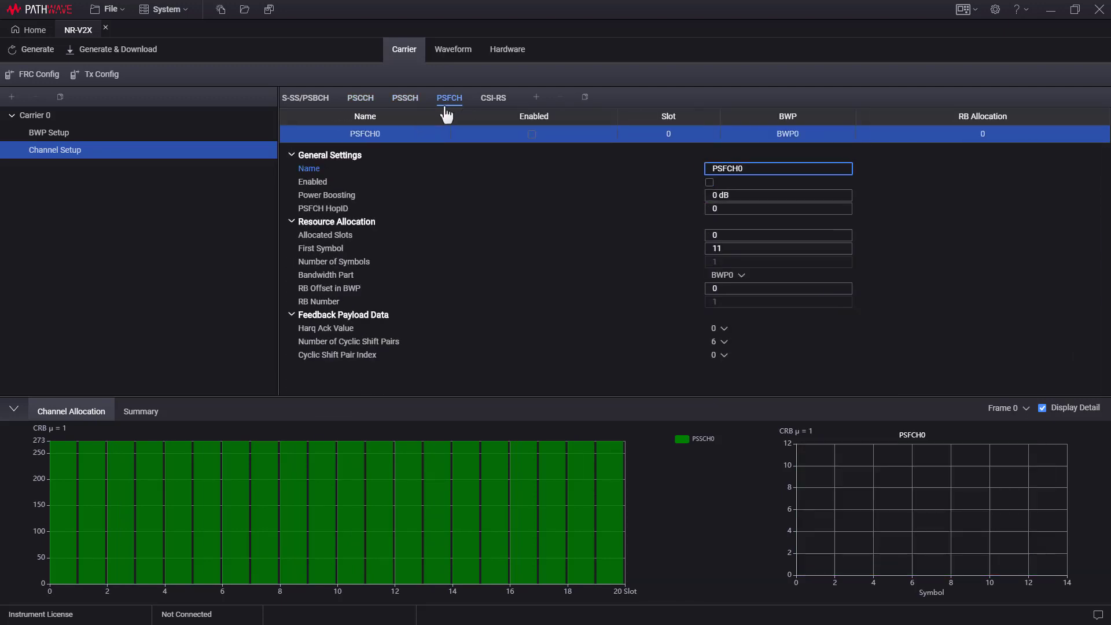
click(493, 98)
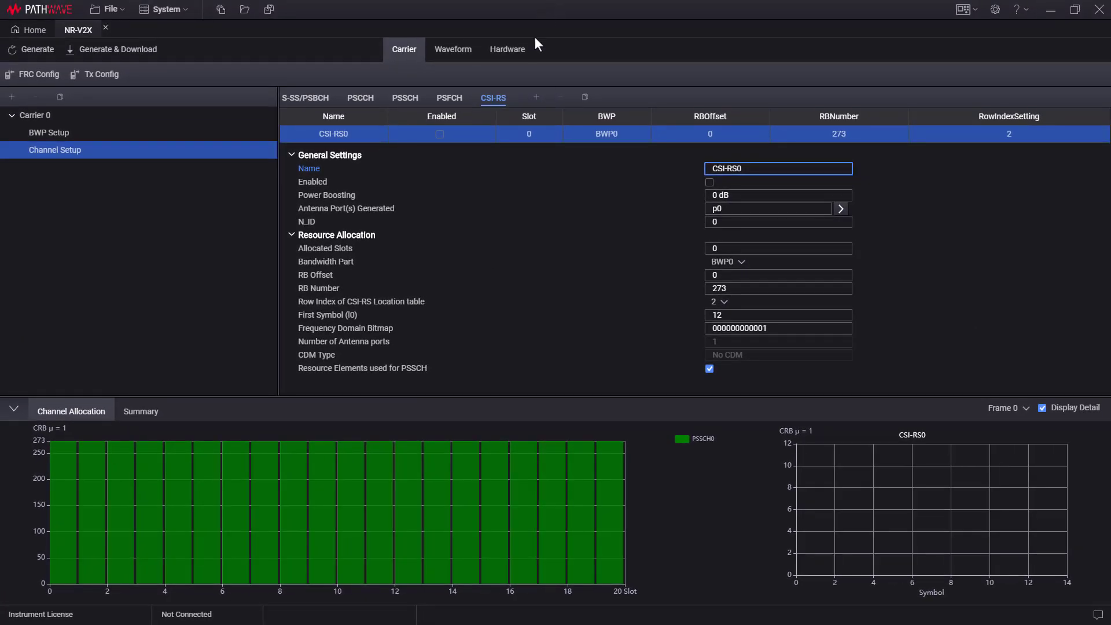
- Choose the X-Series Signal Generator as hardware, pick its instrument address and connect to it
click(516, 48)
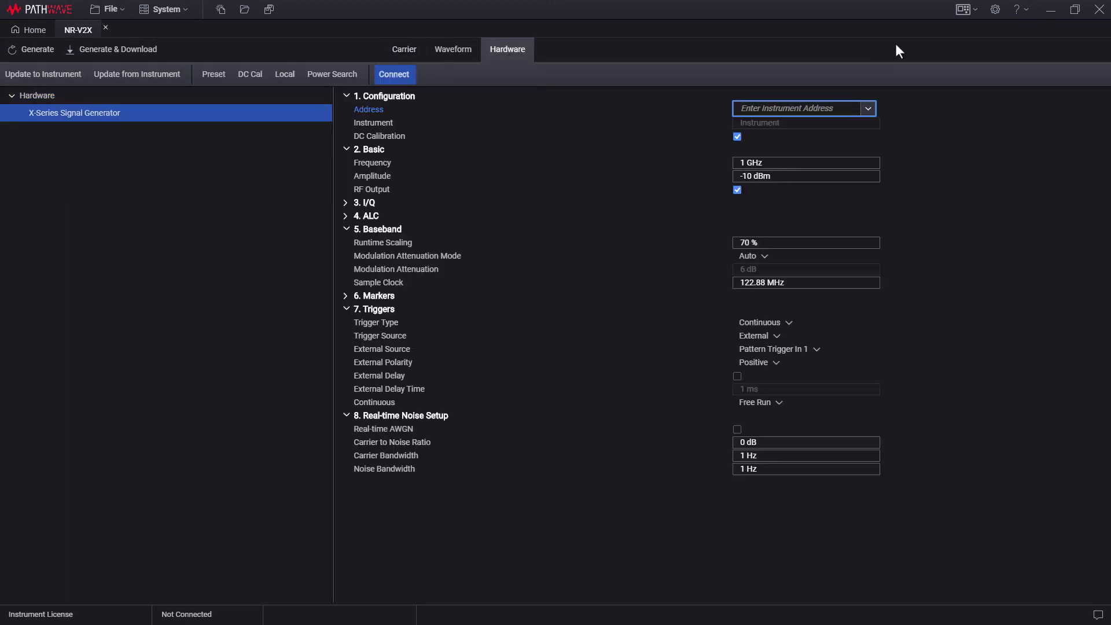
click(963, 10)
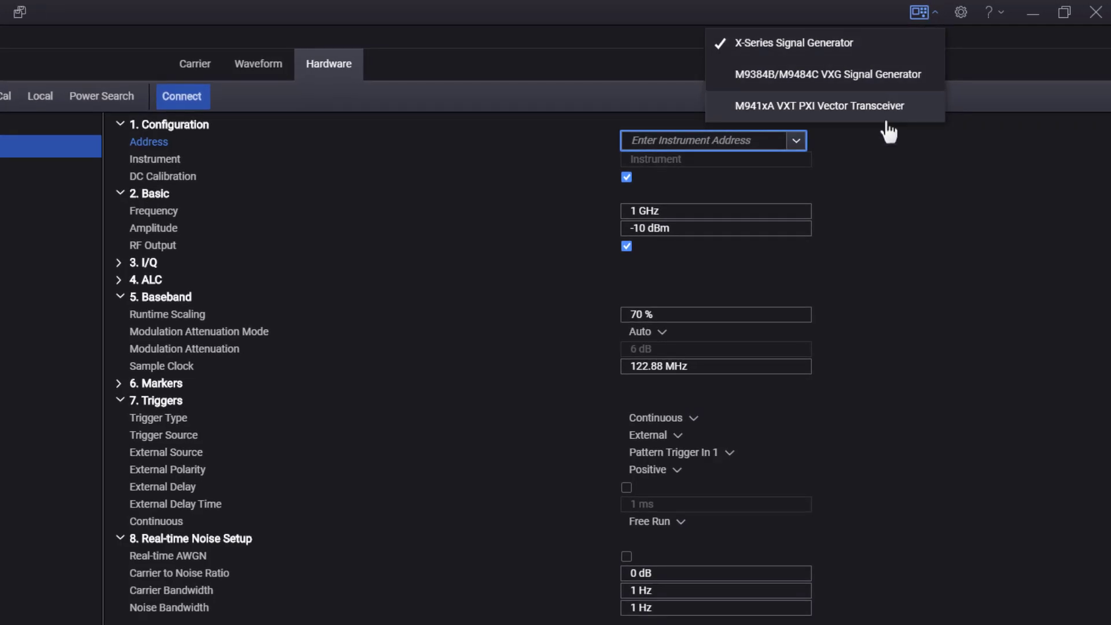
click(833, 57)
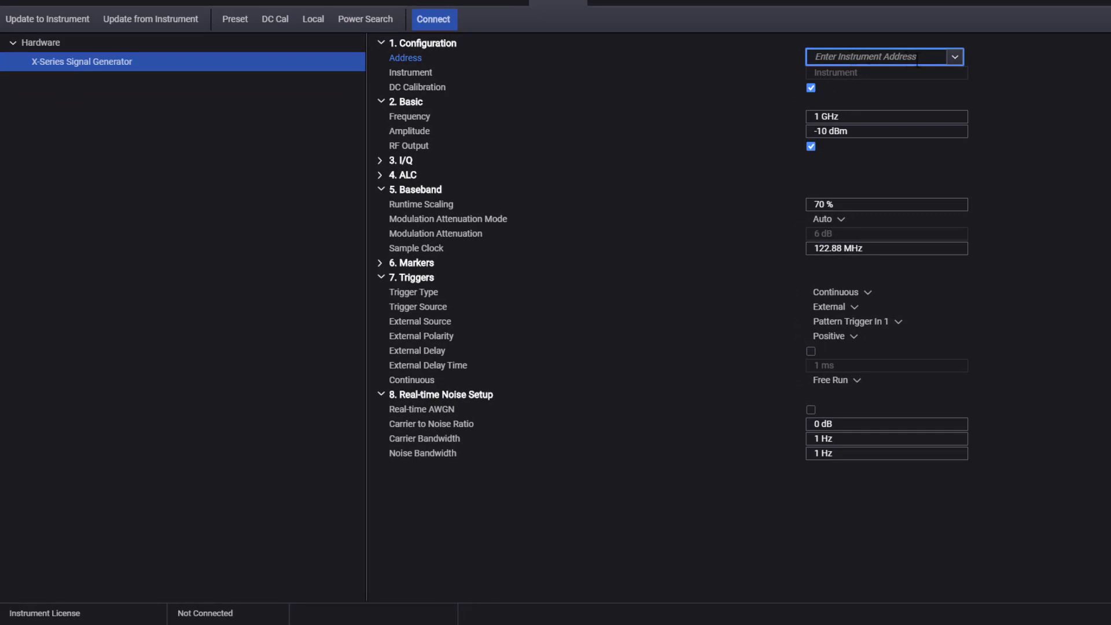
click(954, 58)
click(921, 84)
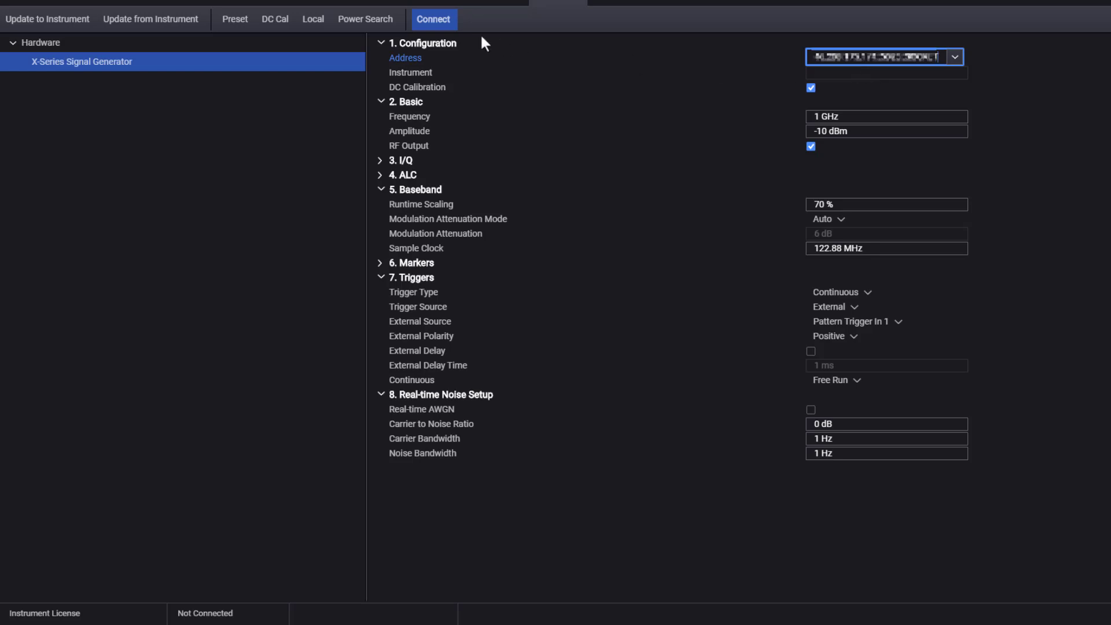
click(446, 26)
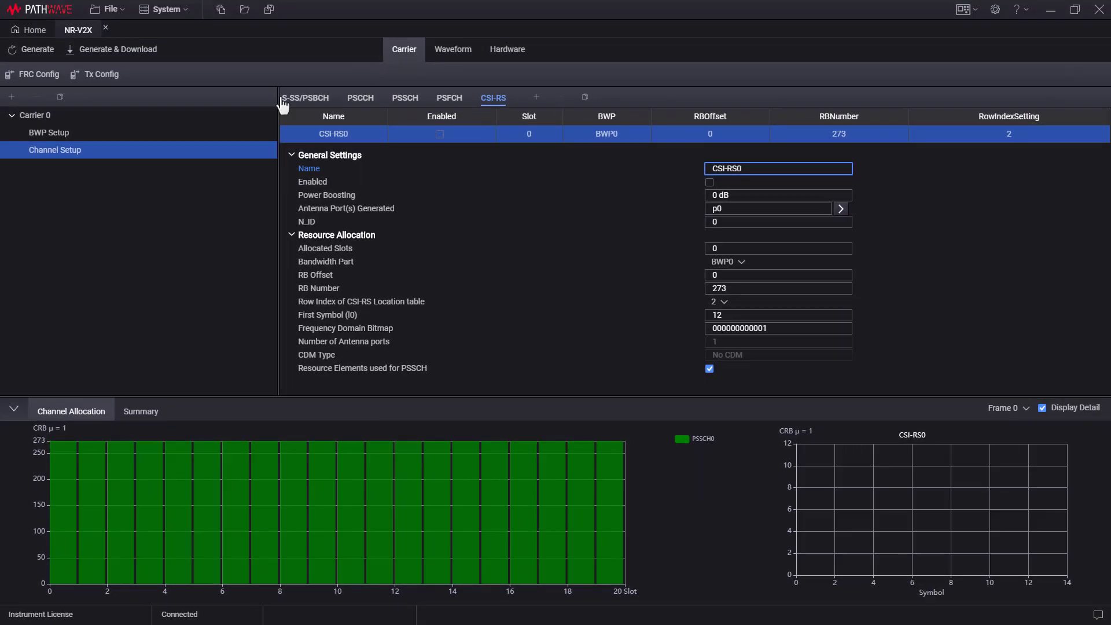
- Examine the predefined Tx and FRC test configuration options without applying either one
click(106, 85)
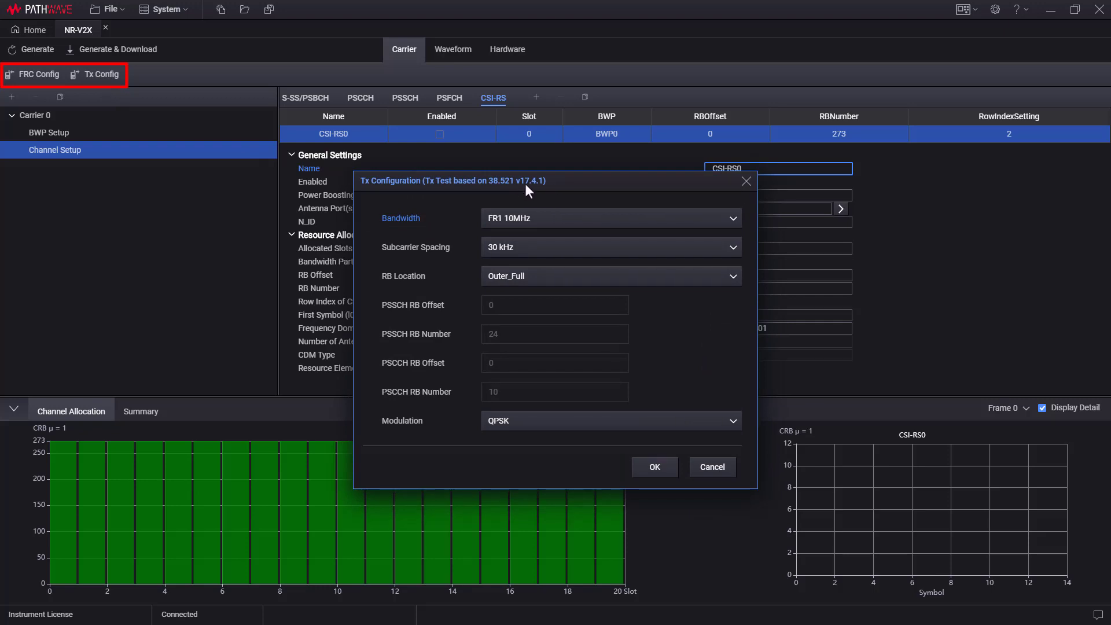
click(713, 468)
click(40, 79)
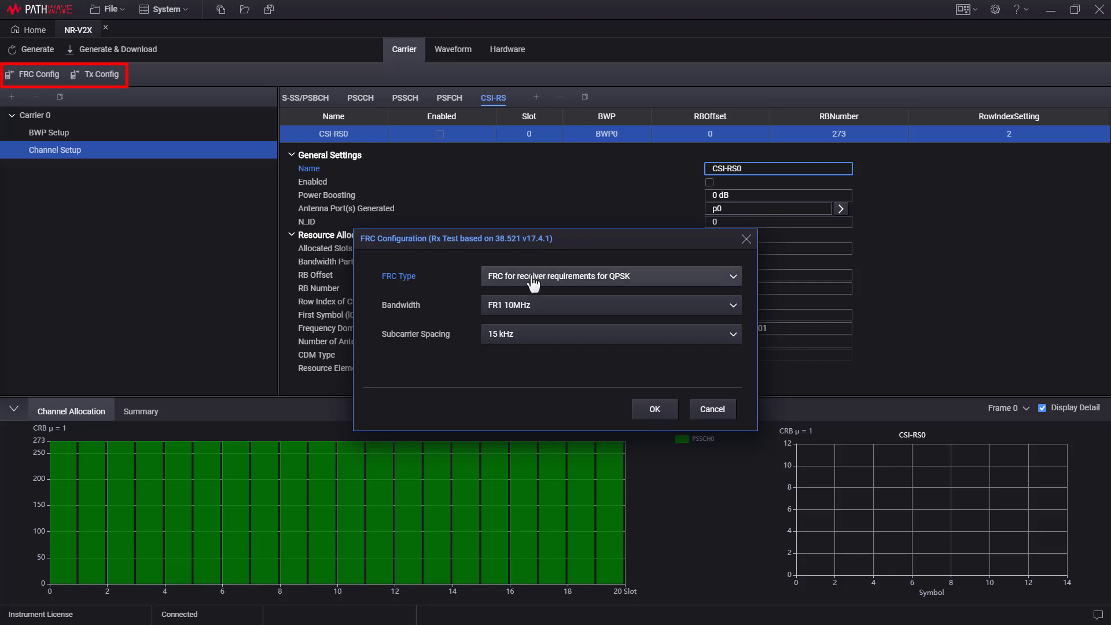
click(713, 409)
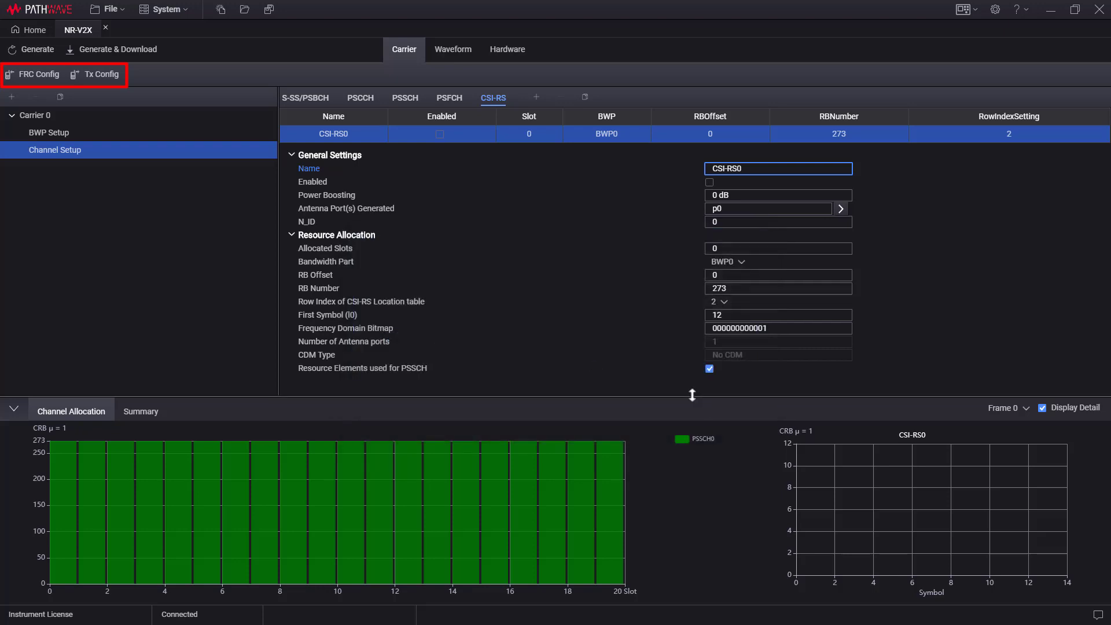
- Apply a Tx configuration with FR1 30MHz bandwidth, 30 kHz subcarrier spacing, Outer_Full RB location and 64QAM modulation
click(96, 78)
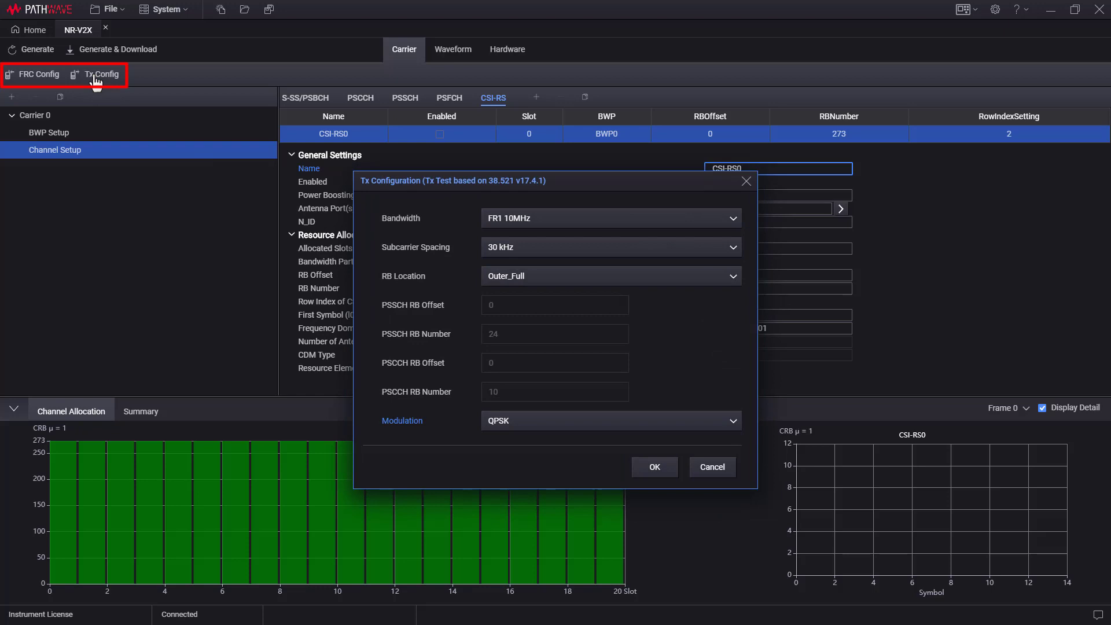
click(527, 221)
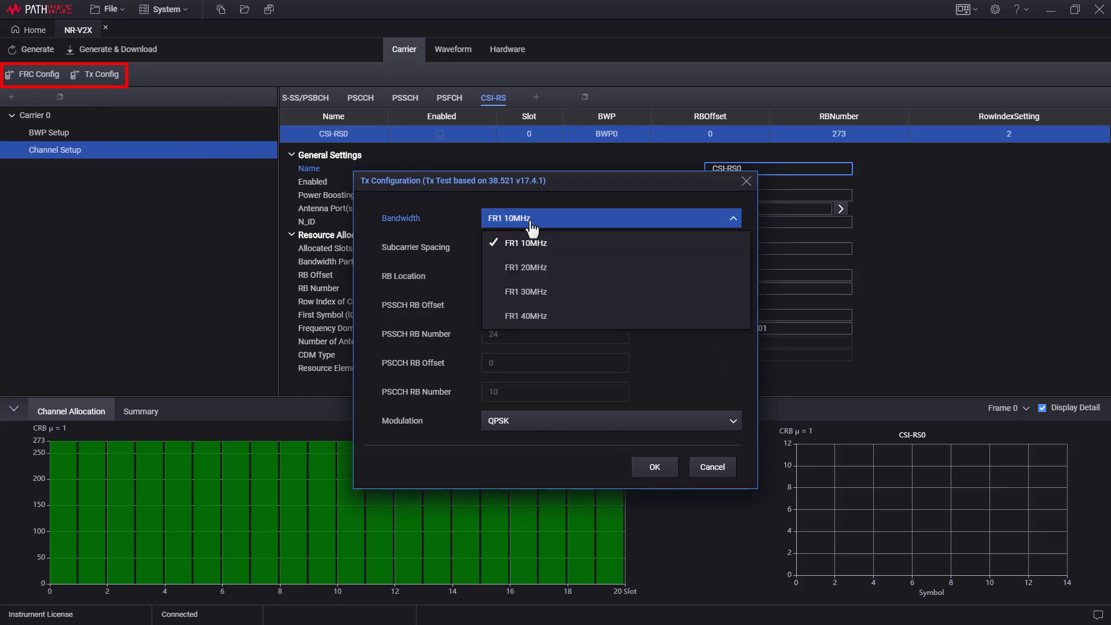
click(517, 291)
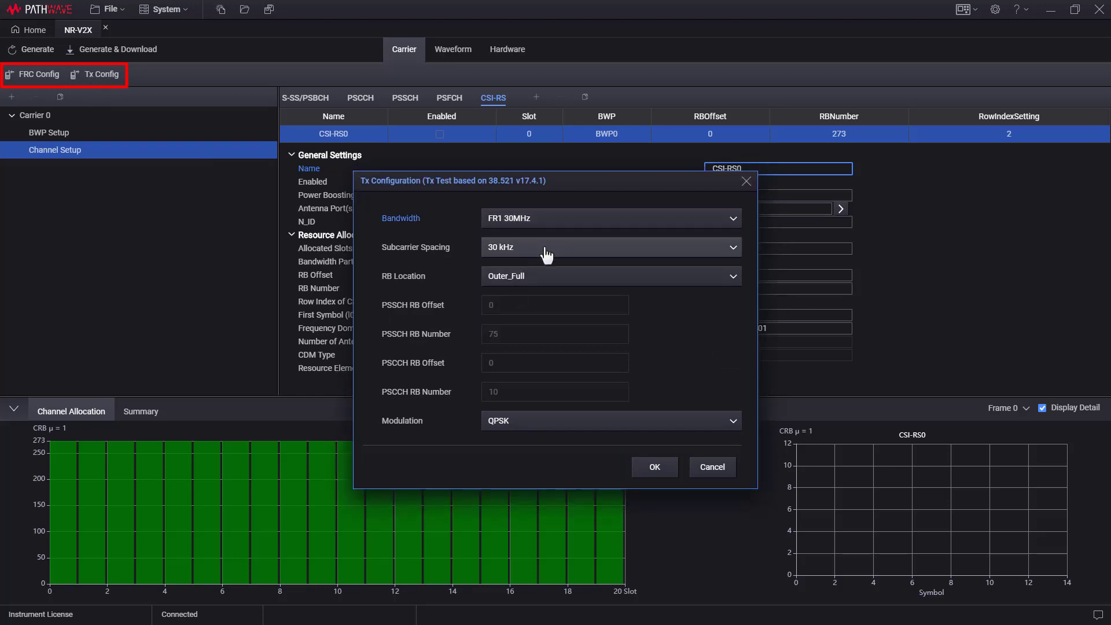
click(544, 250)
click(524, 297)
click(517, 281)
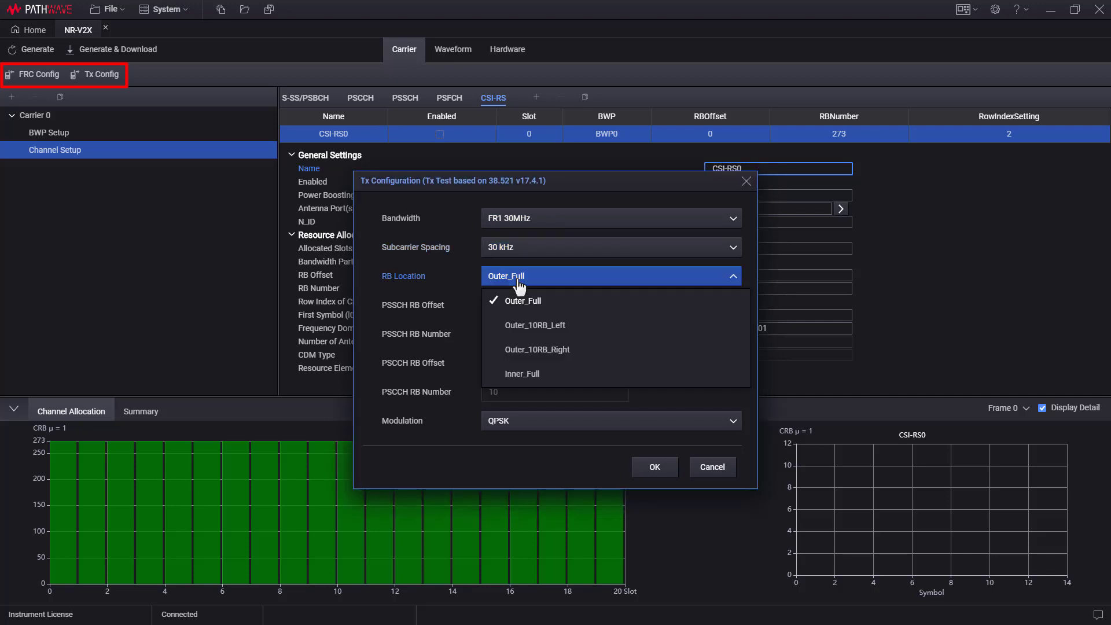
click(522, 297)
click(533, 423)
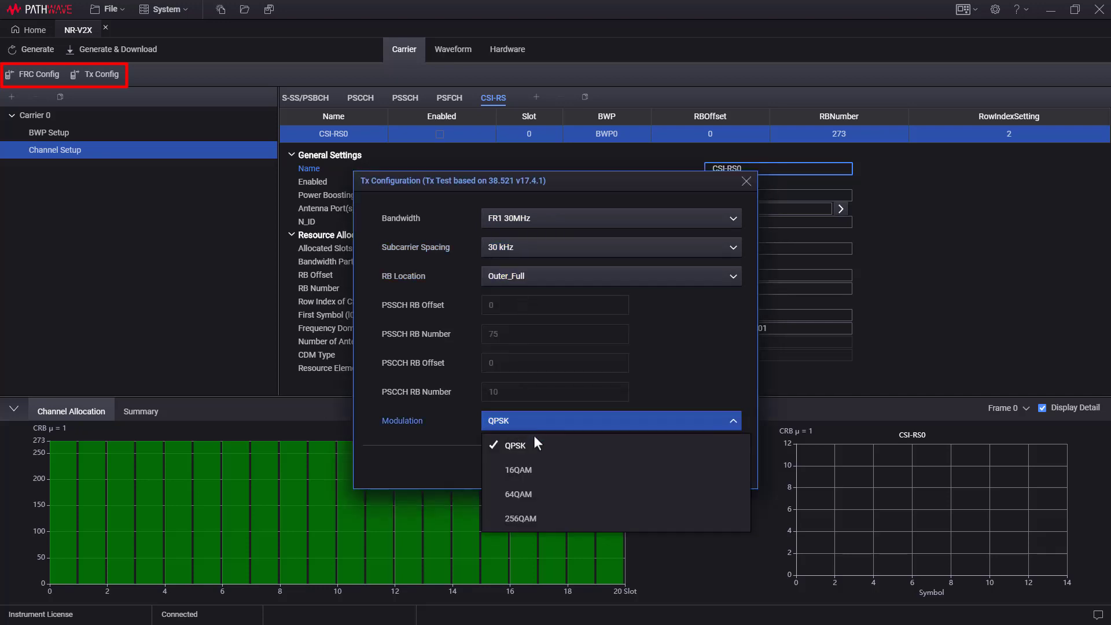
click(521, 493)
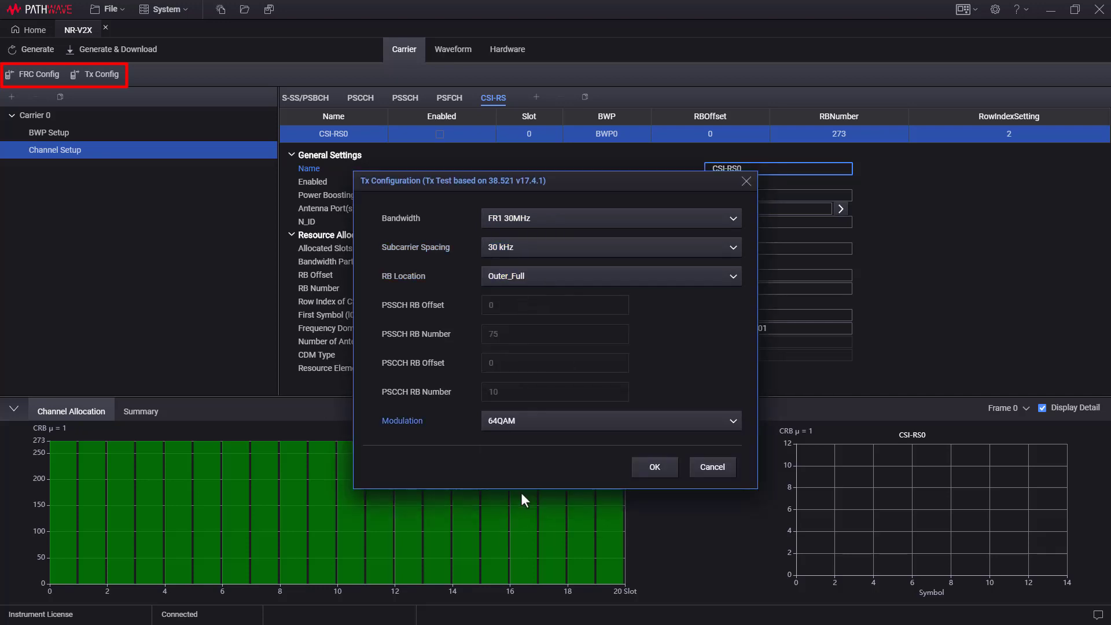
click(653, 470)
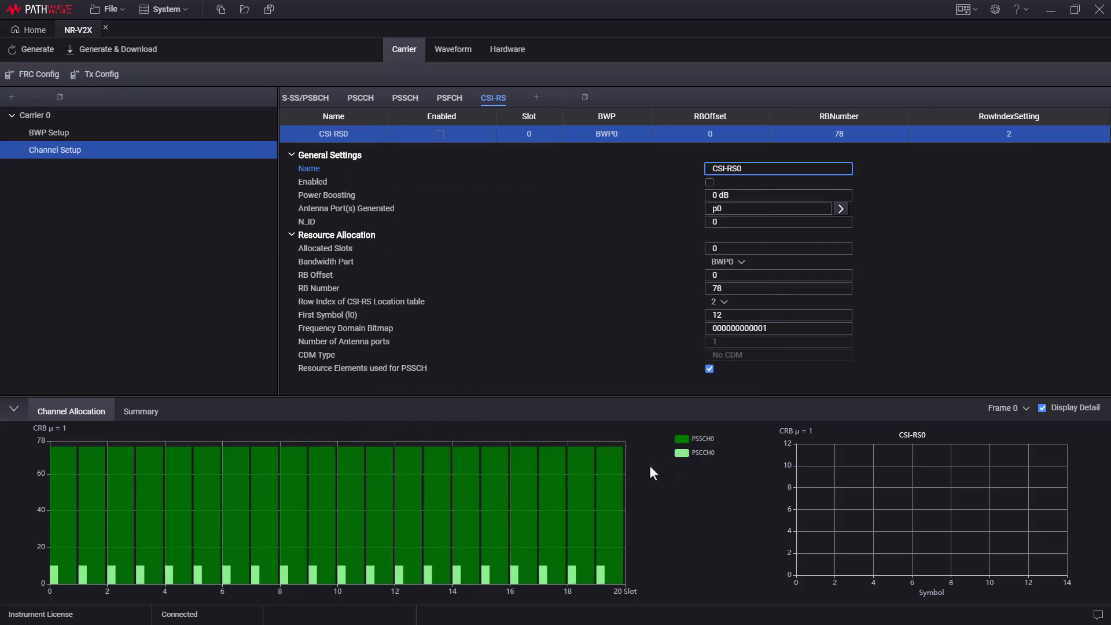
- Review the PSCCH settings and its allocation with PSSCH0 hidden in the chart, checking the view without and with the symbol detail
click(360, 98)
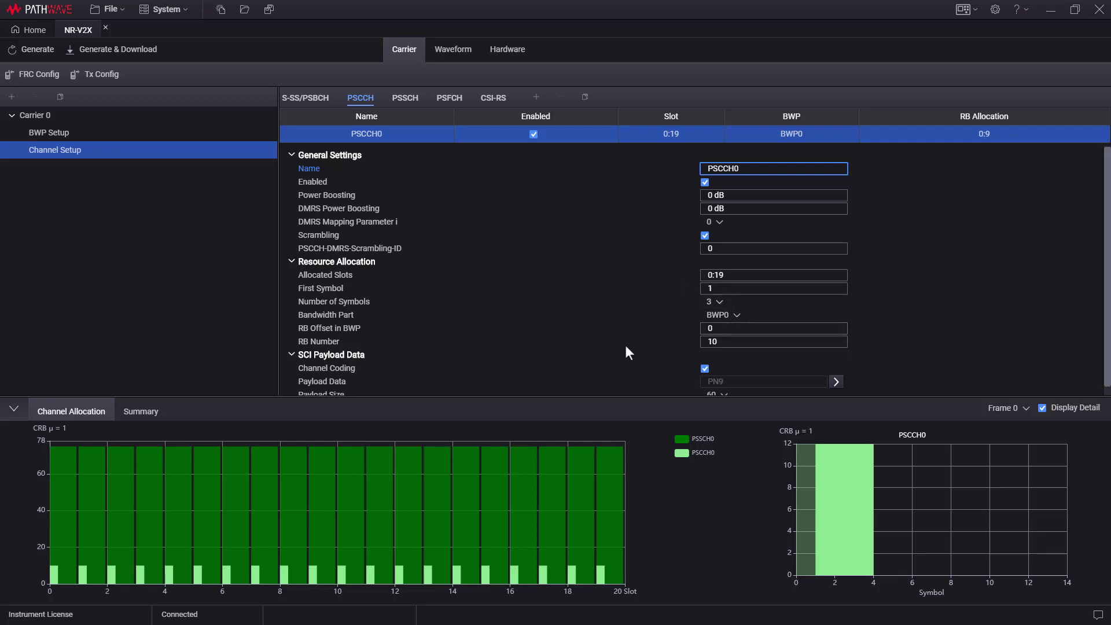
scroll(625, 345, down, 1)
scroll(625, 353, up, 1)
click(682, 444)
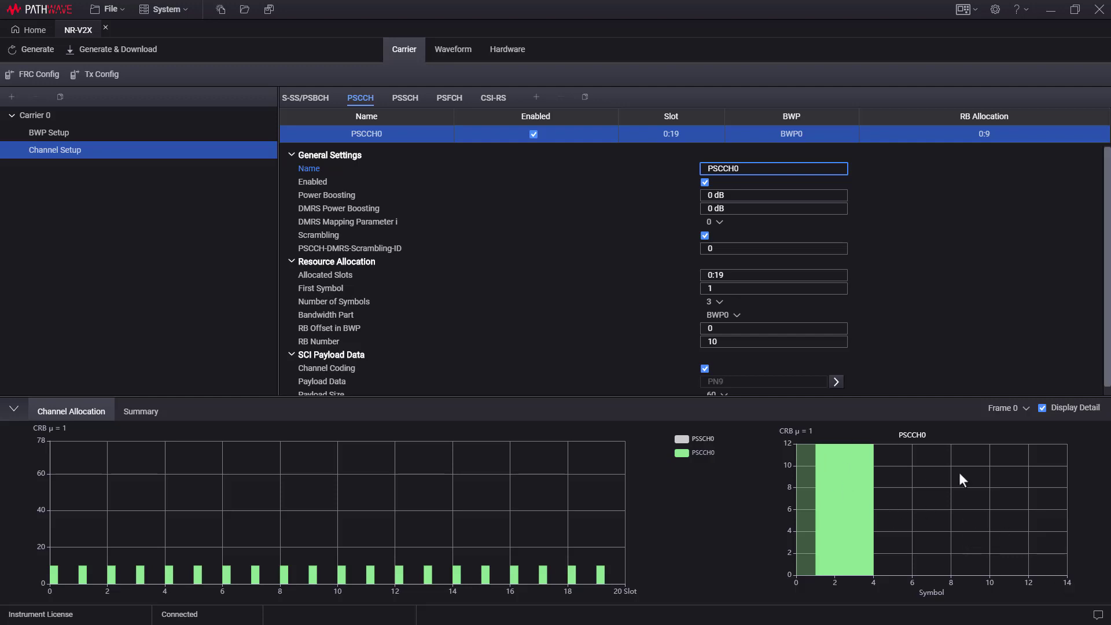
click(1042, 408)
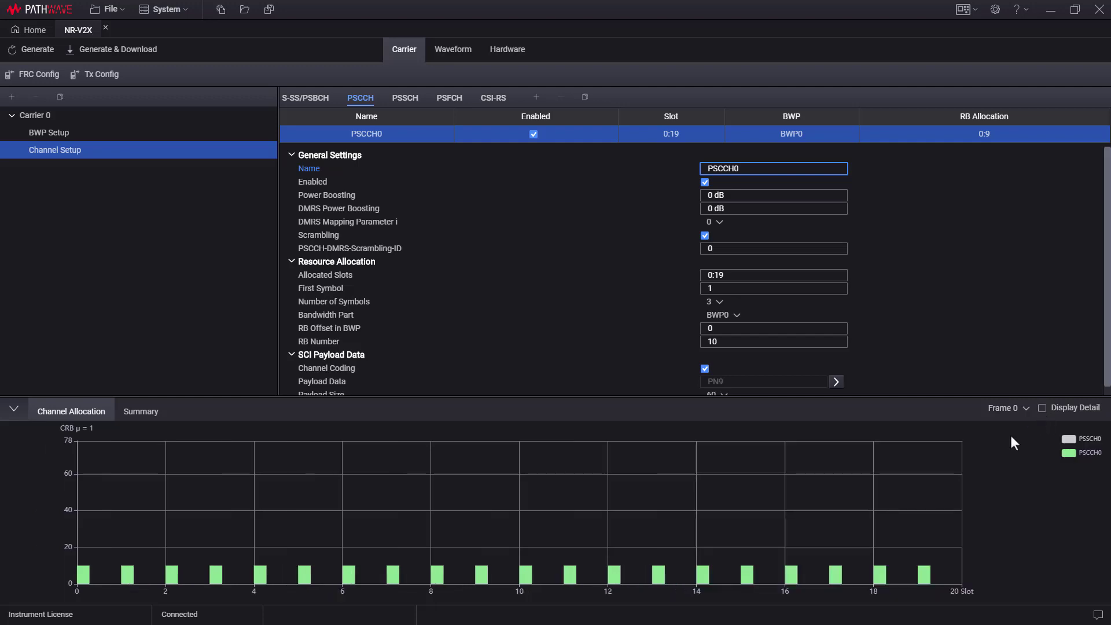
click(1042, 408)
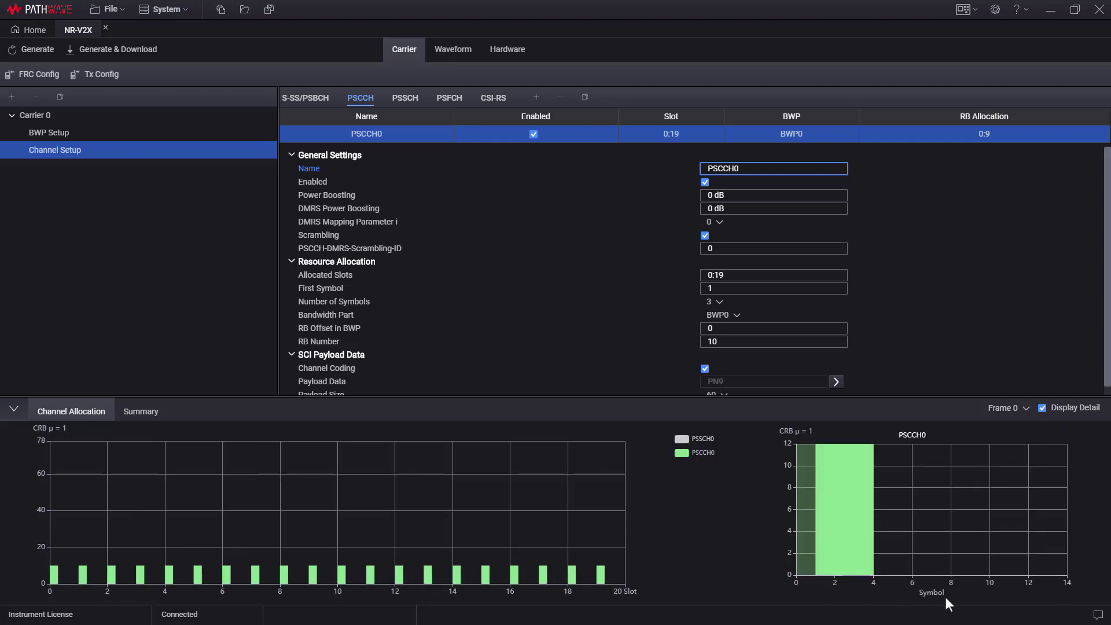
- Review the PSSCH resource, DMRS, modulation and payload settings, and show only PSSCH0 in the channel allocation chart
click(405, 98)
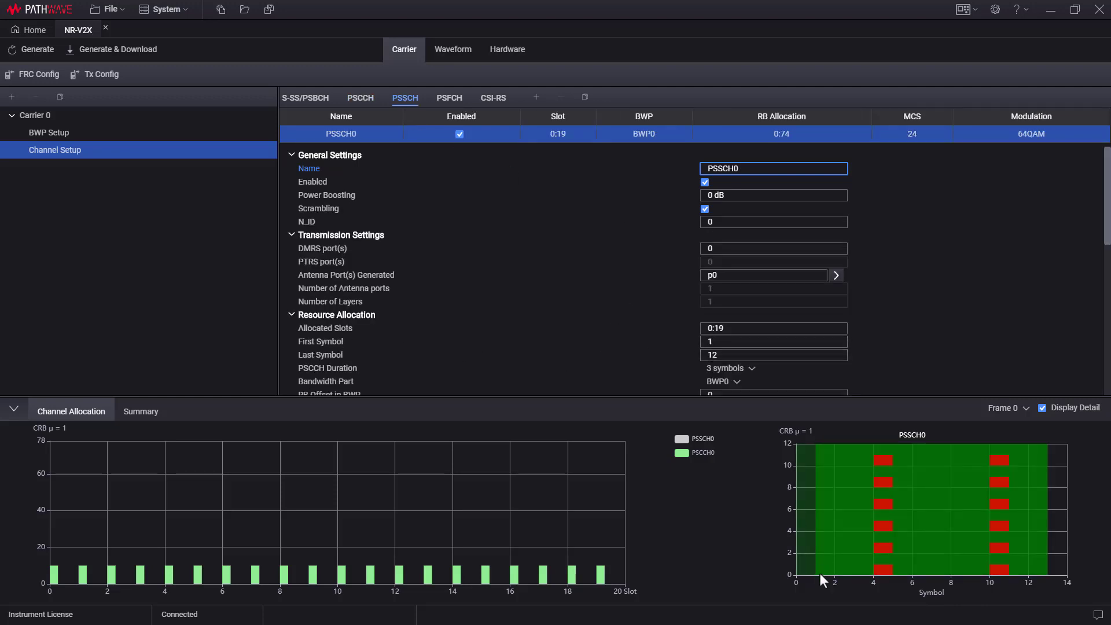
scroll(621, 322, down, 1)
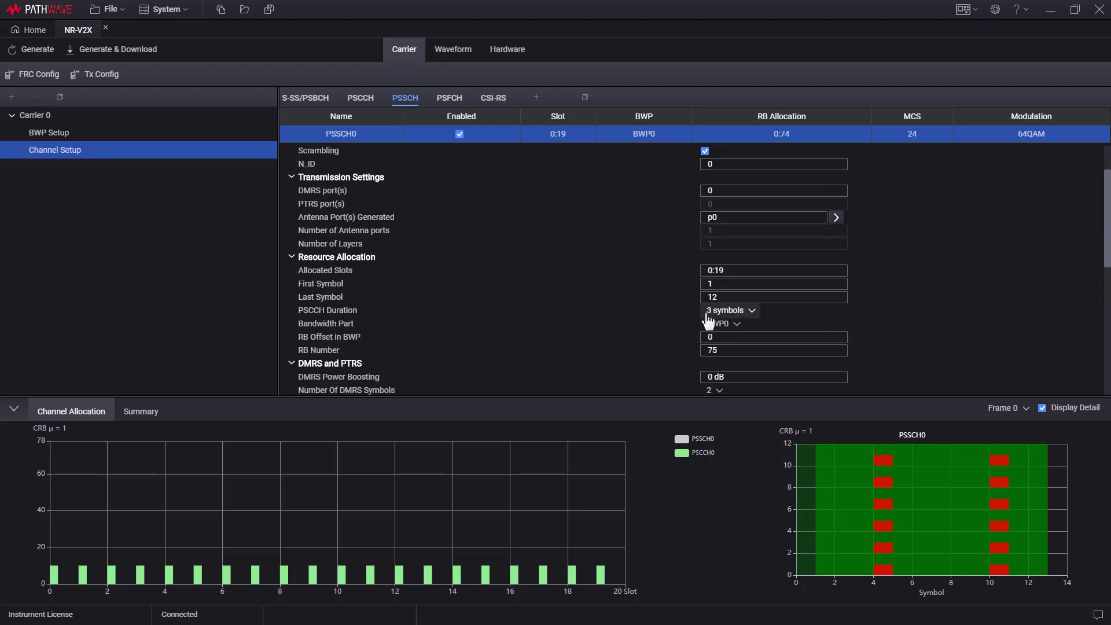
scroll(750, 327, down, 4)
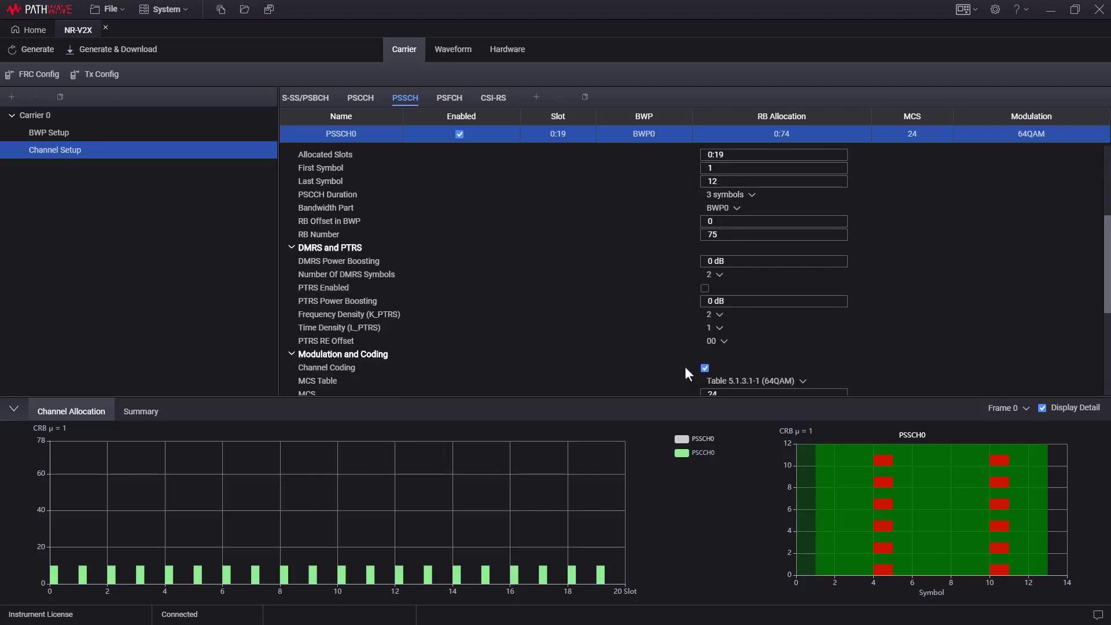
scroll(620, 347, down, 2)
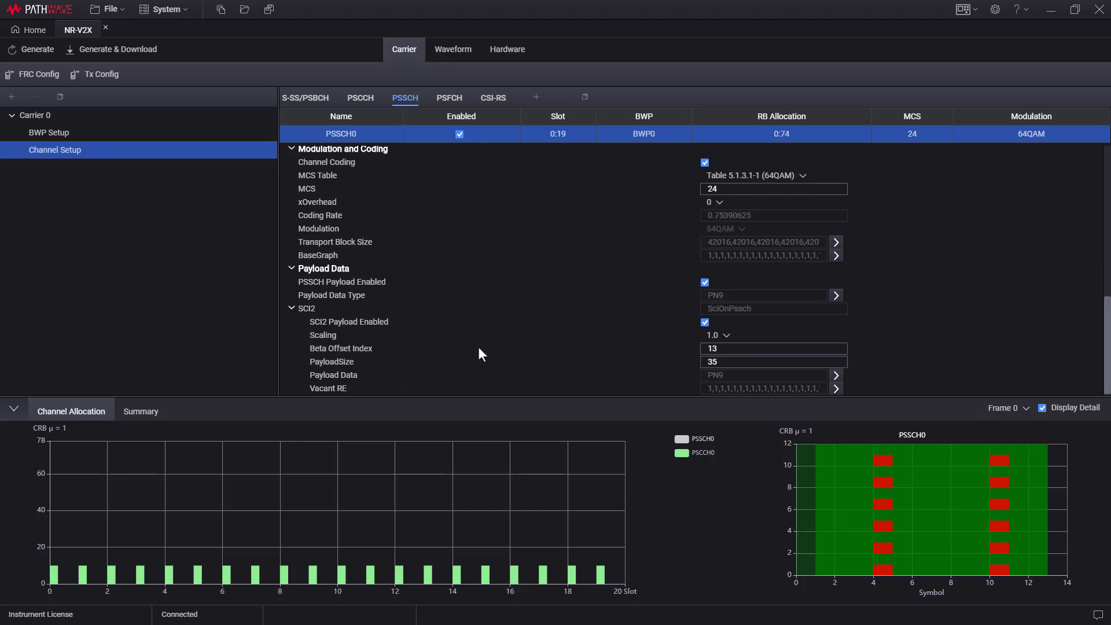
click(682, 440)
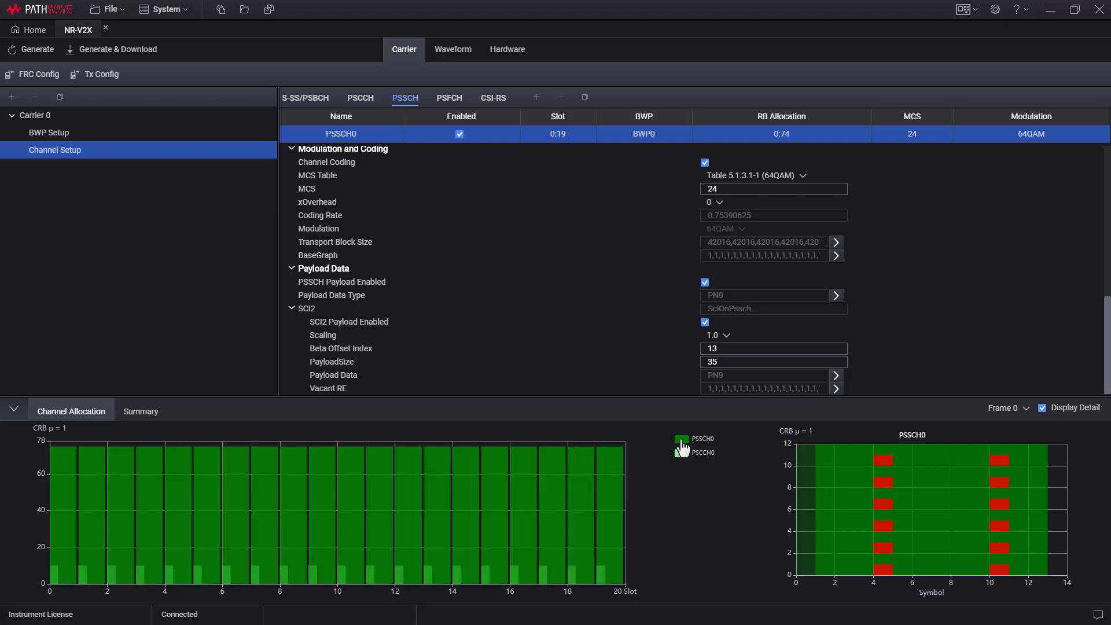
click(682, 453)
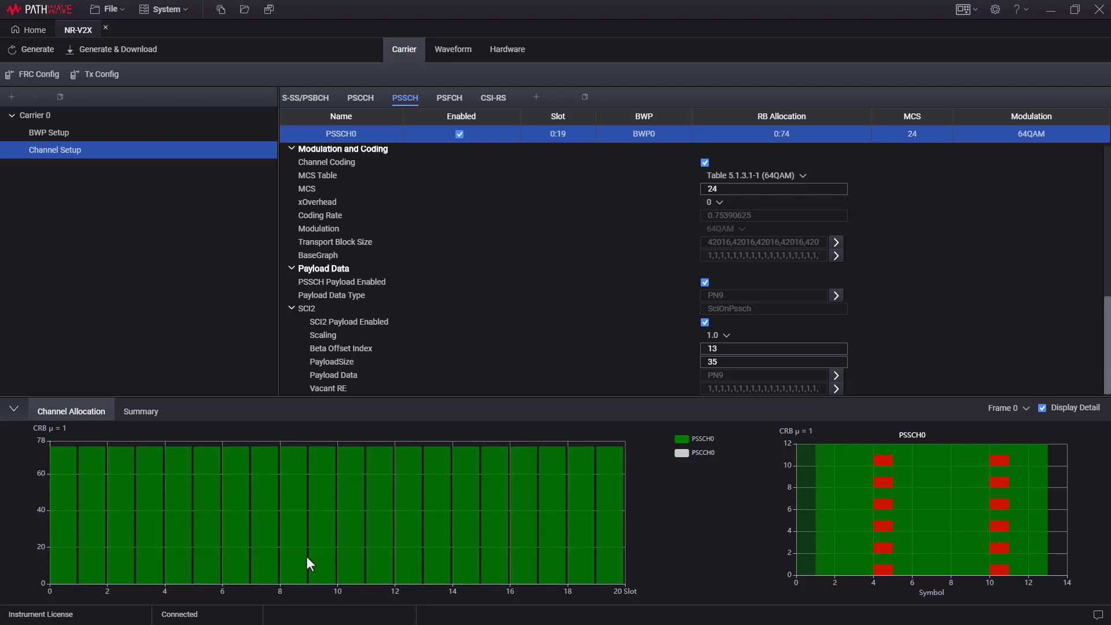
- Display the waveform summary table for the carrier
click(140, 411)
click(18, 434)
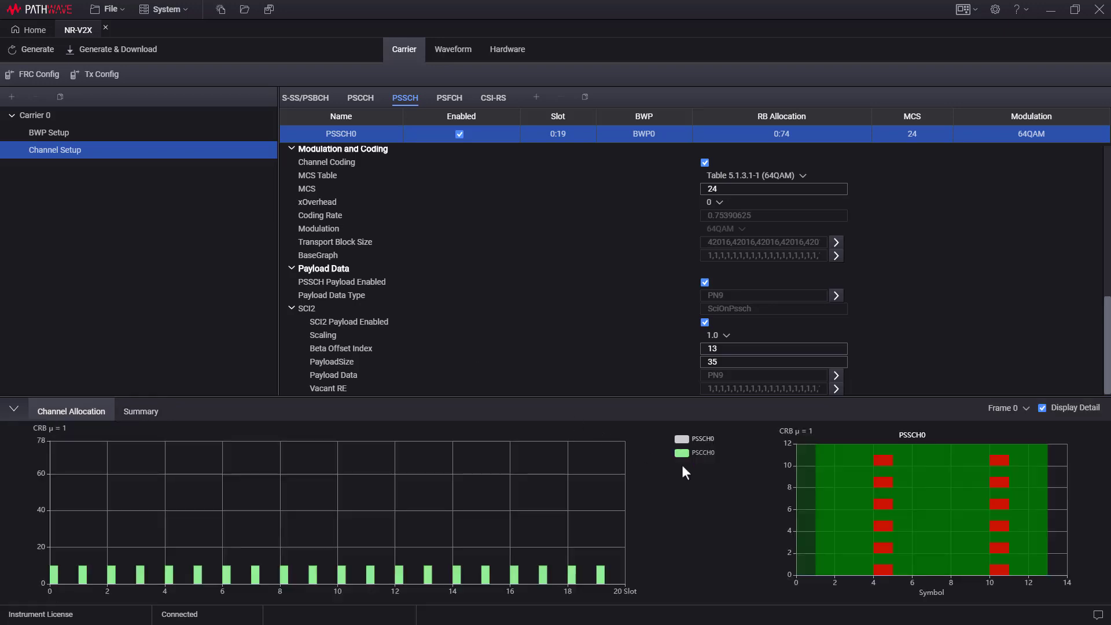
click(141, 411)
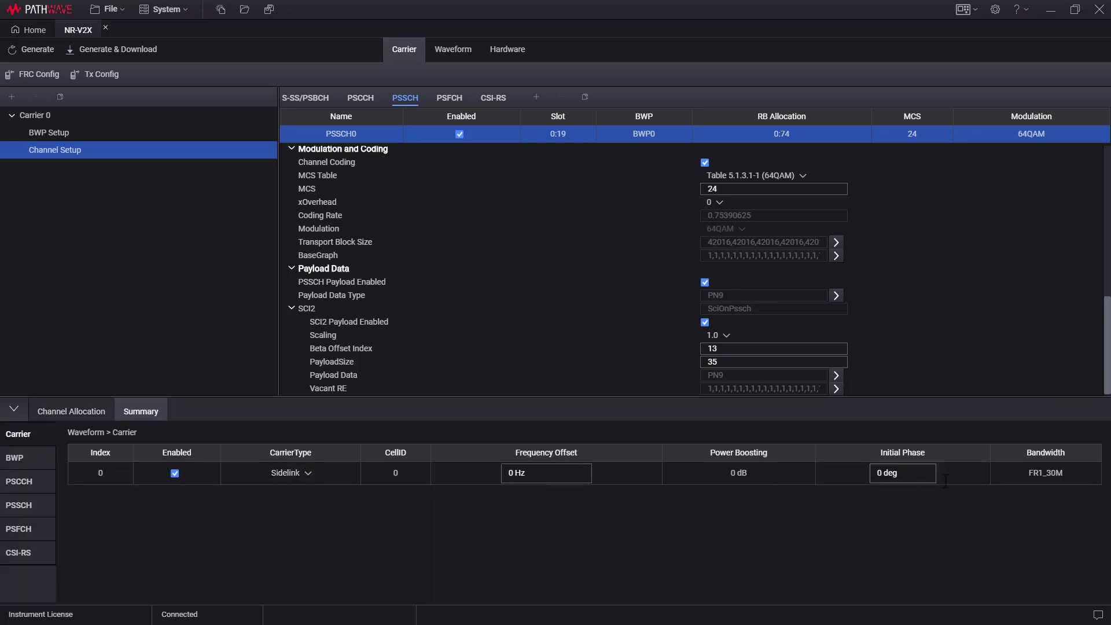
- Review the waveform summary tables for BWP, PSCCH, PSSCH, PSFCH and CSI-RS, and return to the channel allocation chart
click(16, 460)
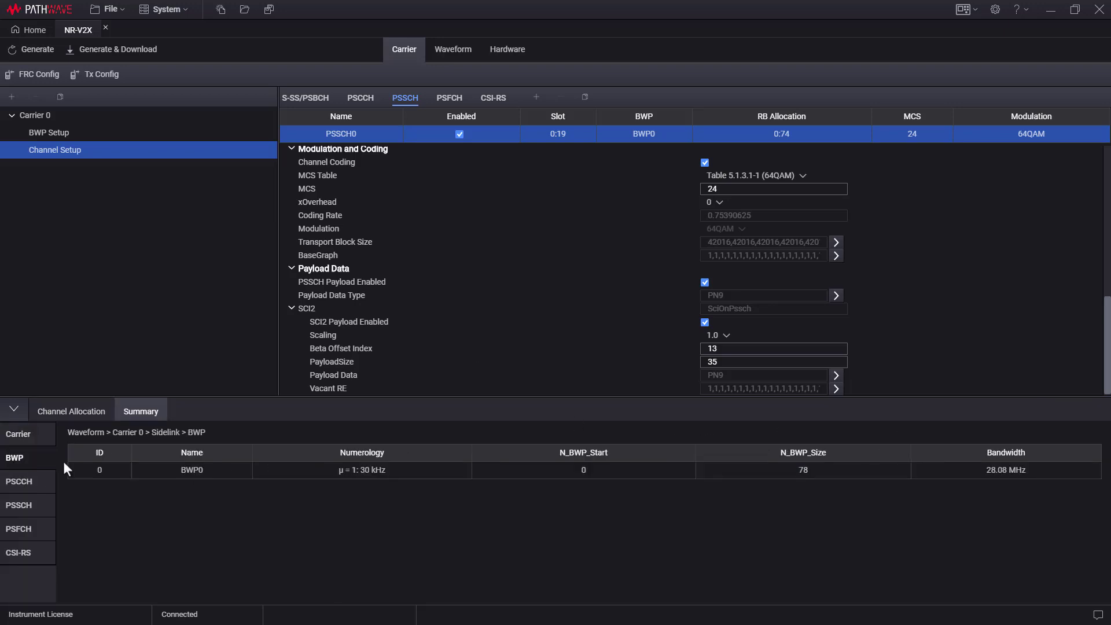
click(15, 485)
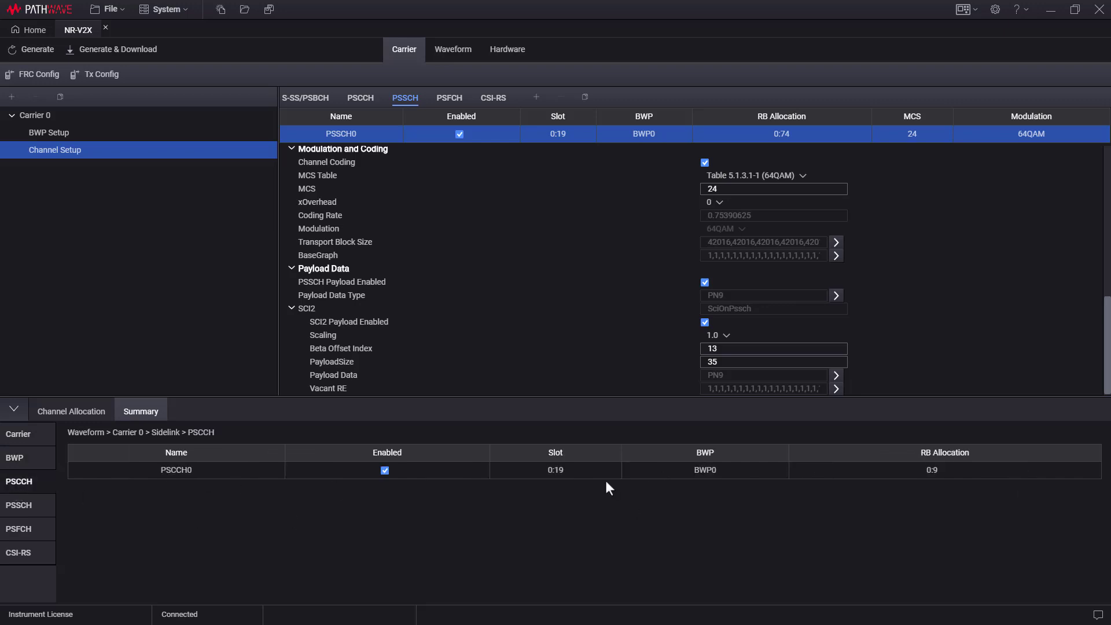
click(23, 506)
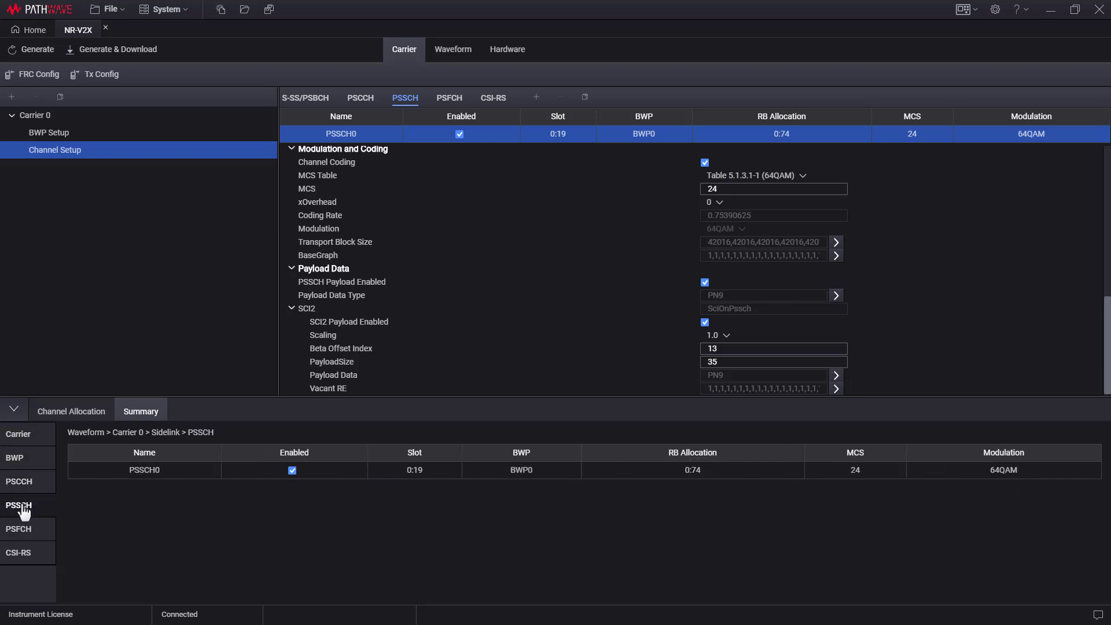
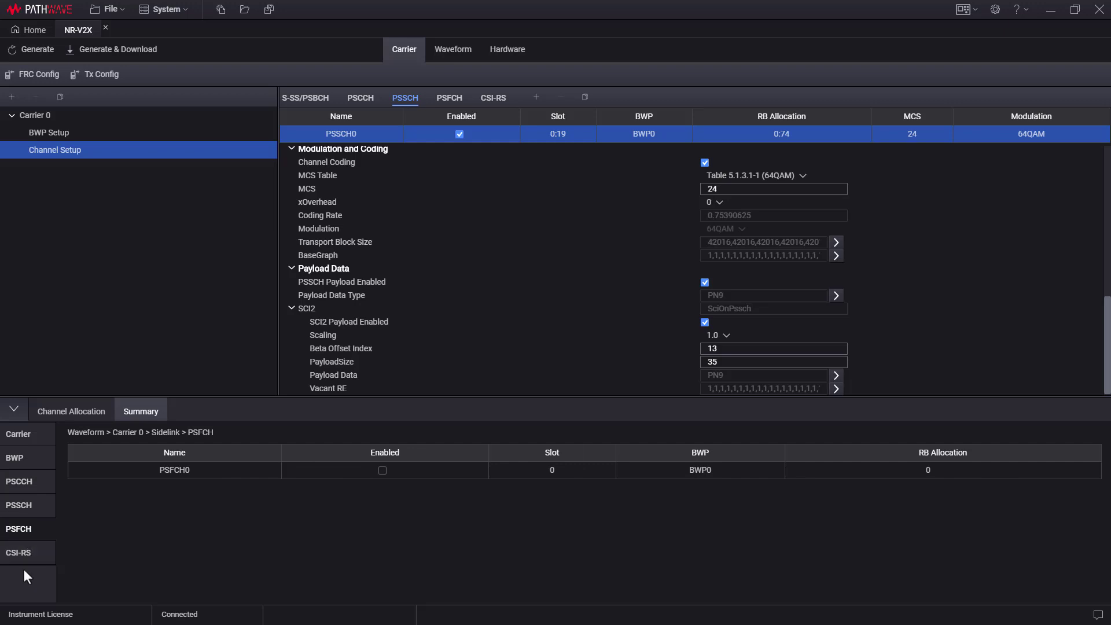
click(23, 557)
click(58, 411)
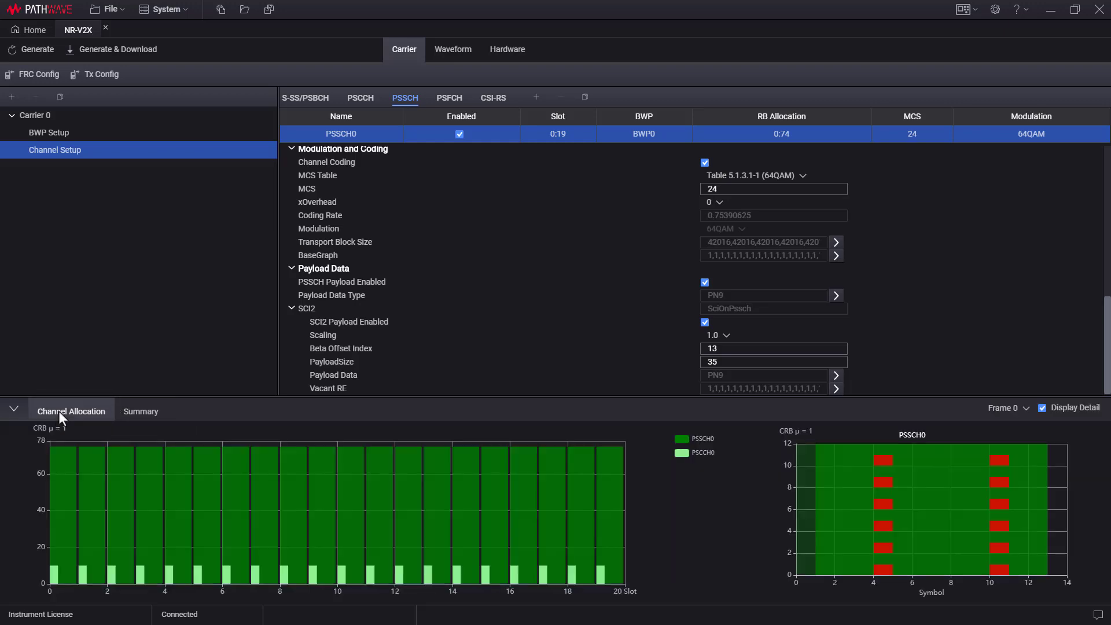
- Set the X-Series signal generator's output frequency to 5.9 GHz in the hardware settings
click(507, 50)
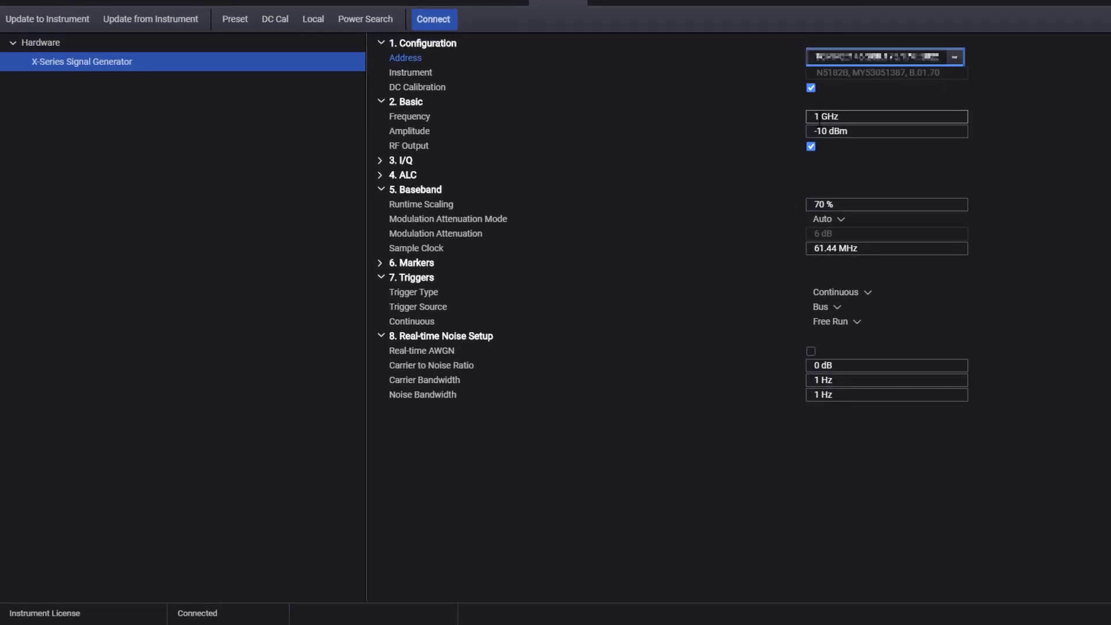
click(838, 116)
text(5)
key(Return)
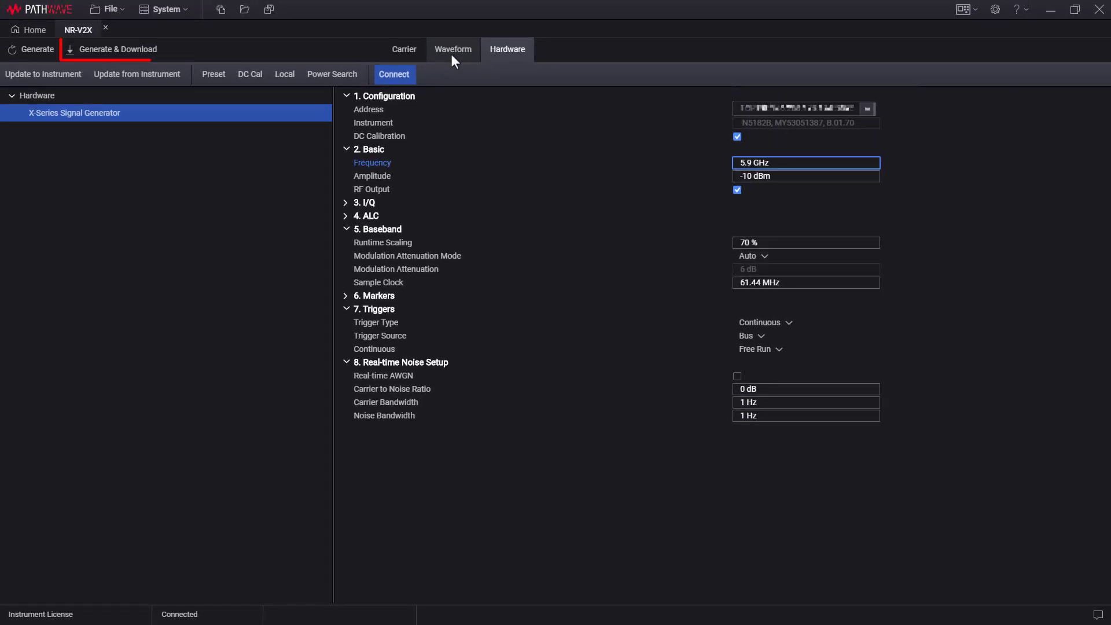
- Generate the waveform and download it to the signal generator, and review its IQ, spectrum and CCDF plots
click(452, 55)
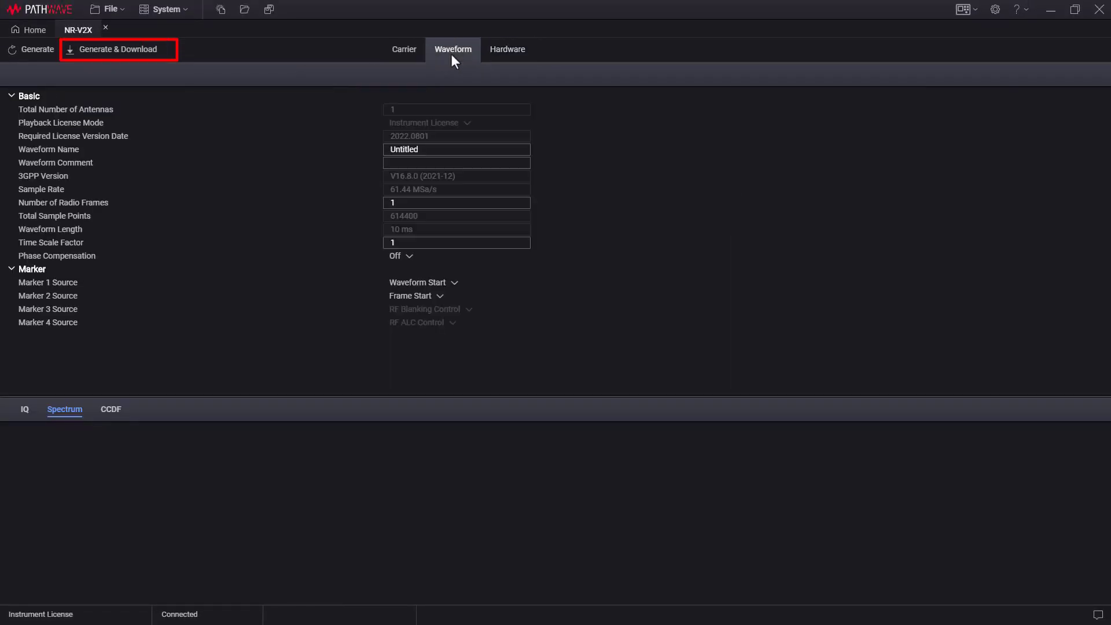
click(111, 55)
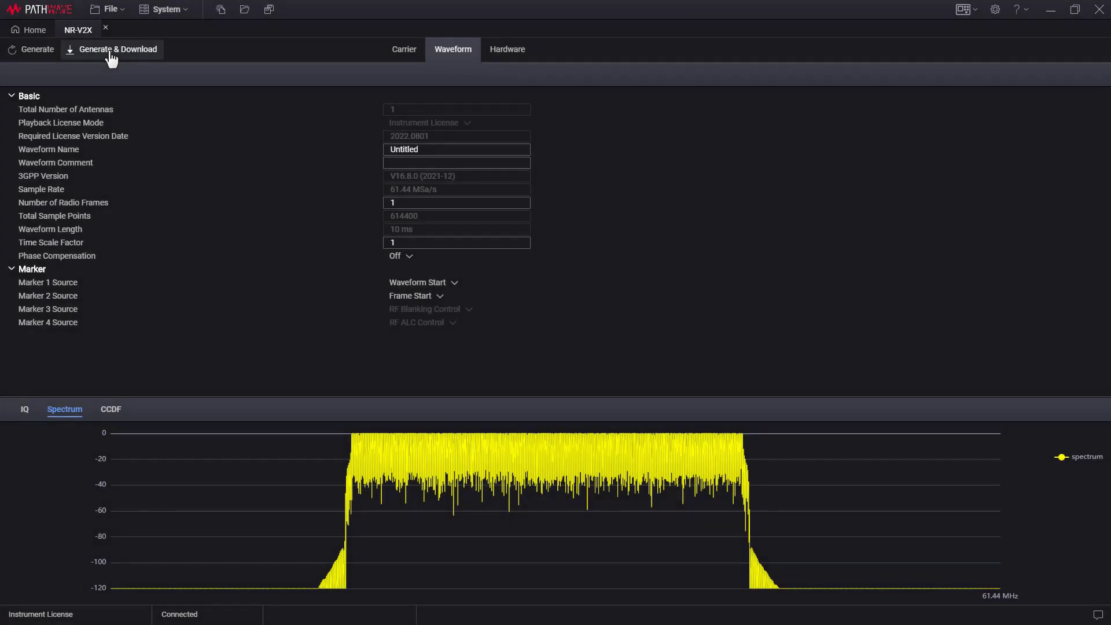
click(22, 418)
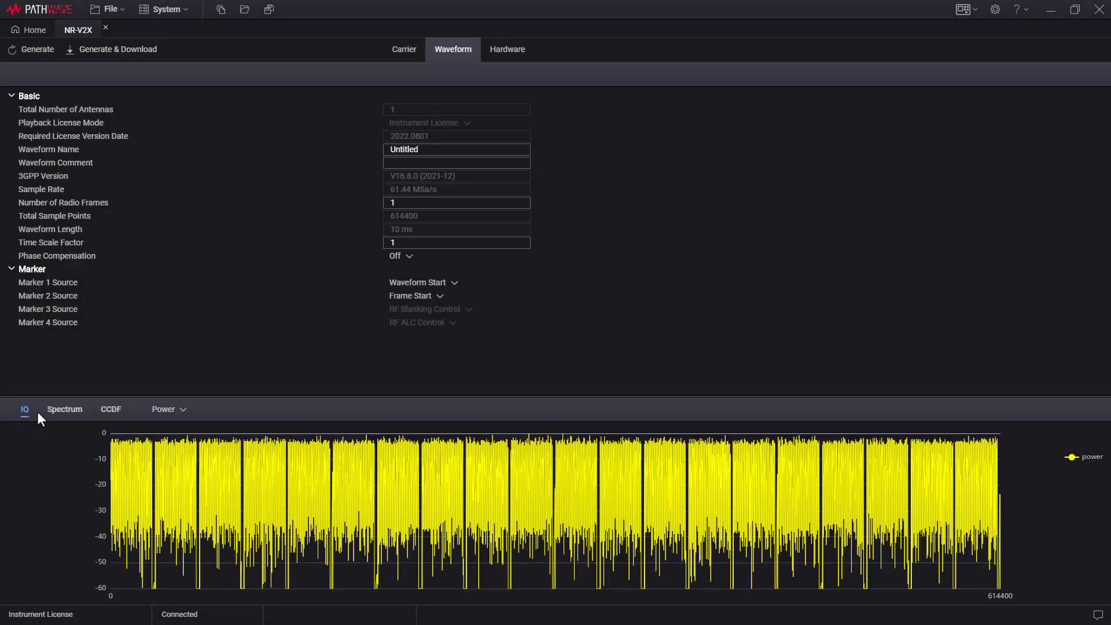
click(65, 416)
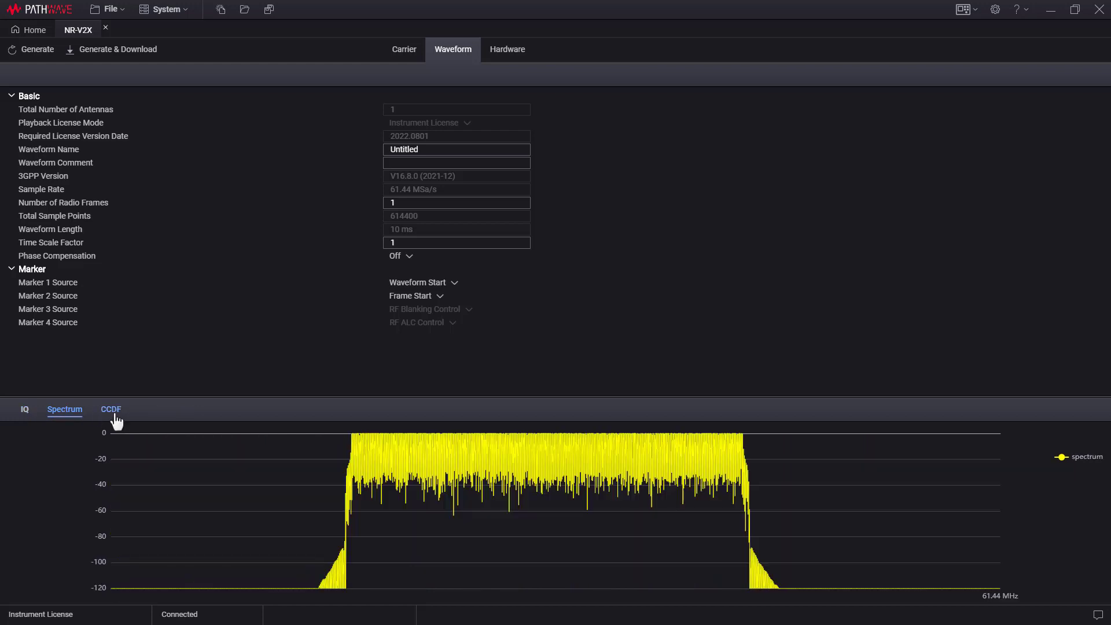
click(114, 416)
click(61, 415)
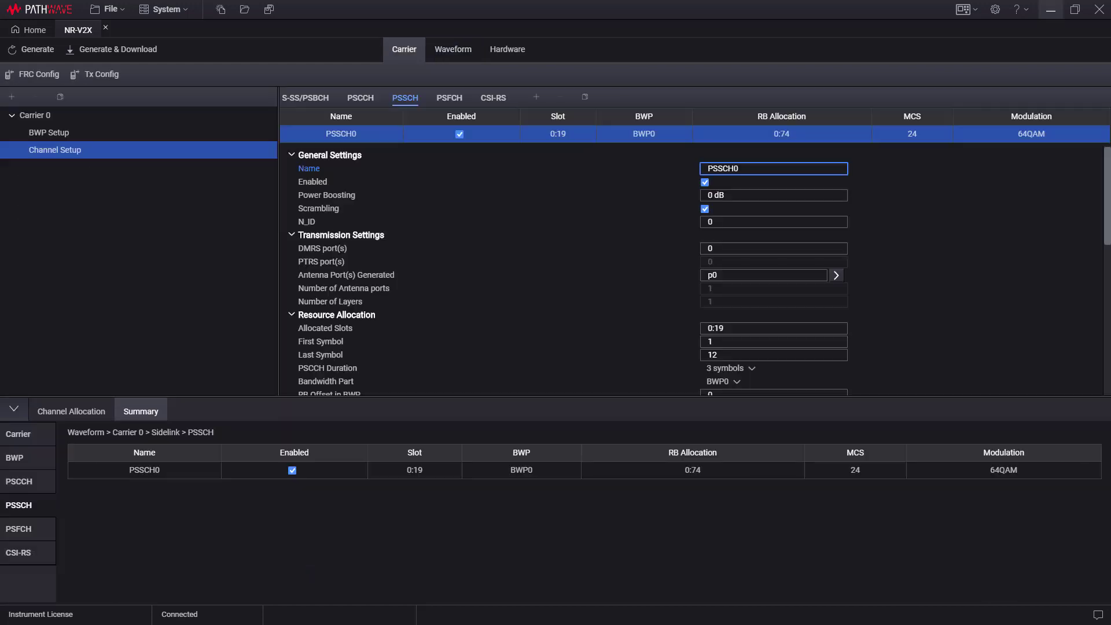
- Save the waveform setup as NR_Tx_64QAM_30M.pwsg in the C-V2X folder, replacing the existing file
click(109, 13)
click(151, 96)
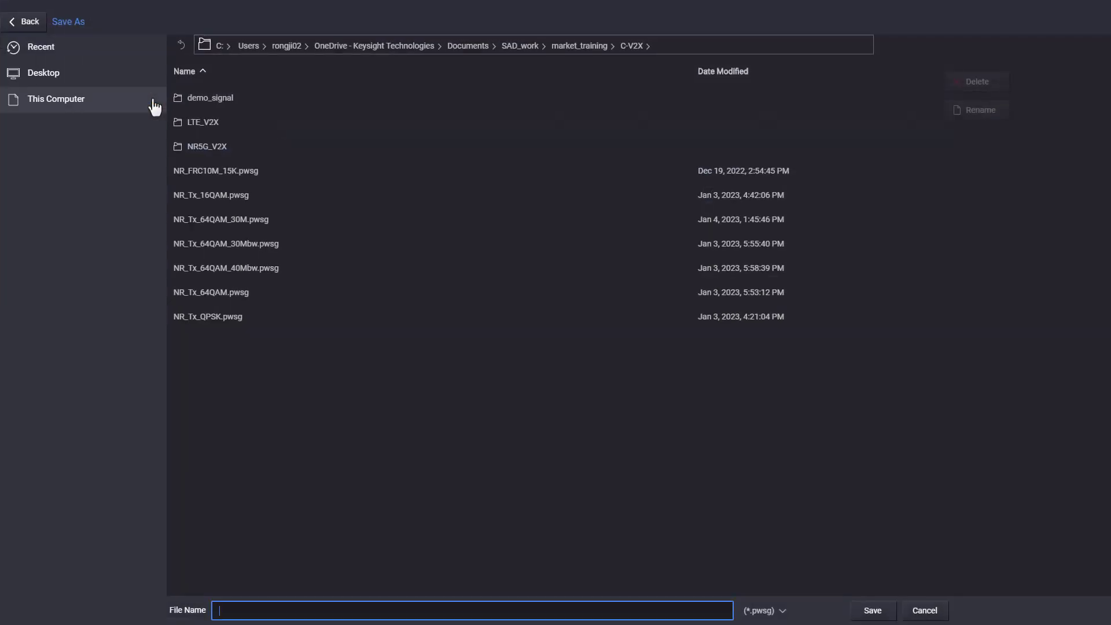
click(237, 226)
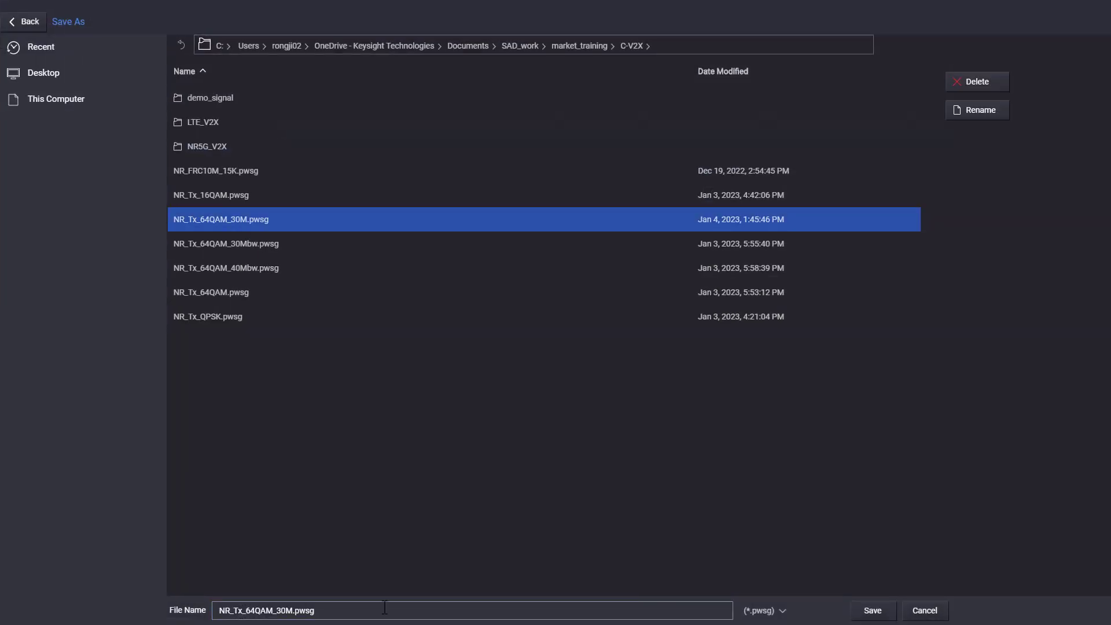
click(883, 610)
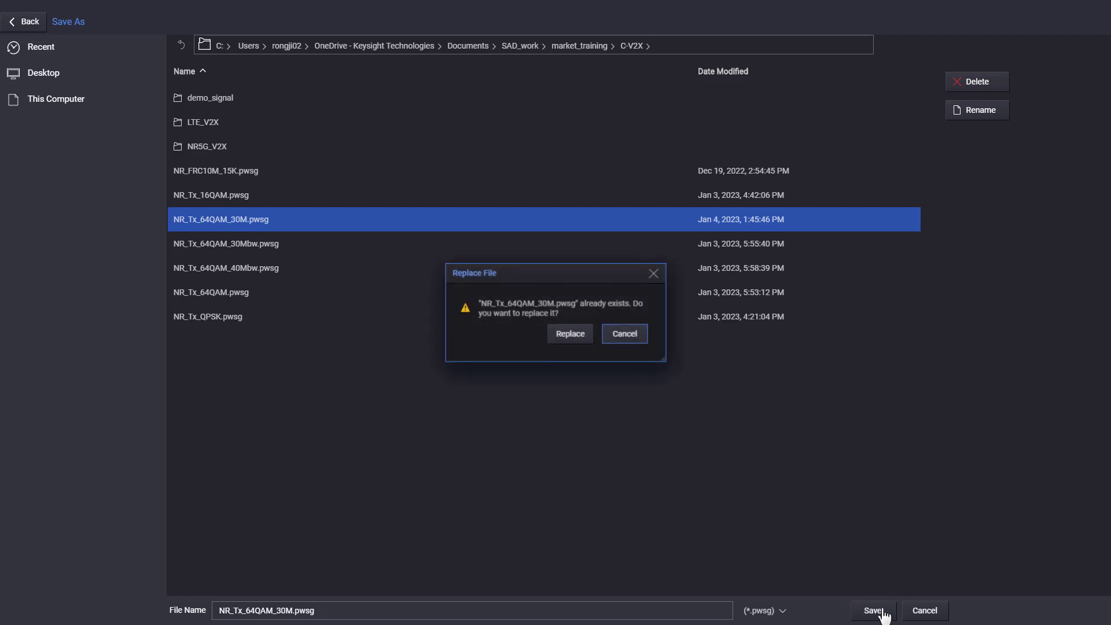
click(566, 340)
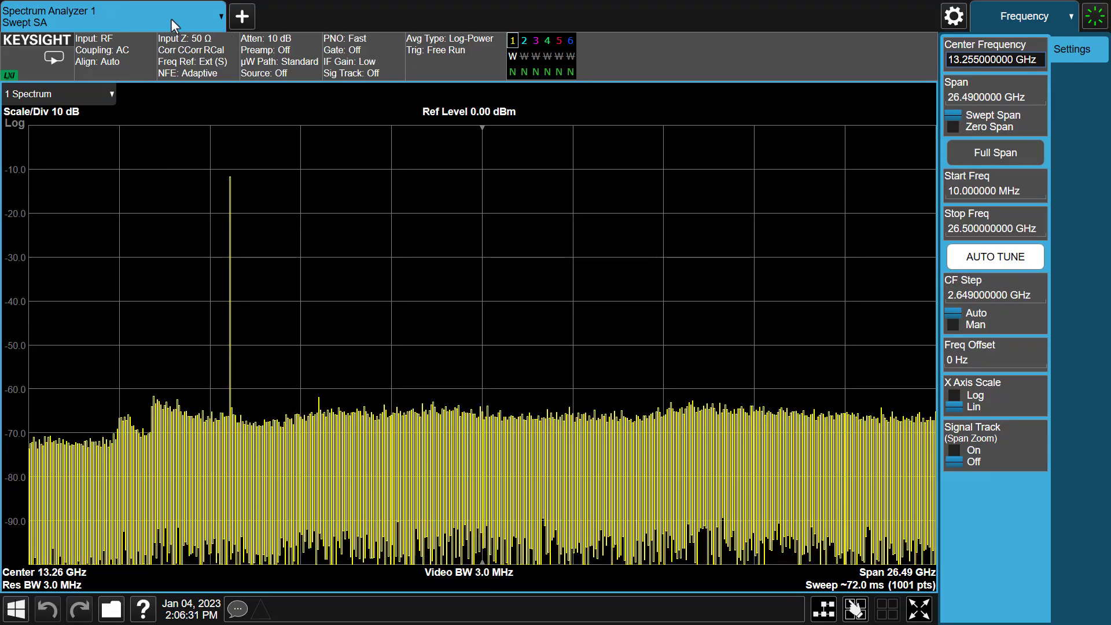
- Switch to the Keysight signal analyzer and set it to 5G NR & V2X mode with the Modulation Analysis measurement in Normal view
click(171, 19)
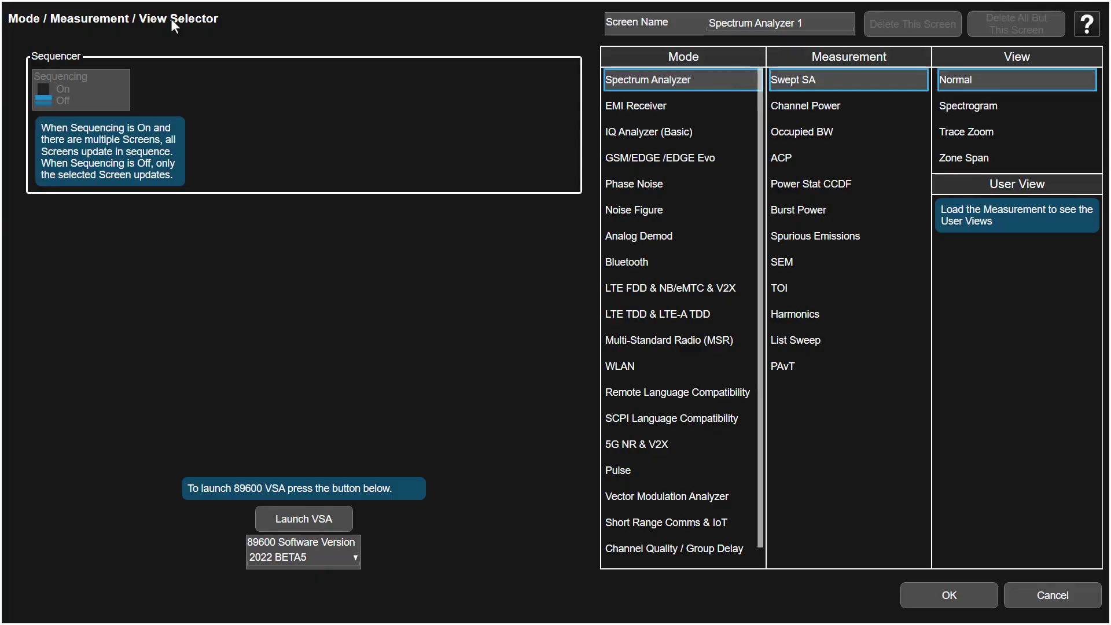
click(627, 443)
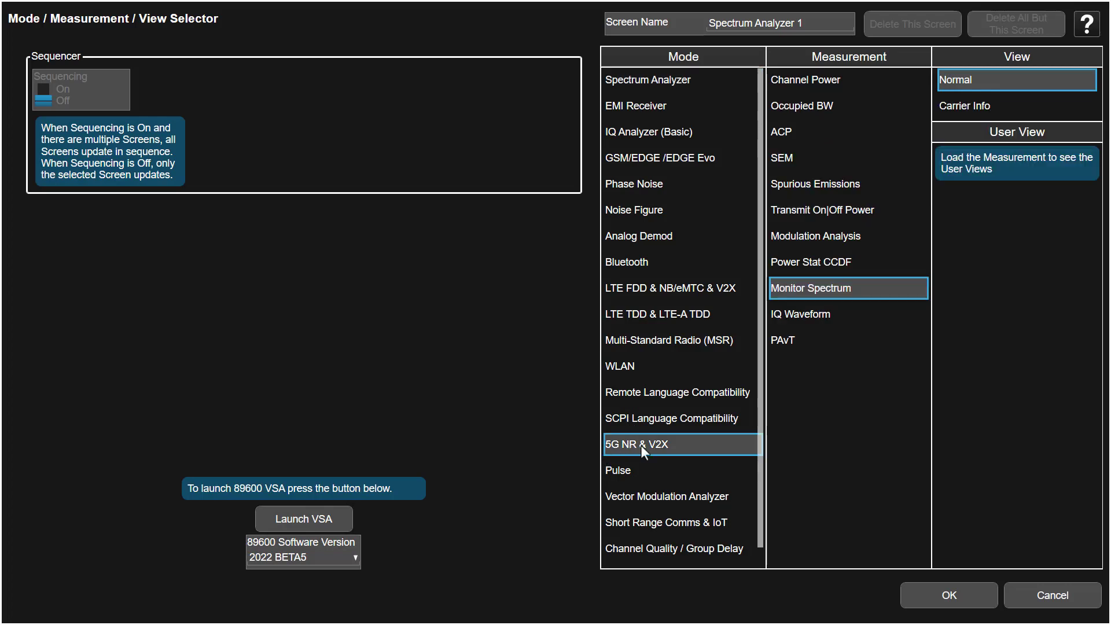
click(821, 243)
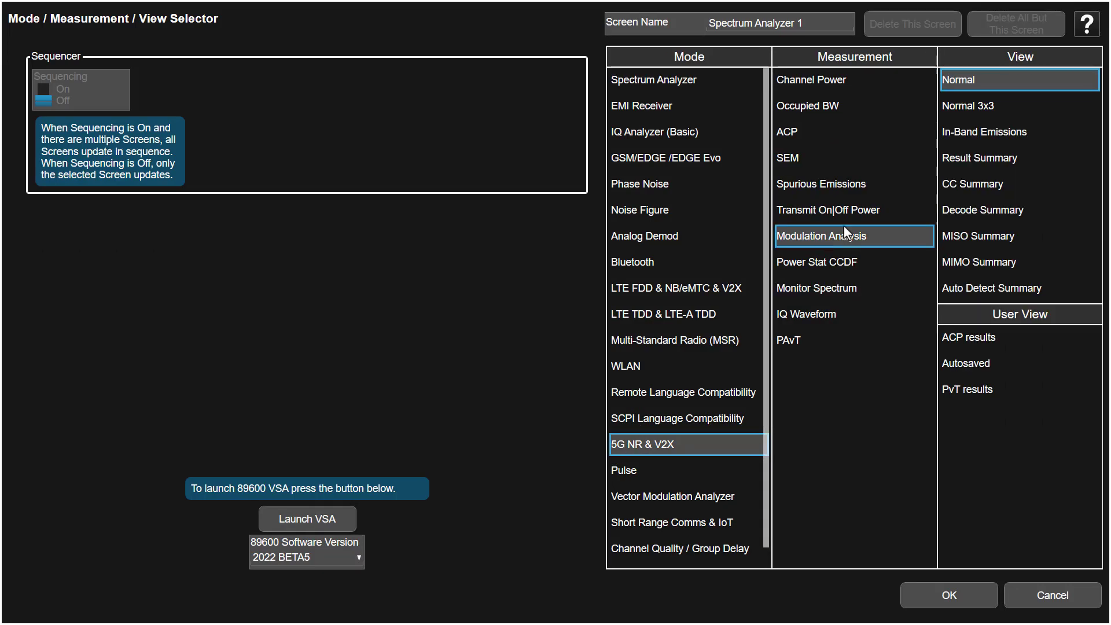
click(914, 599)
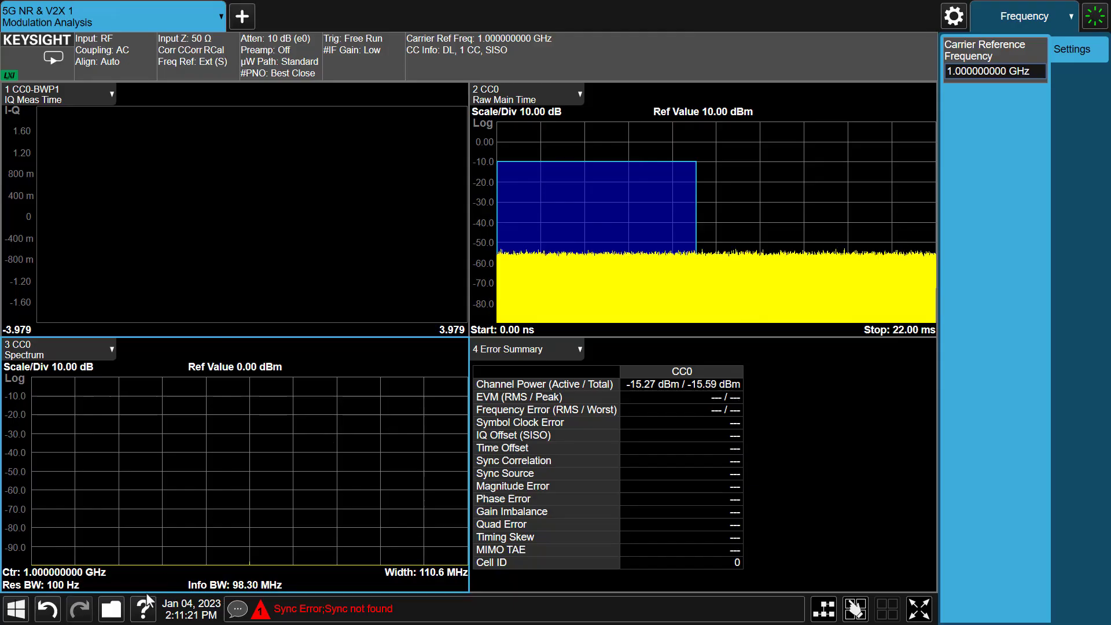
- Recall the demodulation info from NR_Tx_64QAM_30M.pwsg in the V2X_demo folder
click(111, 609)
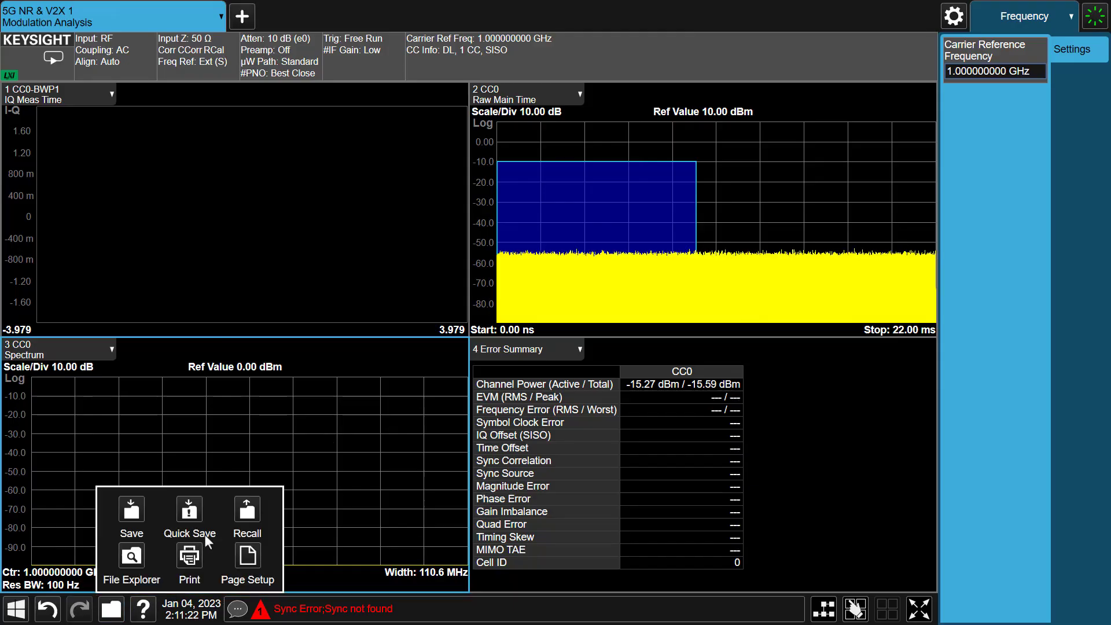
click(246, 511)
click(85, 278)
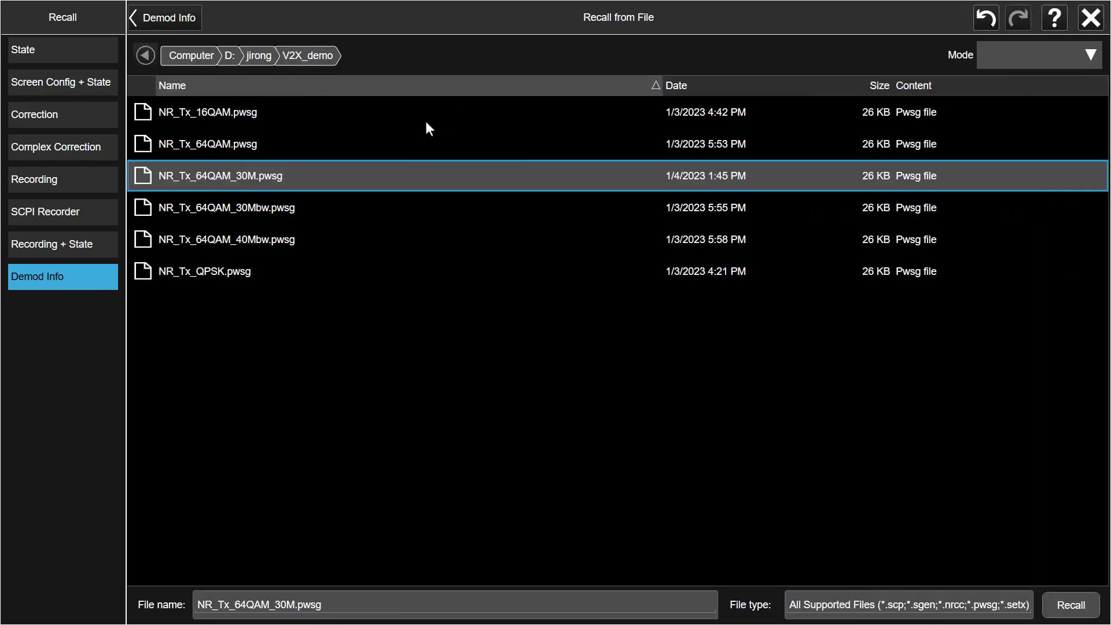
click(1071, 602)
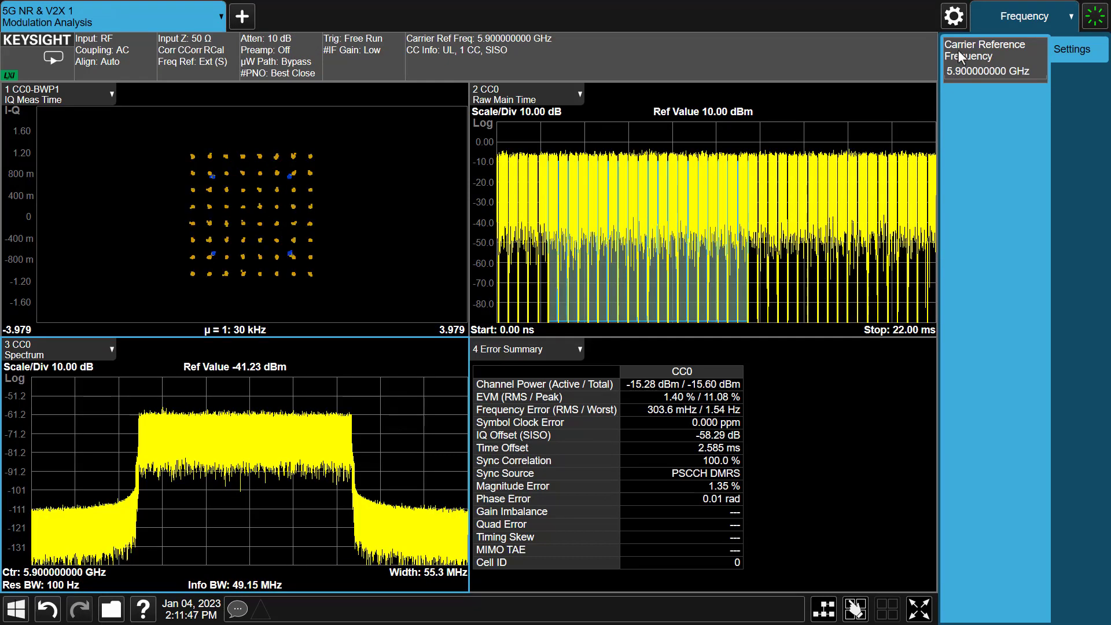
- Review the component carrier configuration in the measurement setup, checking the Sidelink and bandwidth settings for CC0
click(1015, 23)
click(1023, 240)
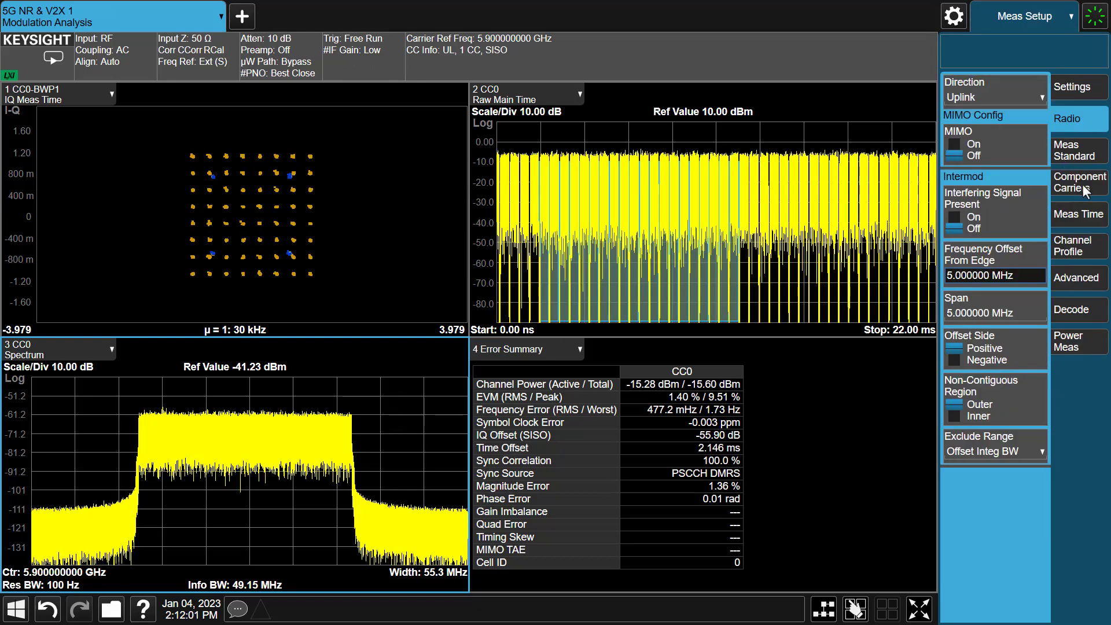
click(1077, 182)
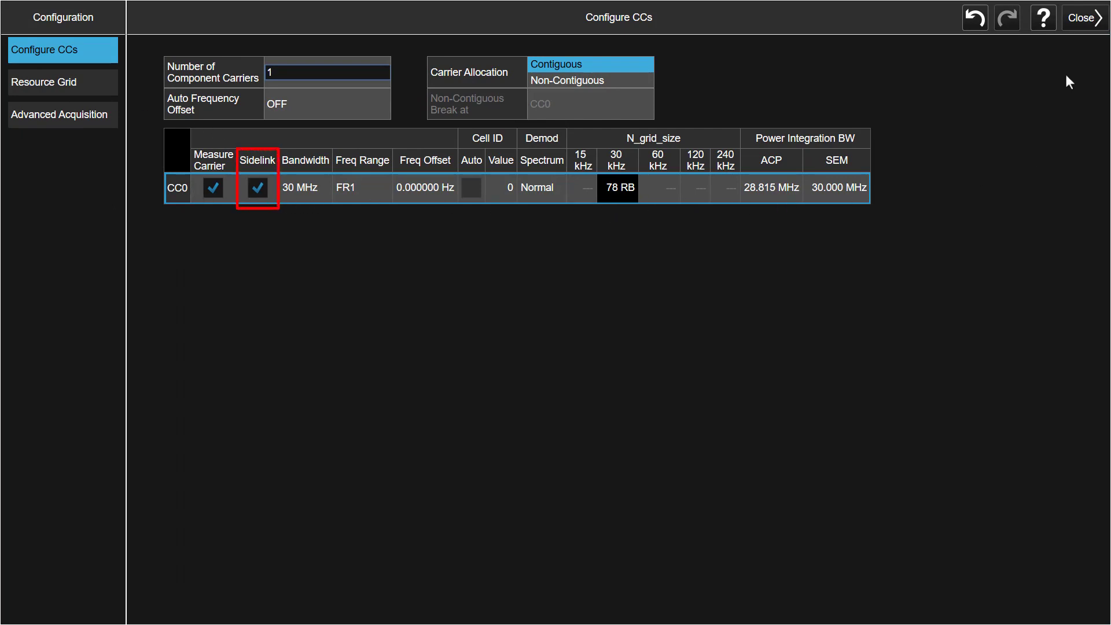
click(1081, 22)
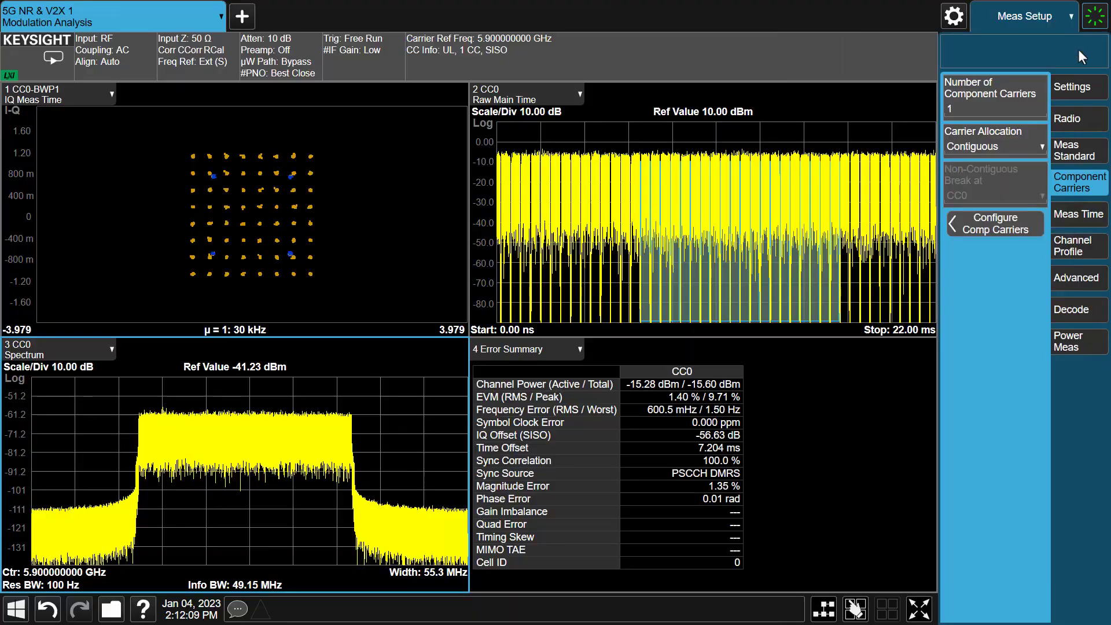
- Review the resource grid, PSCCH and PSSCH allocations in the sidelink channel profile of CC0
click(1067, 246)
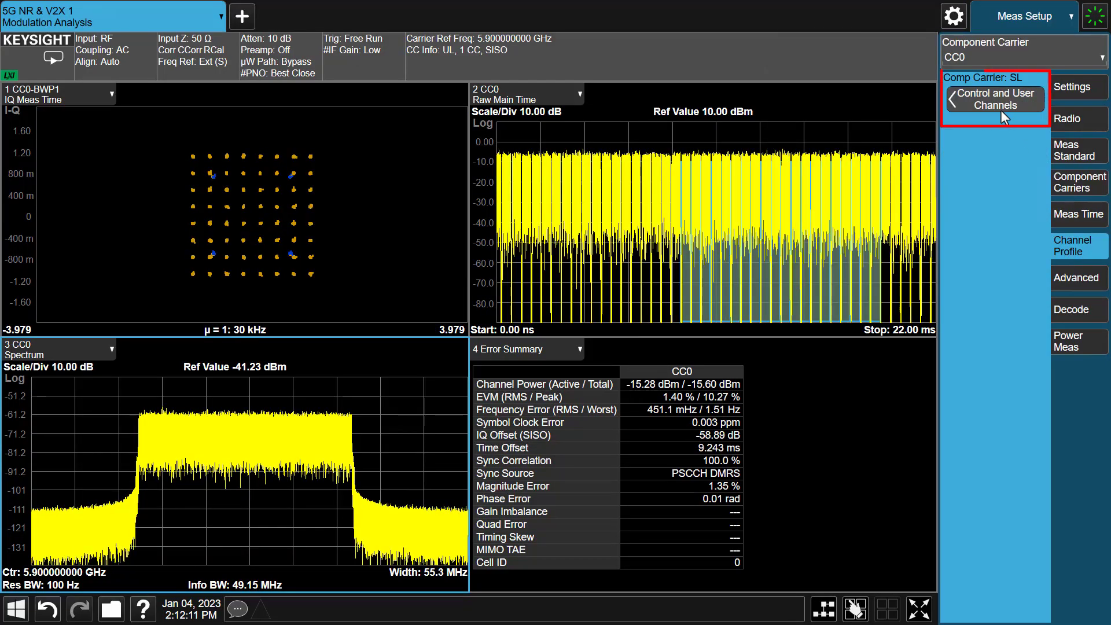
click(998, 114)
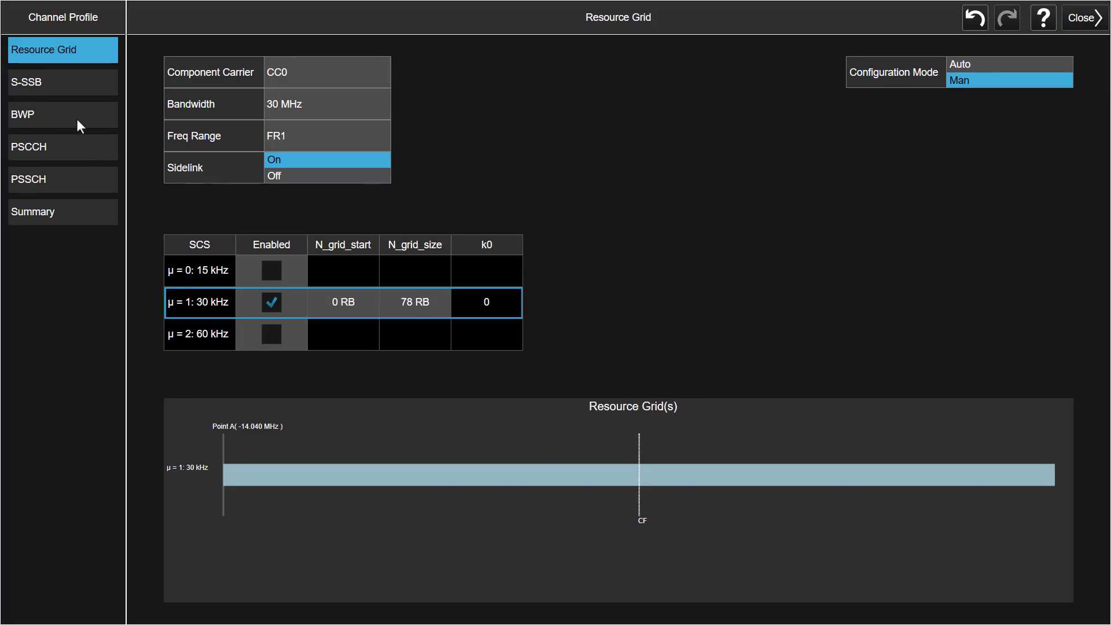
click(65, 153)
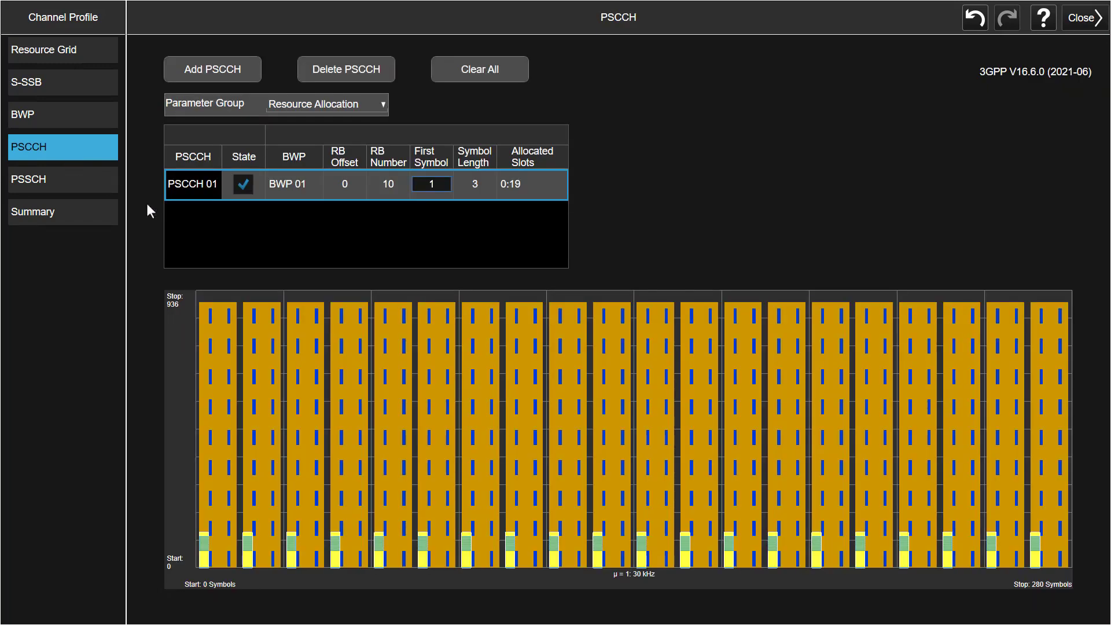
click(79, 176)
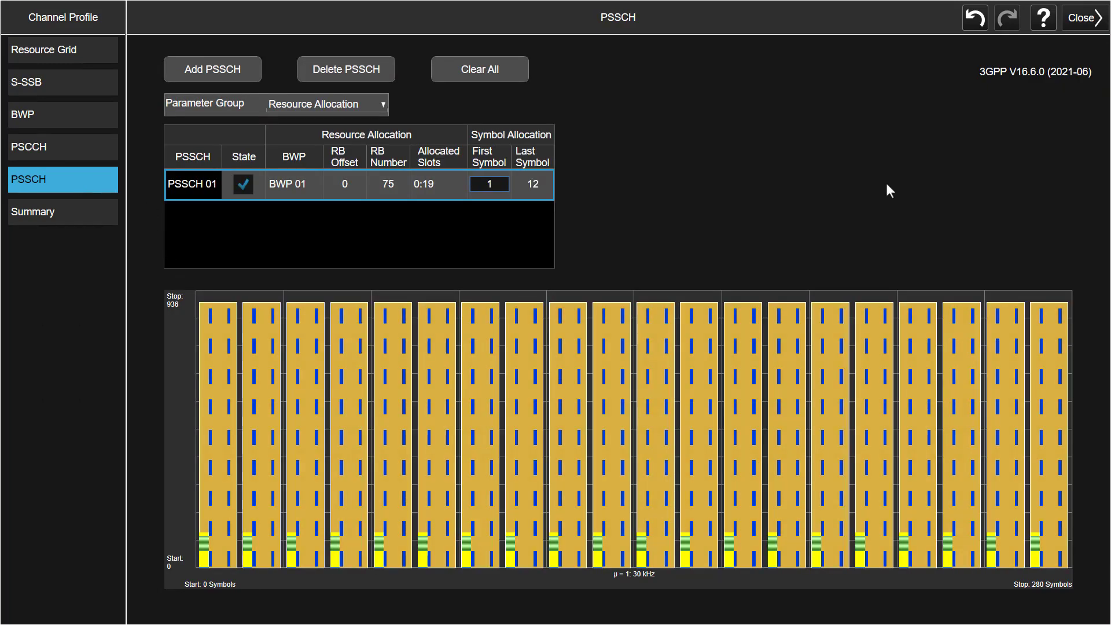
click(1079, 19)
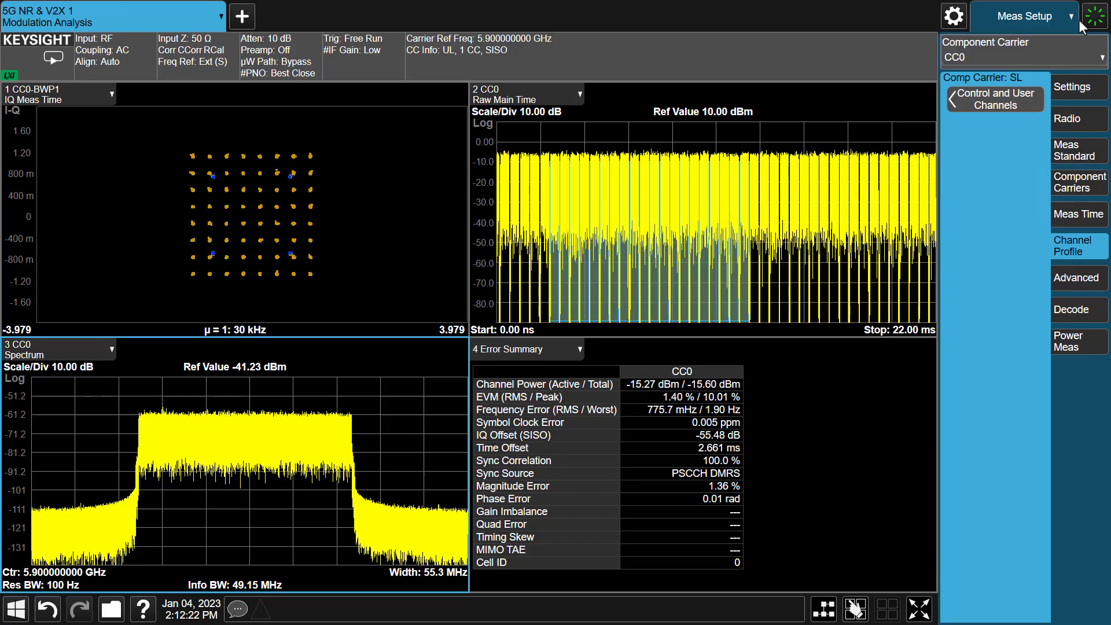
- Change the measurement layout to the Normal 3x3 view and enlarge the CC0 Frame Summary window
click(1029, 23)
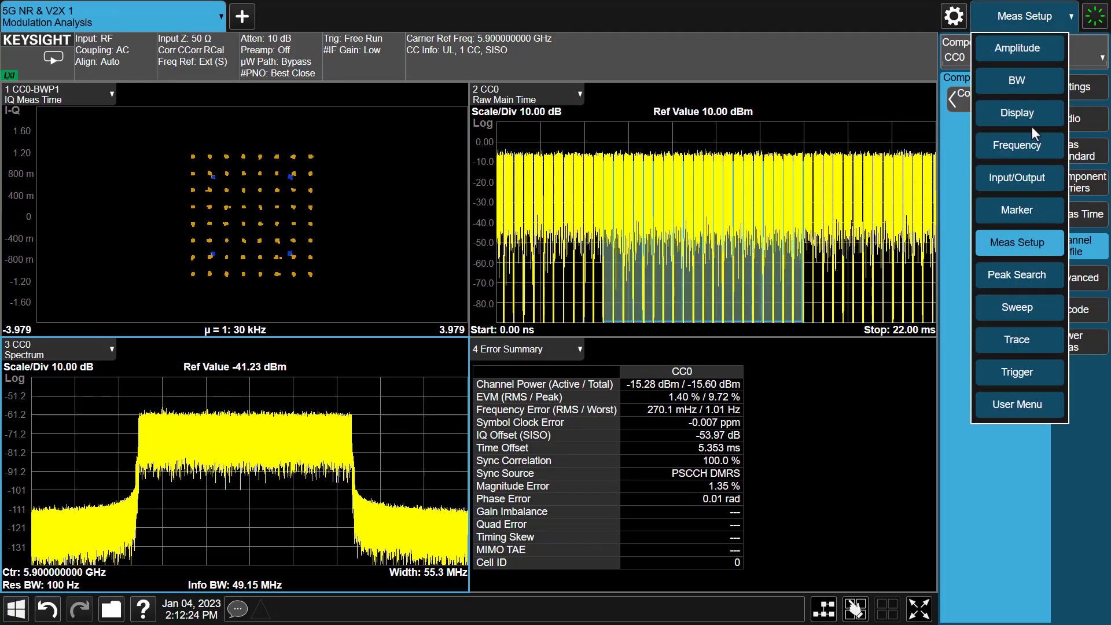
click(1027, 122)
click(1058, 88)
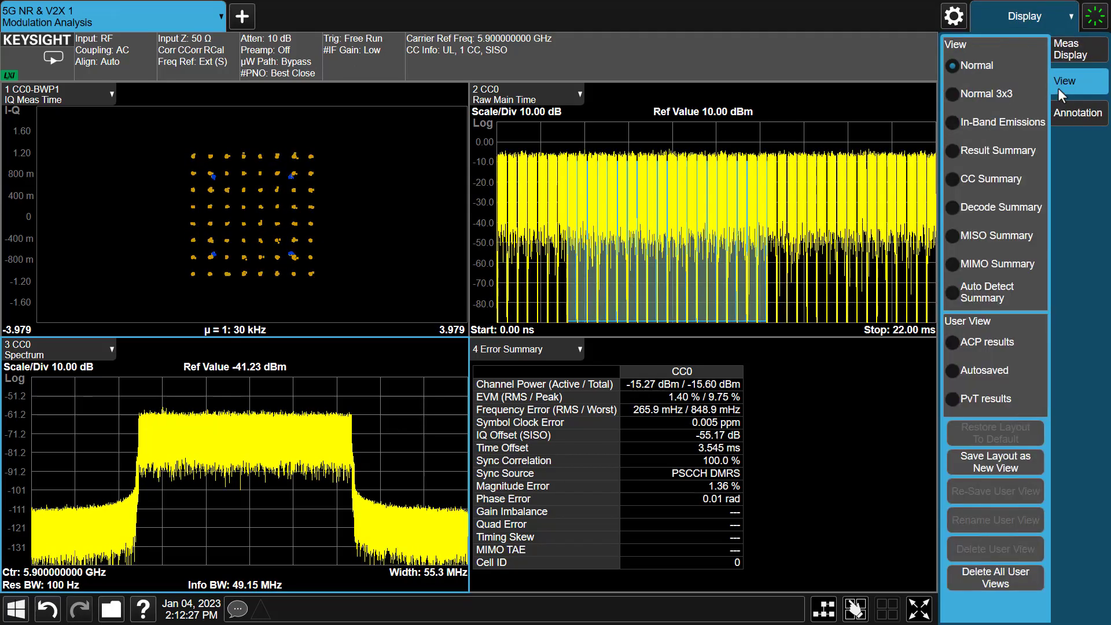
click(978, 93)
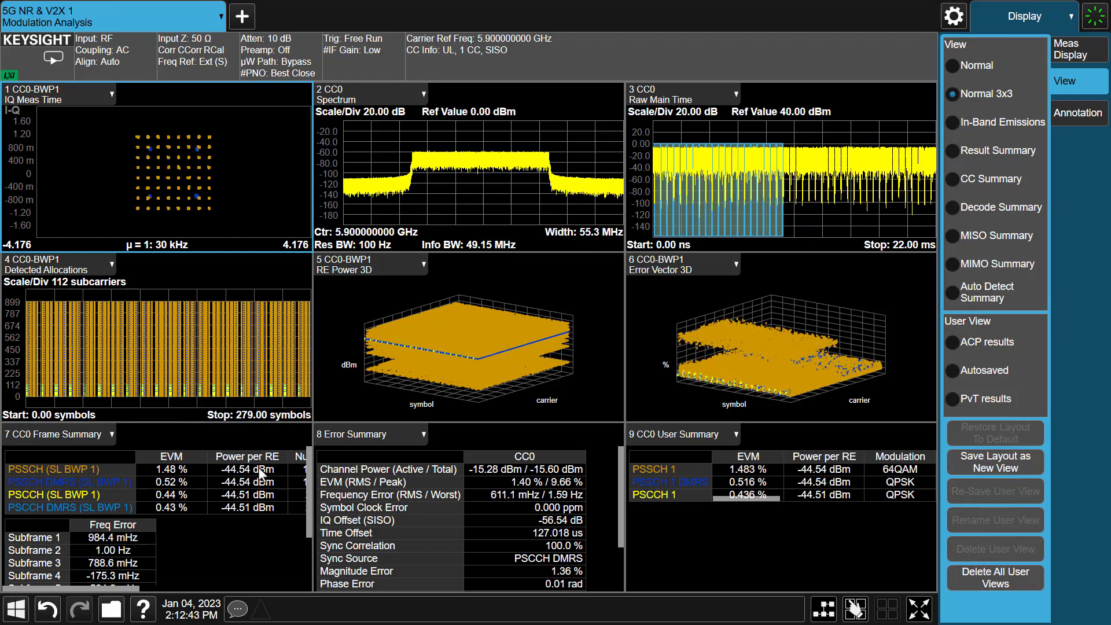
double_click(200, 528)
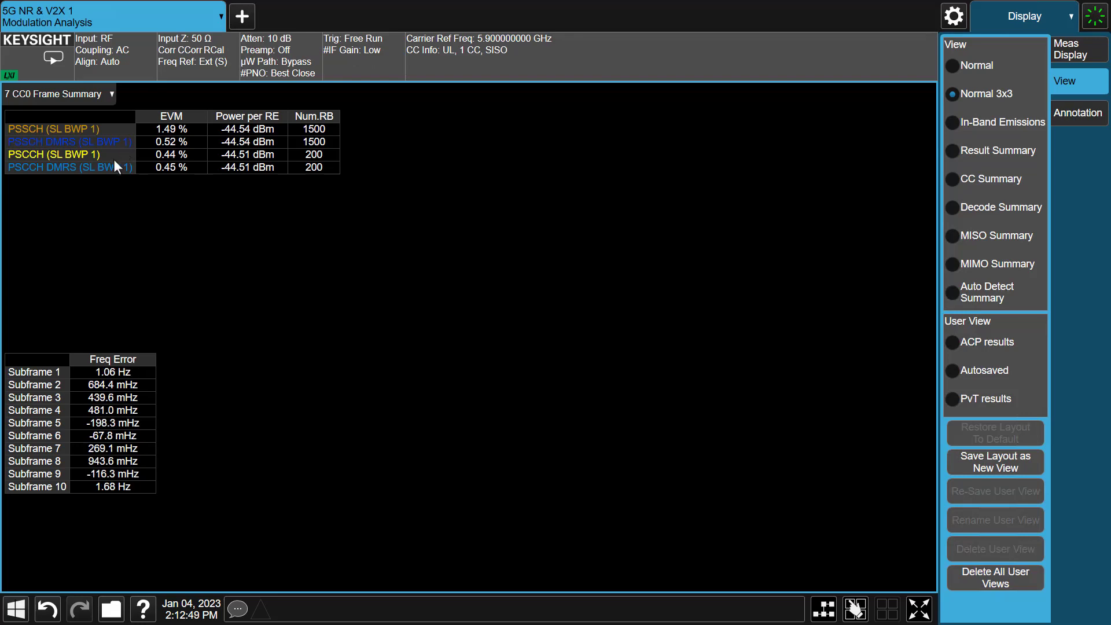
- Restore the 3x3 layout, enlarge the Error Summary window to examine the CC0 error metrics, and return to the 3x3 layout
double_click(204, 221)
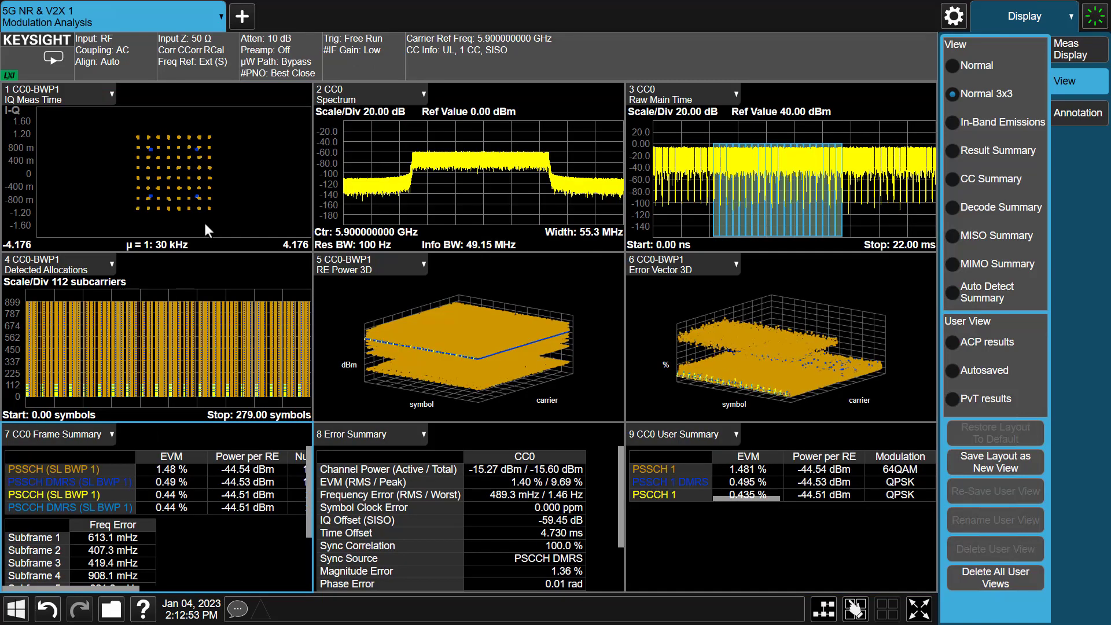
double_click(593, 519)
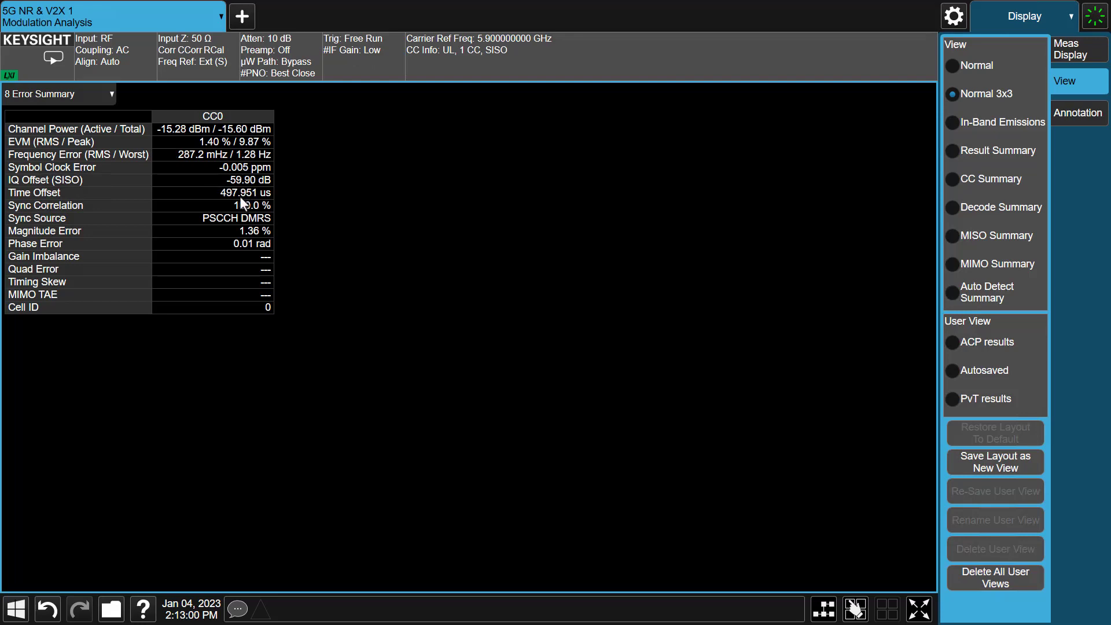
key(ctrl+Tab)
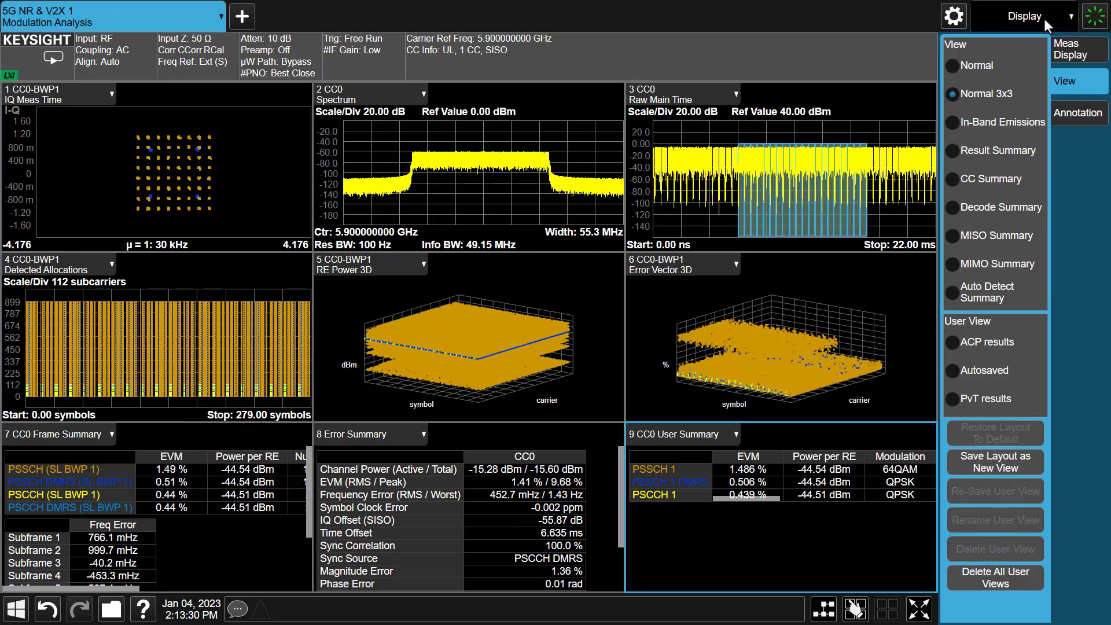
- Exclude PSSCH 01 from the analysis by turning off its state in the CC0 channel profile summary
click(1044, 19)
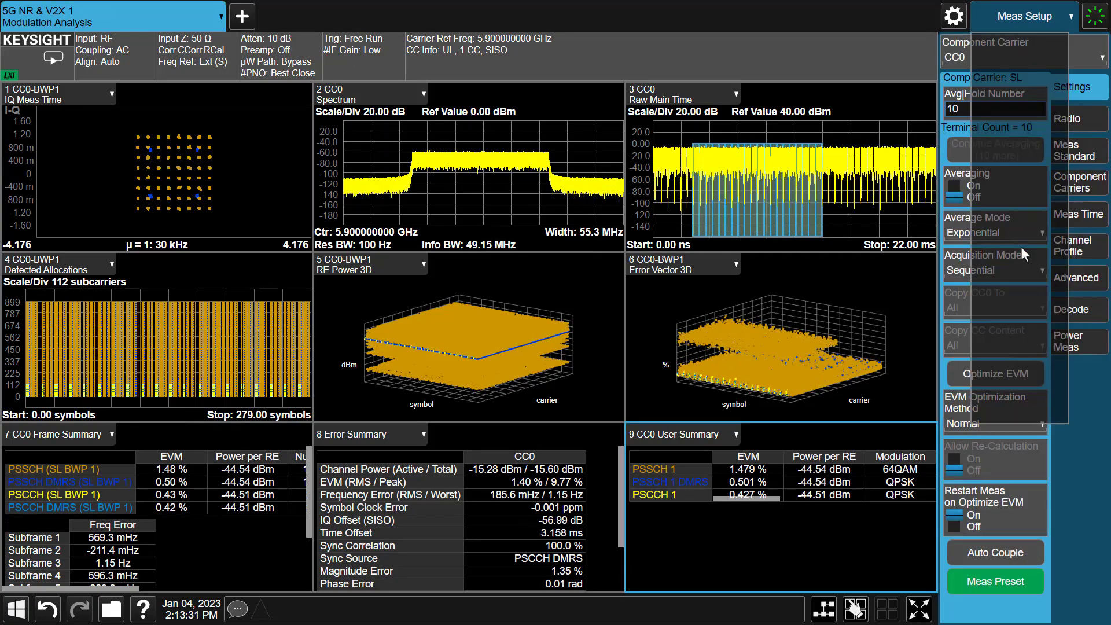
click(1021, 247)
click(1087, 253)
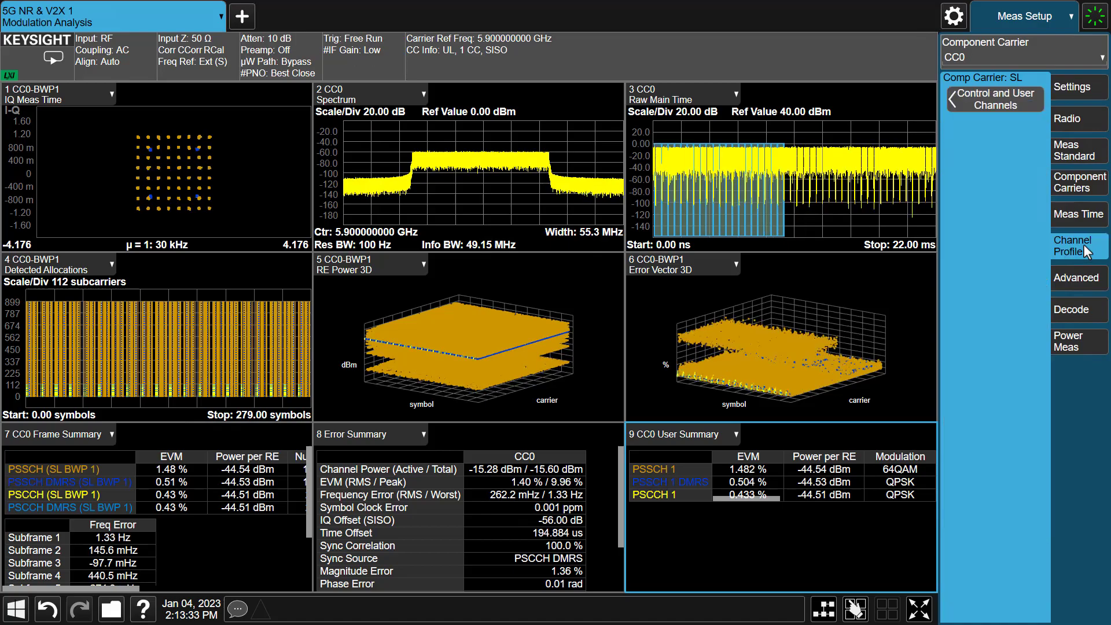
click(1003, 93)
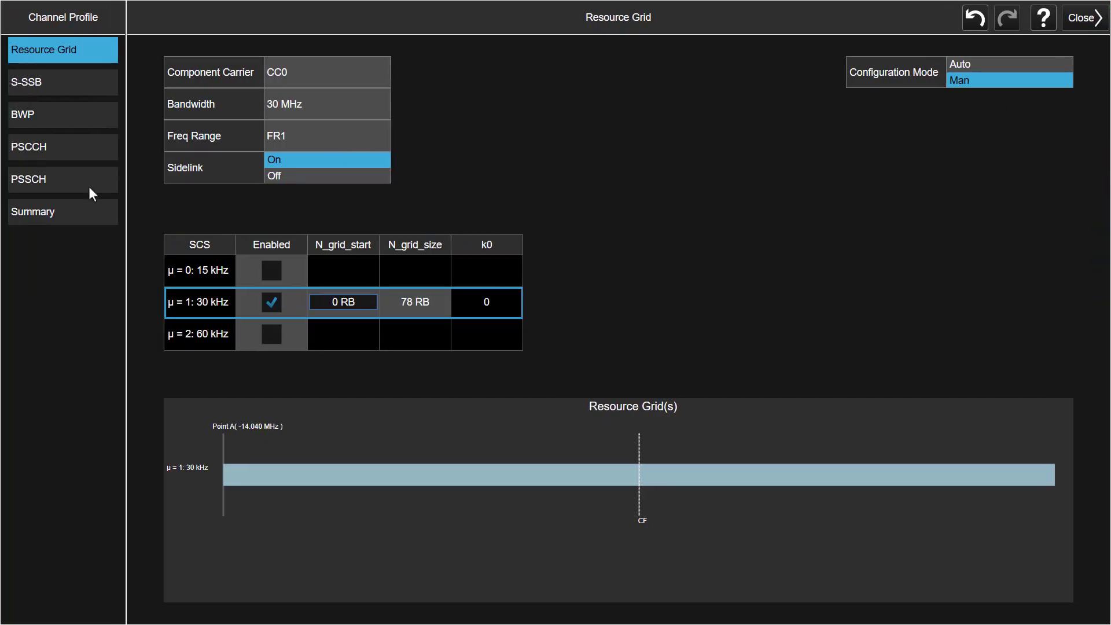
click(68, 222)
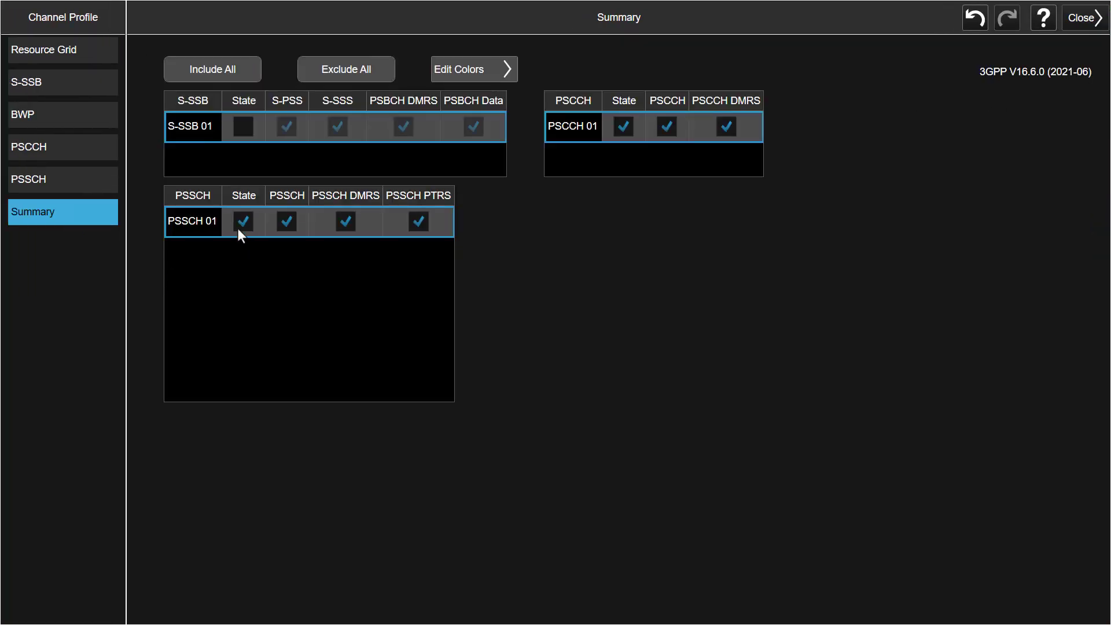
click(234, 224)
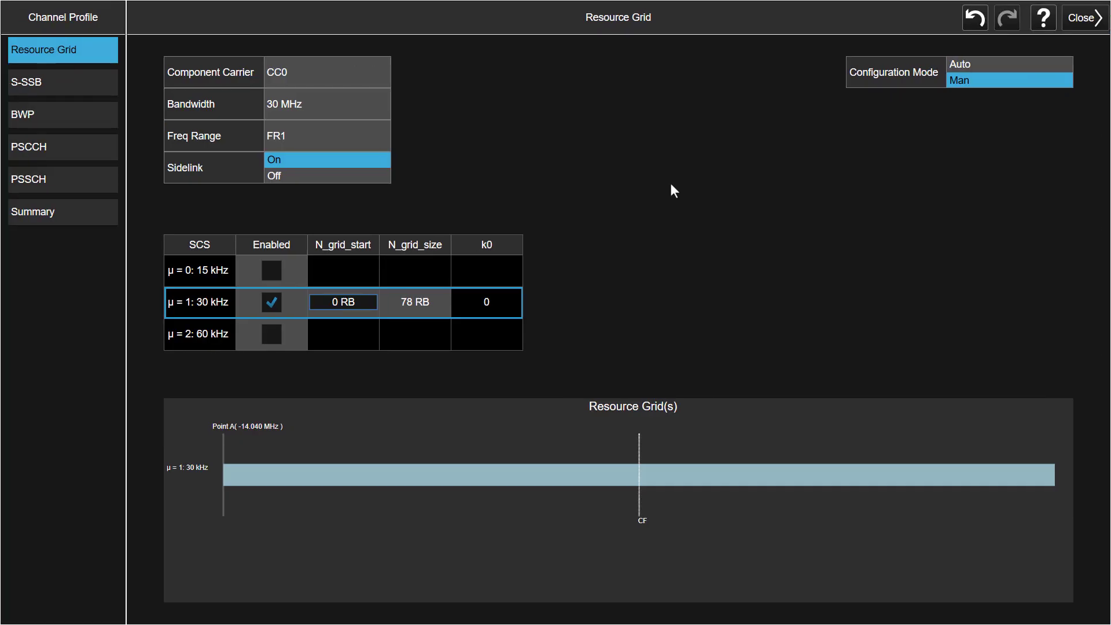
- Turn off the PSCCH 01 state and turn the PSSCH 01 state back on in the channel profile summary
click(87, 222)
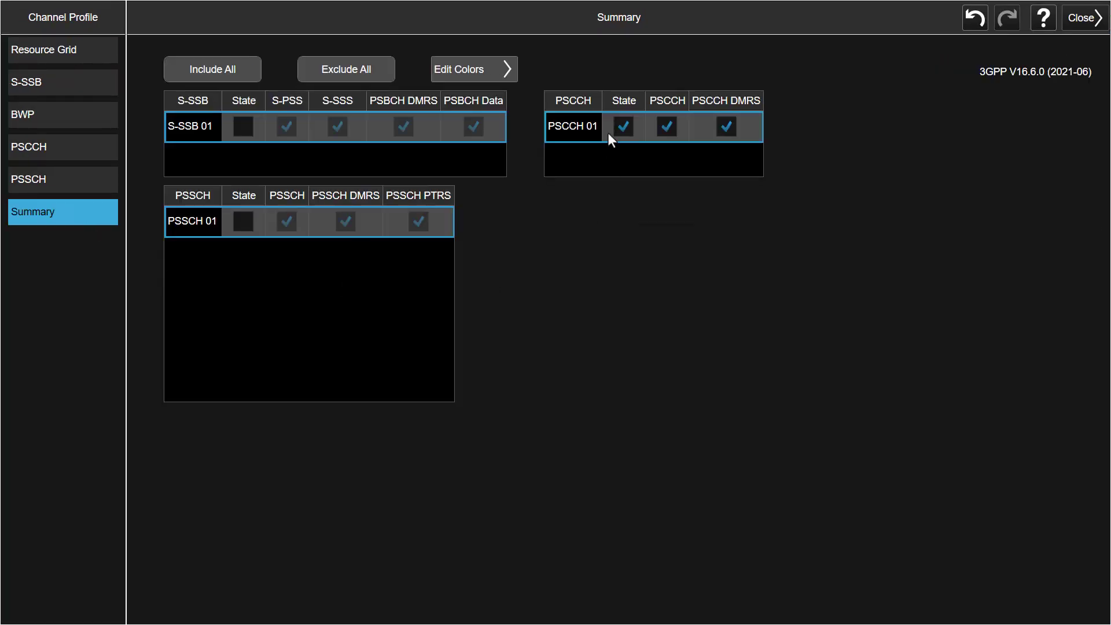
click(624, 126)
click(246, 222)
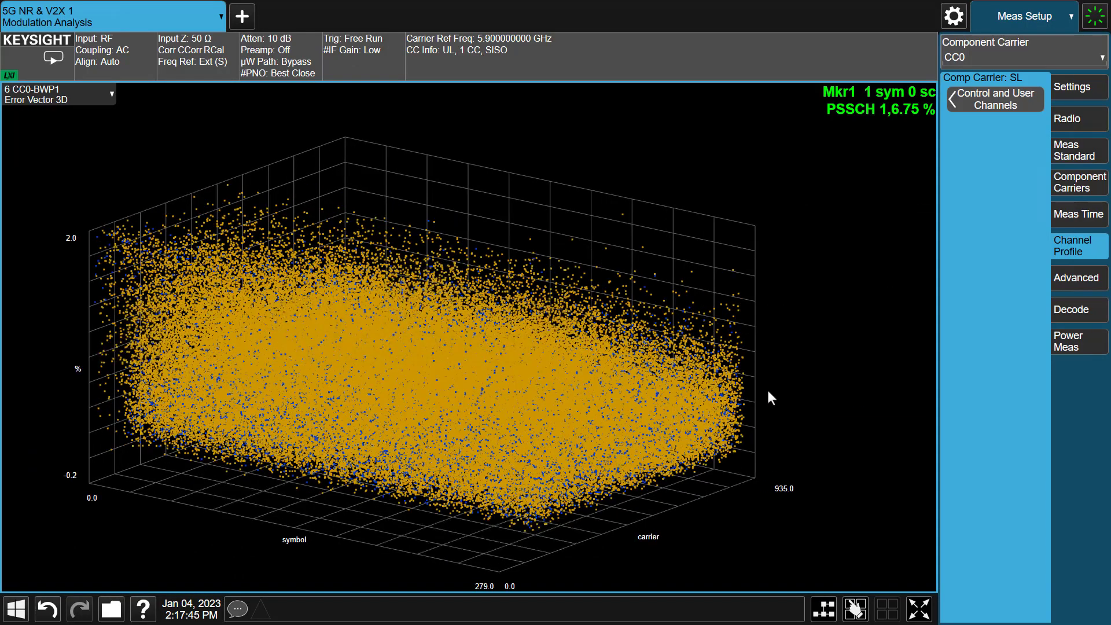
- Show the Error Vector 3D trace in the X-Y plane and set the symbol axis maximum to 14
right_click(767, 388)
click(721, 432)
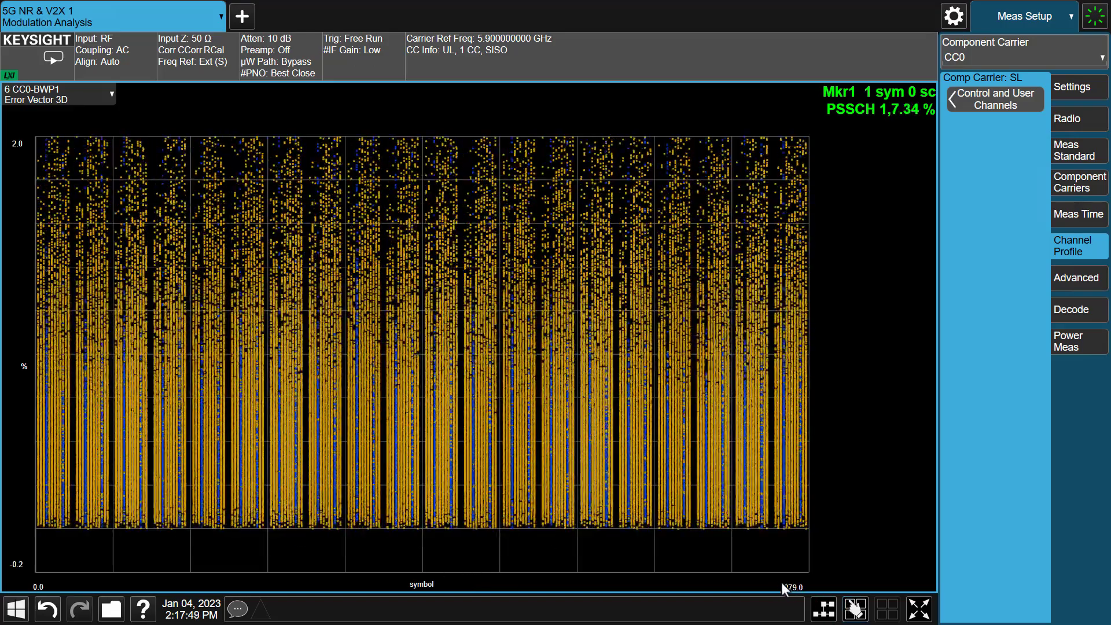
click(802, 587)
text(14)
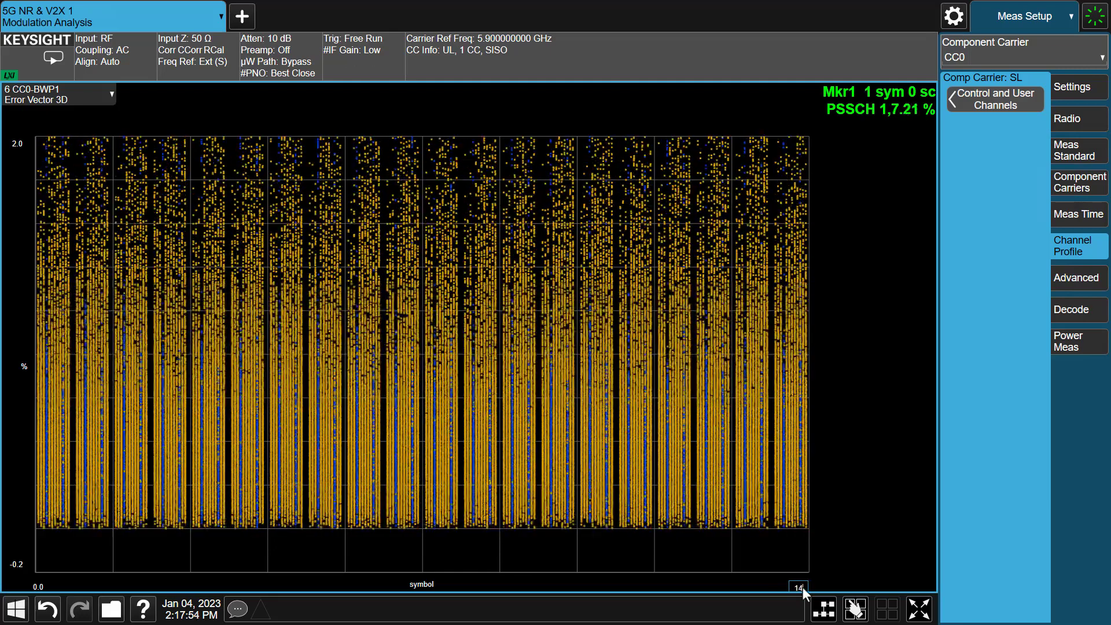
key(Return)
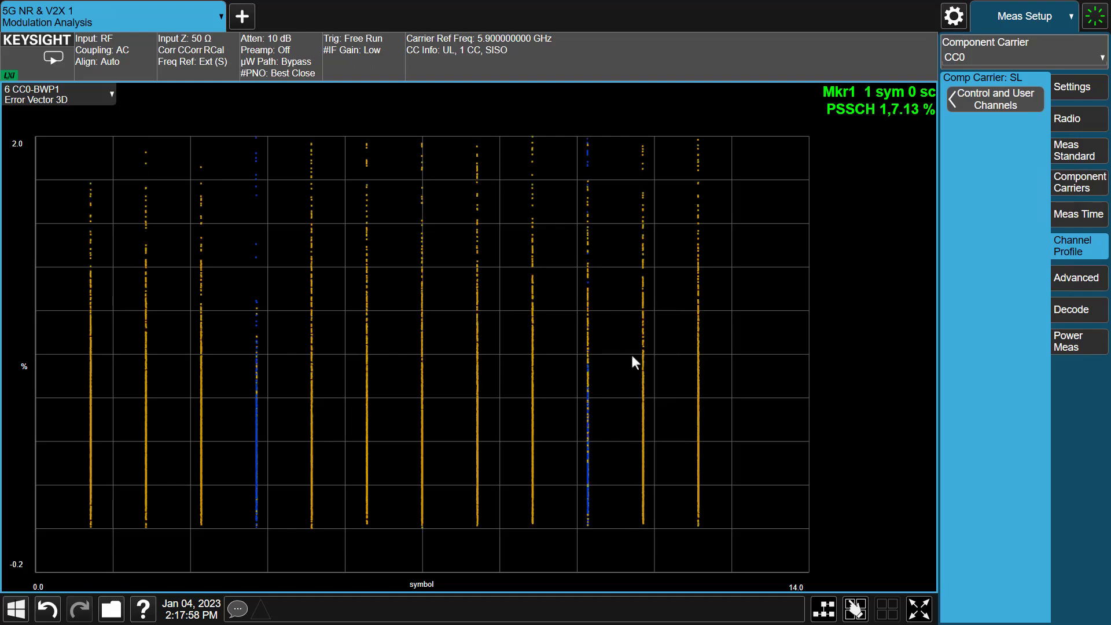
- Show the Error Vector 3D trace in the Z-Y plane and set the carrier axis maximum to 12
right_click(790, 354)
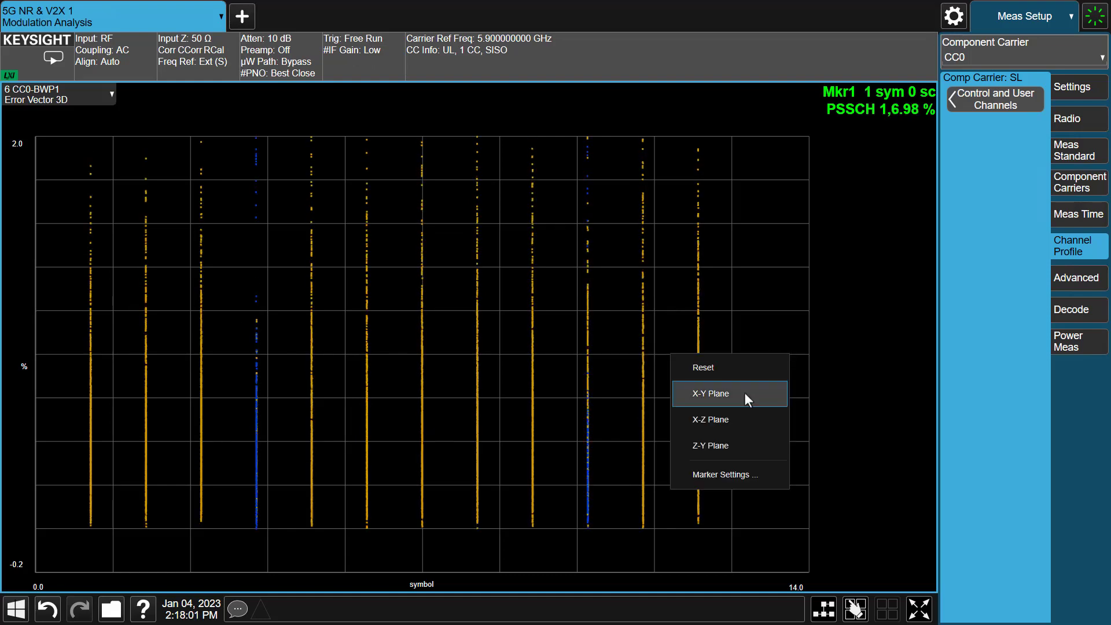
click(727, 439)
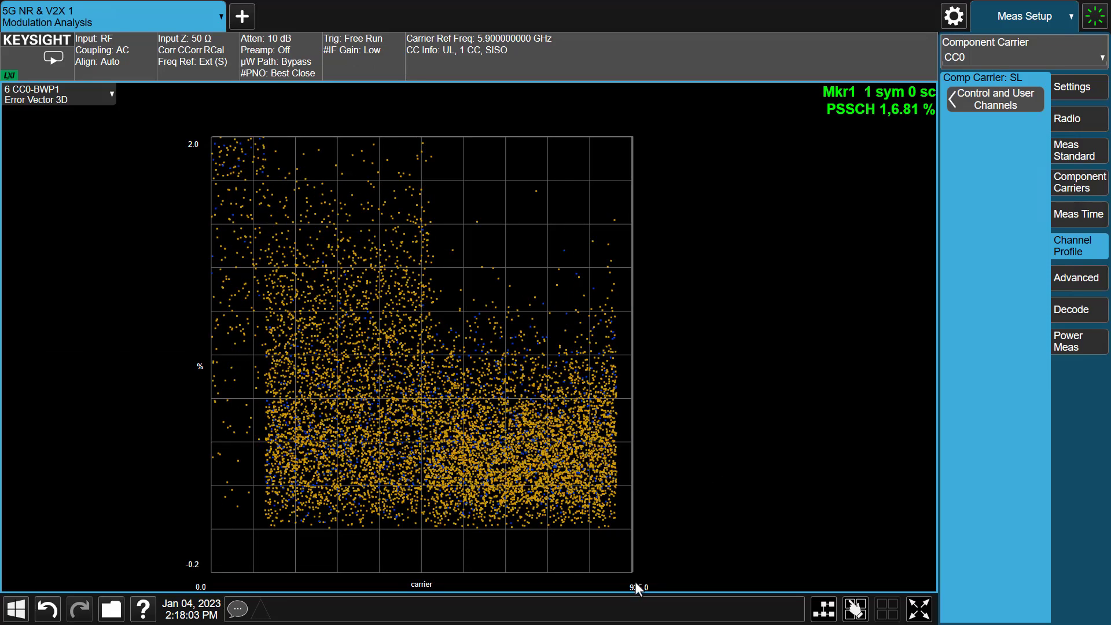
click(633, 588)
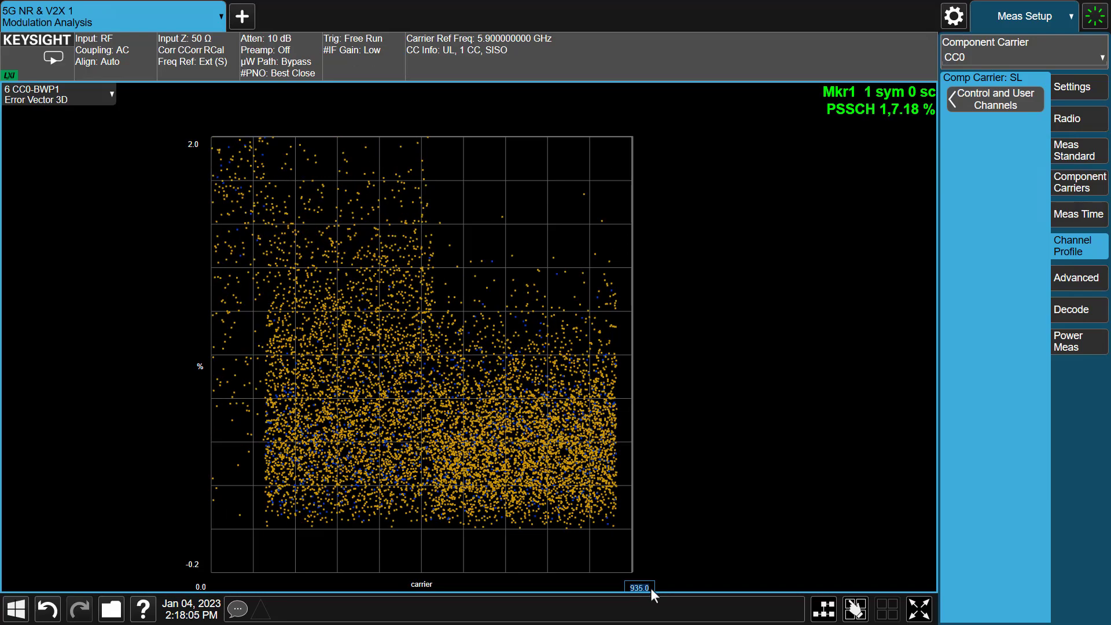
text(12)
click(650, 588)
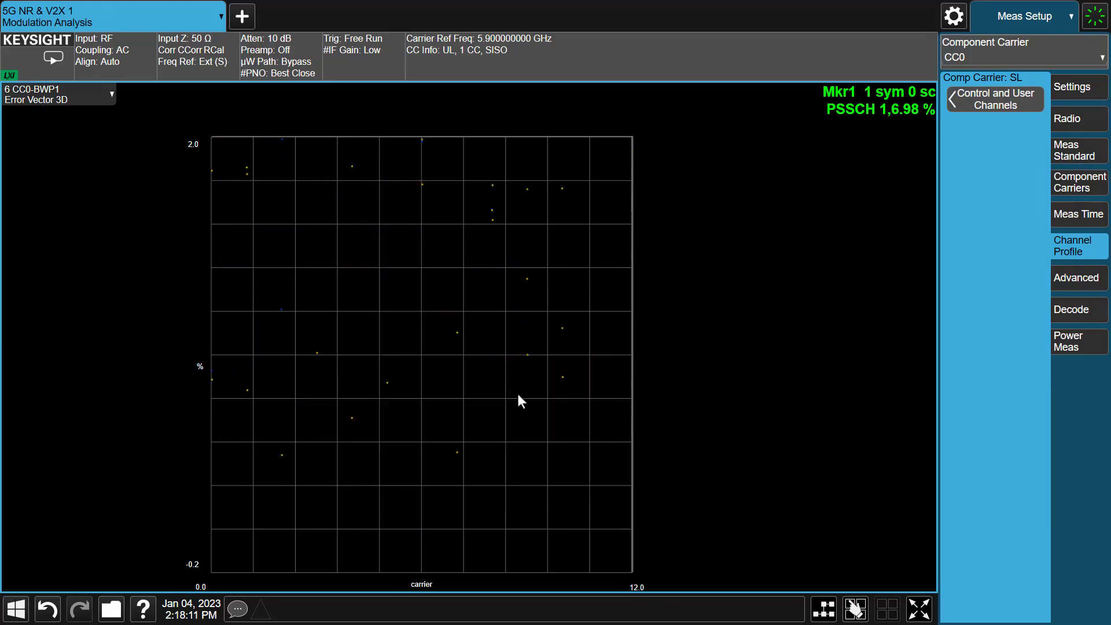
- Open the marker settings of the Error Vector 3D trace and set Marker 1's Marker Z to 6 subcarriers
right_click(717, 294)
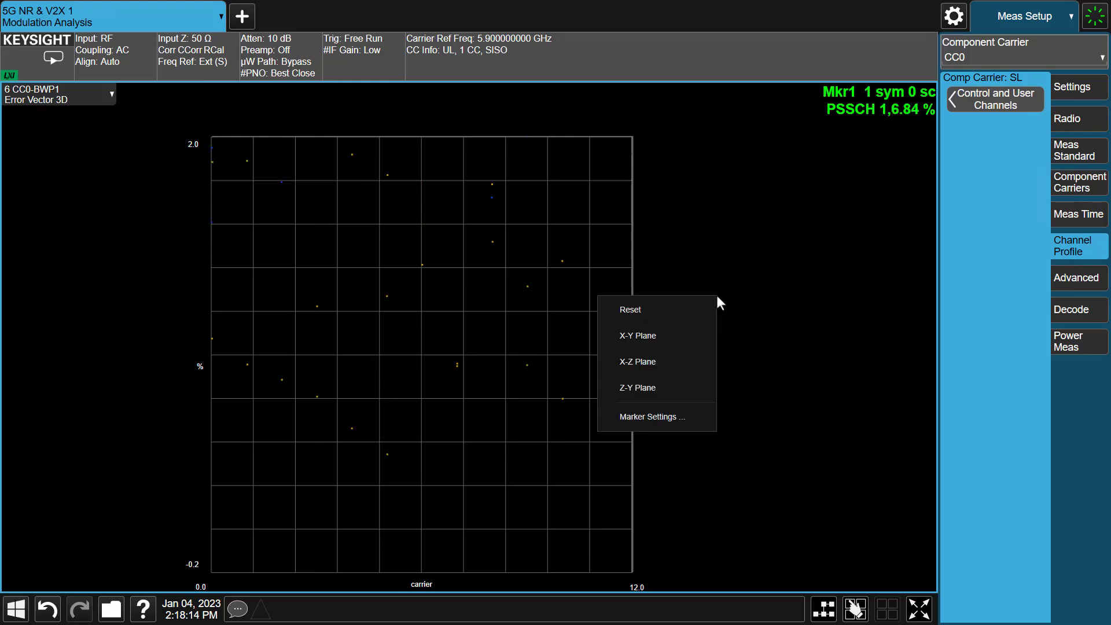
click(658, 415)
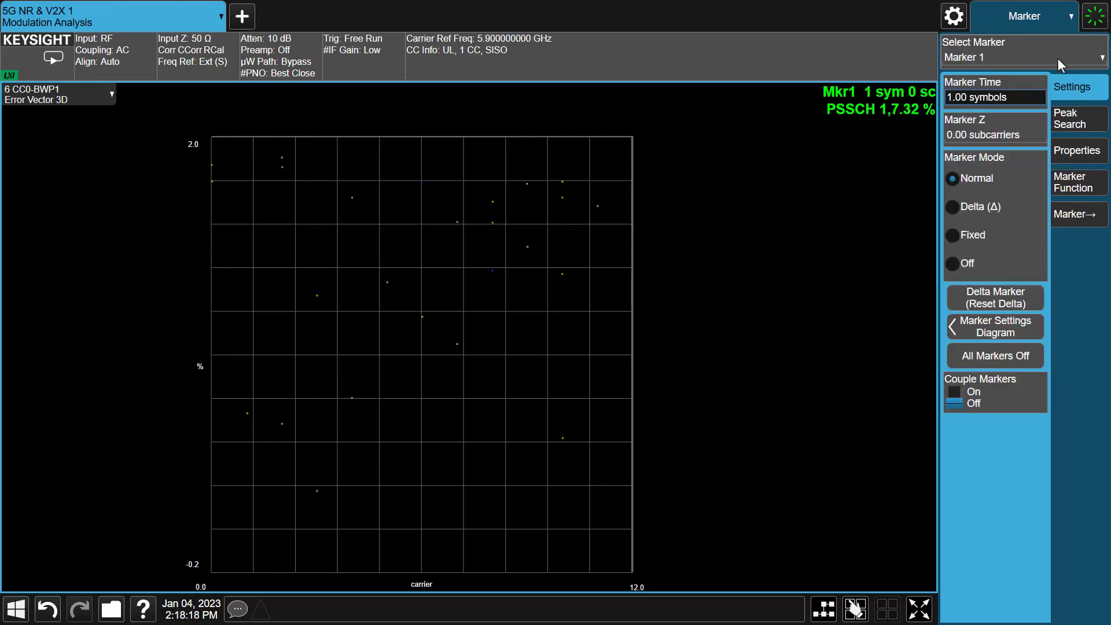
click(985, 135)
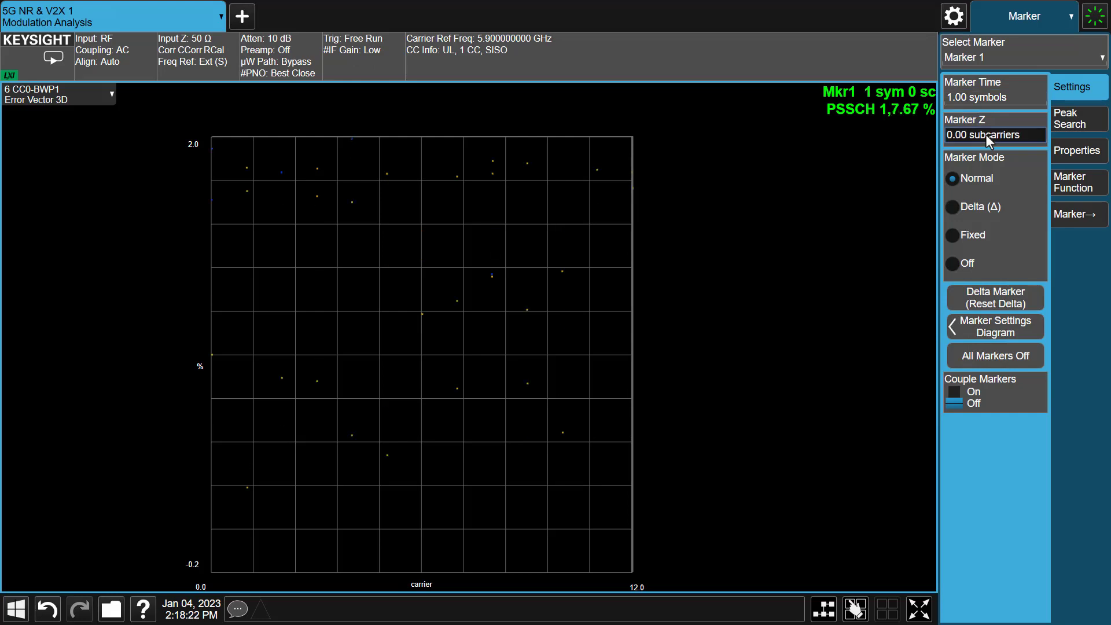
click(787, 177)
click(891, 102)
- Reset the Error Vector 3D plot to its default 3D view and leave the enlarged window
right_click(737, 248)
click(696, 264)
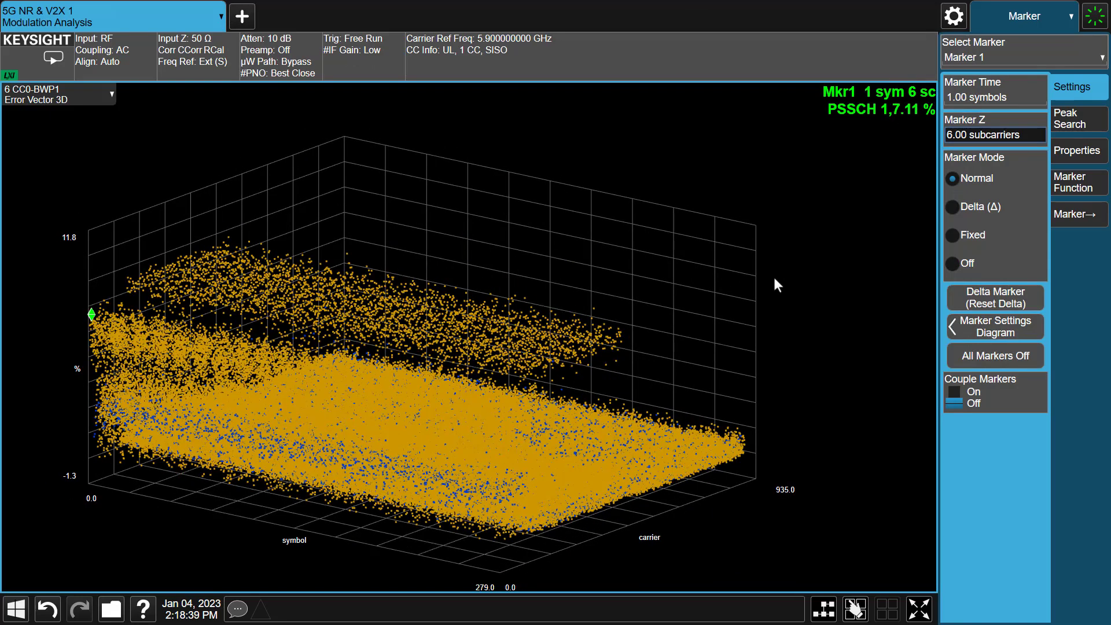
double_click(773, 275)
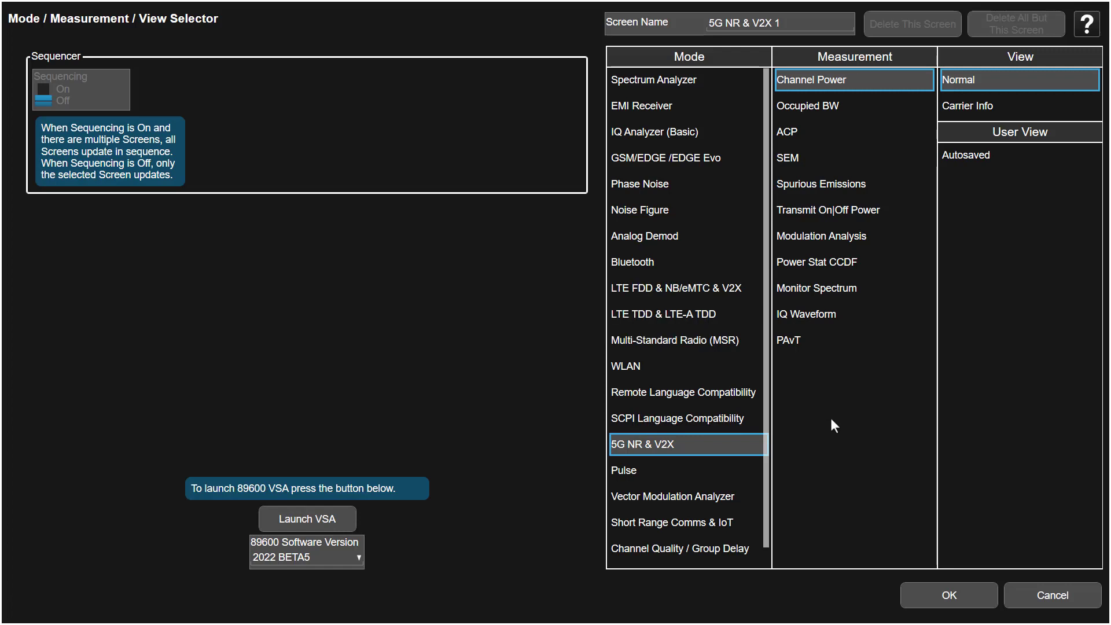
- Run the 5G NR & V2X Channel Power measurement and switch to the Occupied BW measurement with the OBW Results view
click(926, 595)
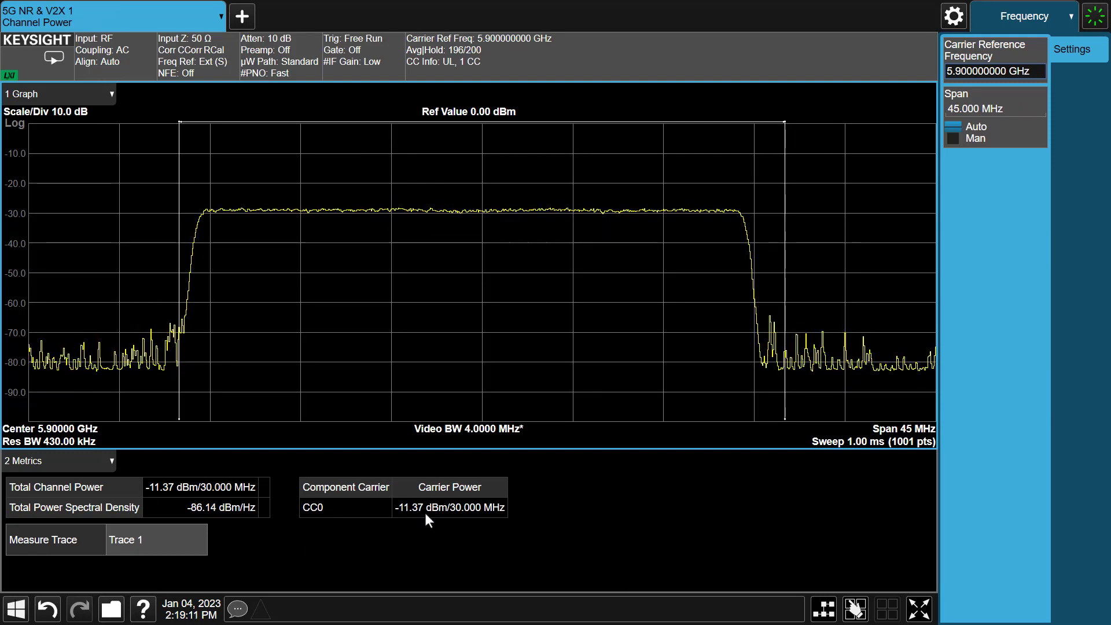
click(131, 18)
click(786, 109)
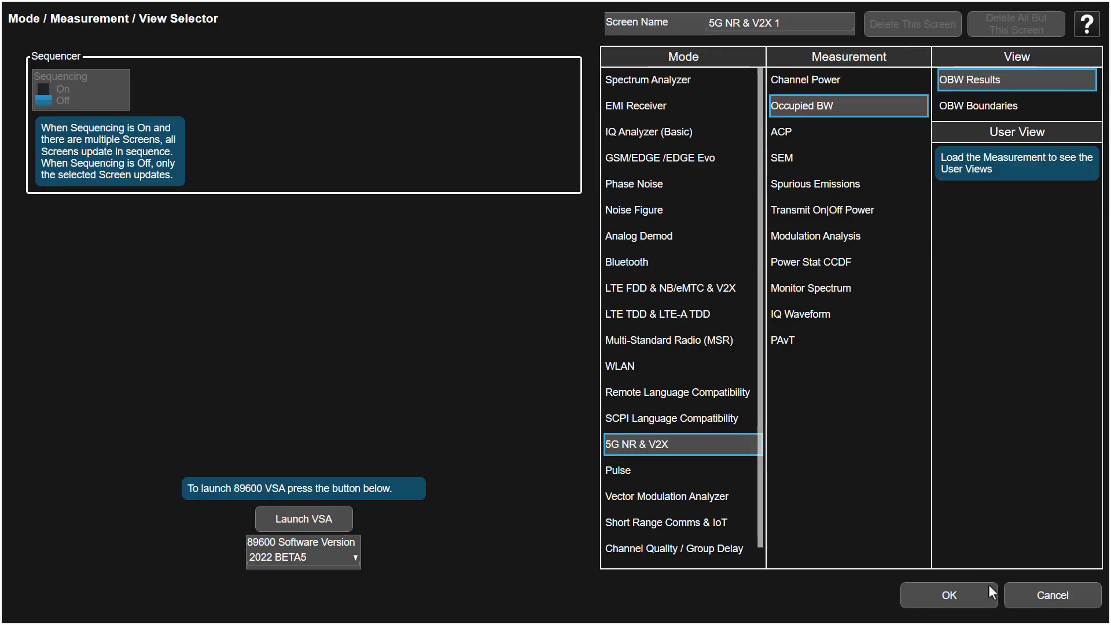
click(950, 596)
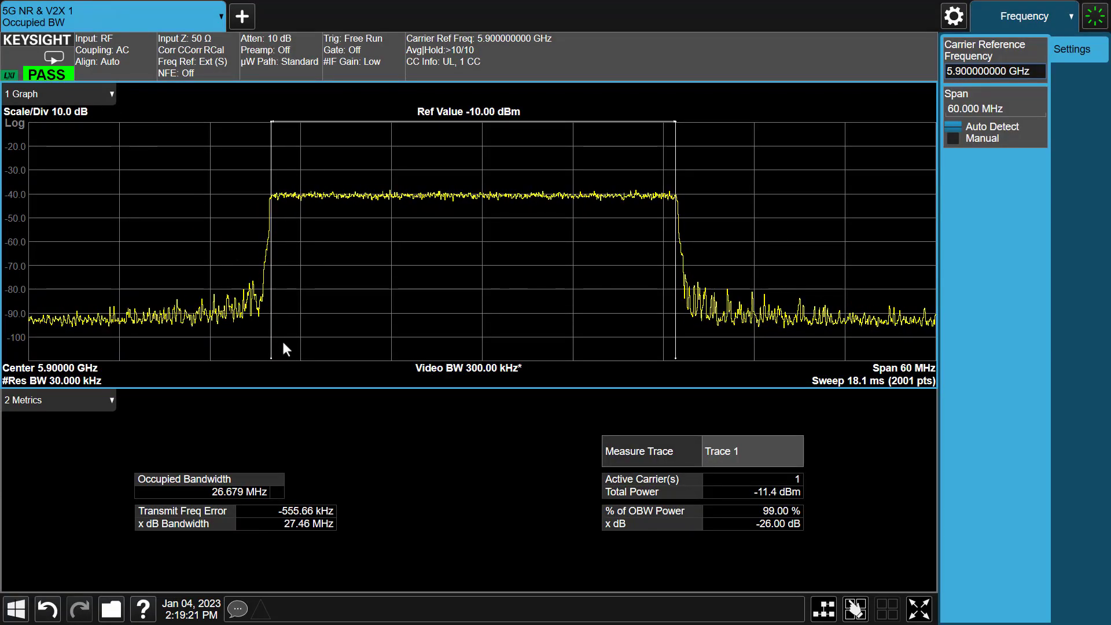
- Select the ACP measurement in Normal view, followed by the SEM measurement with the Abs Pwr Freq view
click(120, 22)
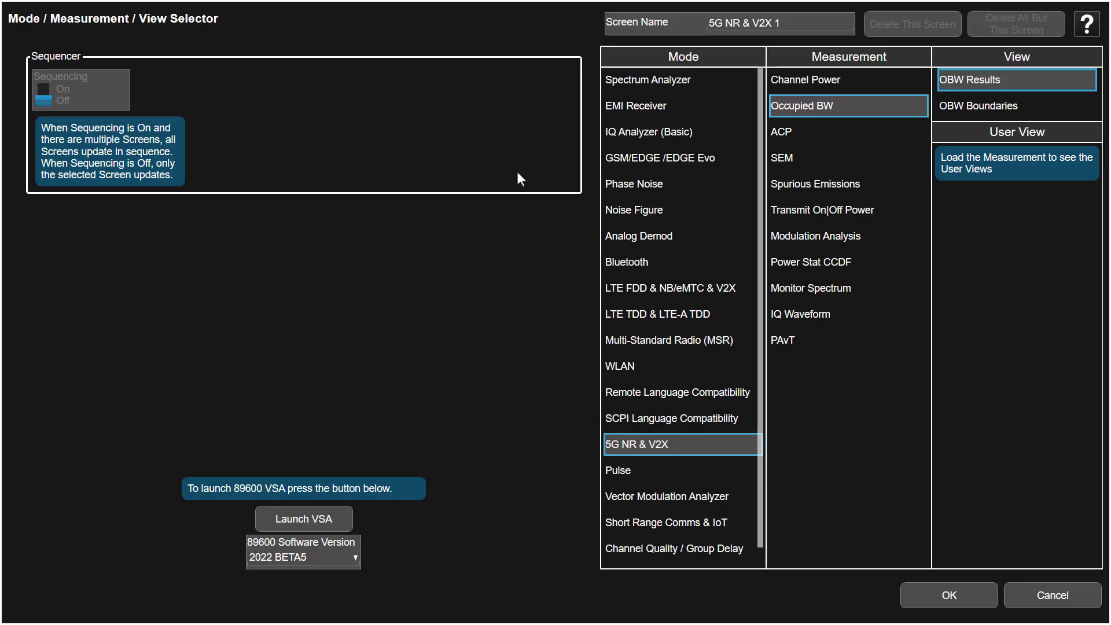
click(770, 136)
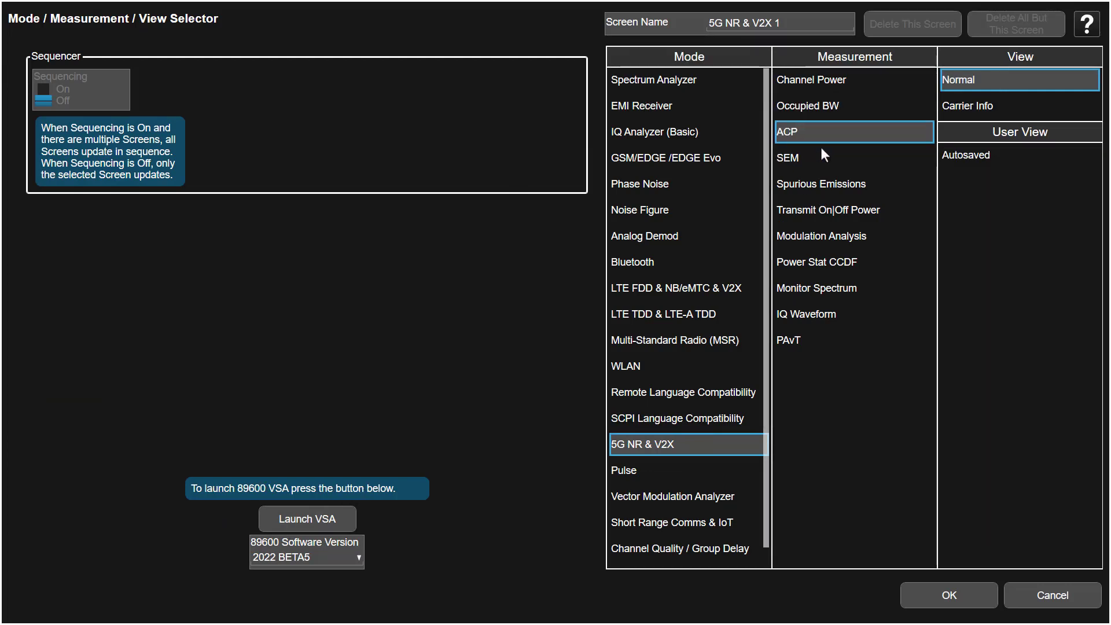
click(791, 161)
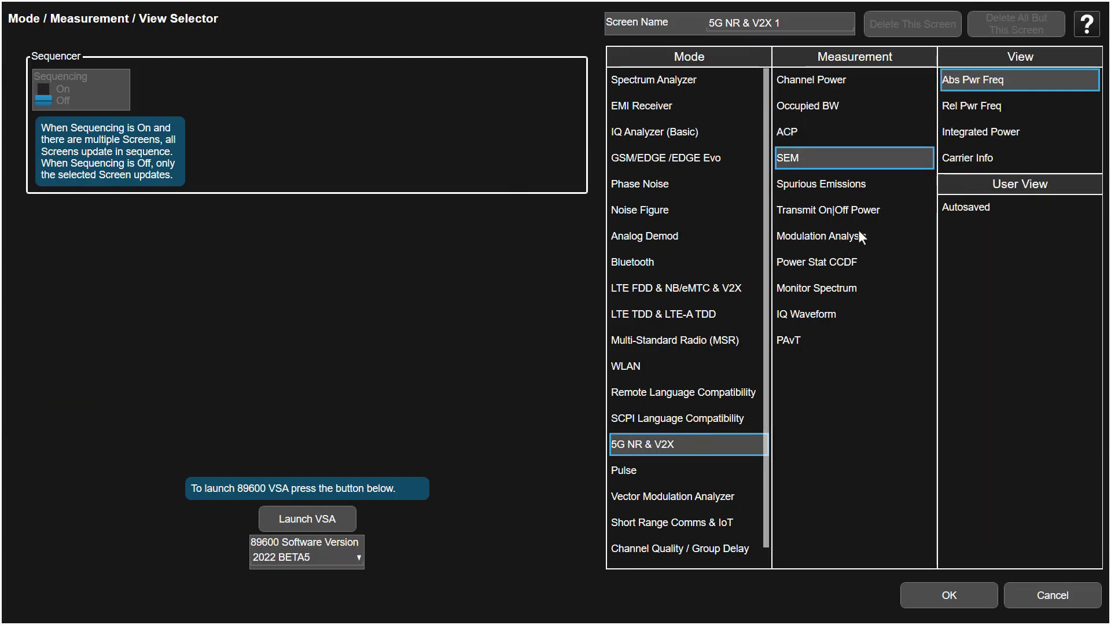
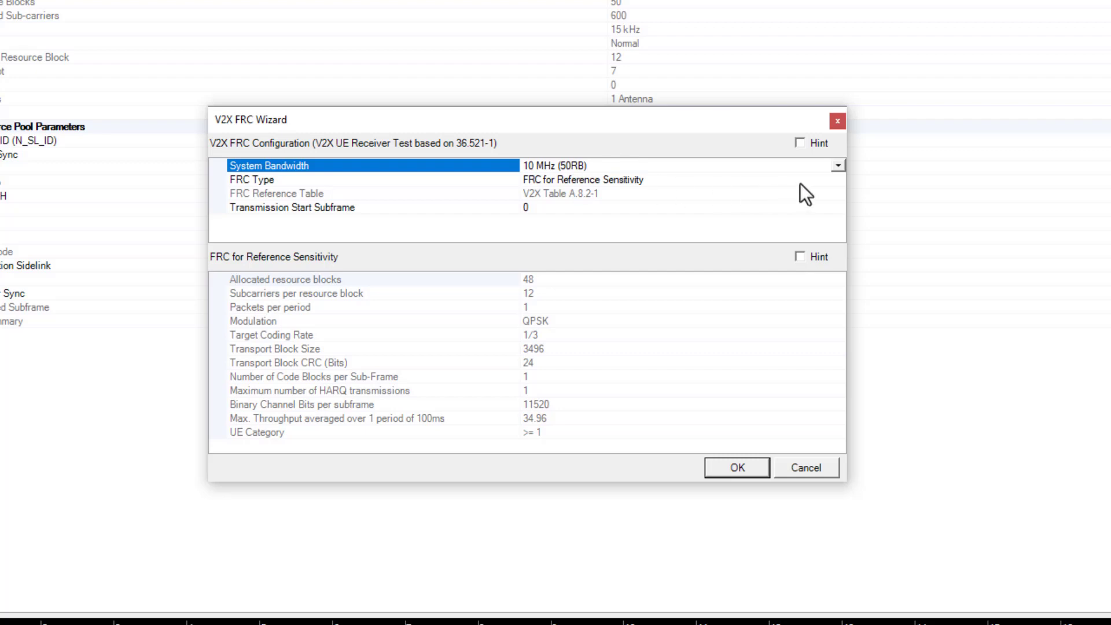
- Configure the V2X FRC Wizard in Signal Studio with 10 MHz (50RB) system bandwidth and FRC for Reference Sensitivity, and apply it
click(839, 166)
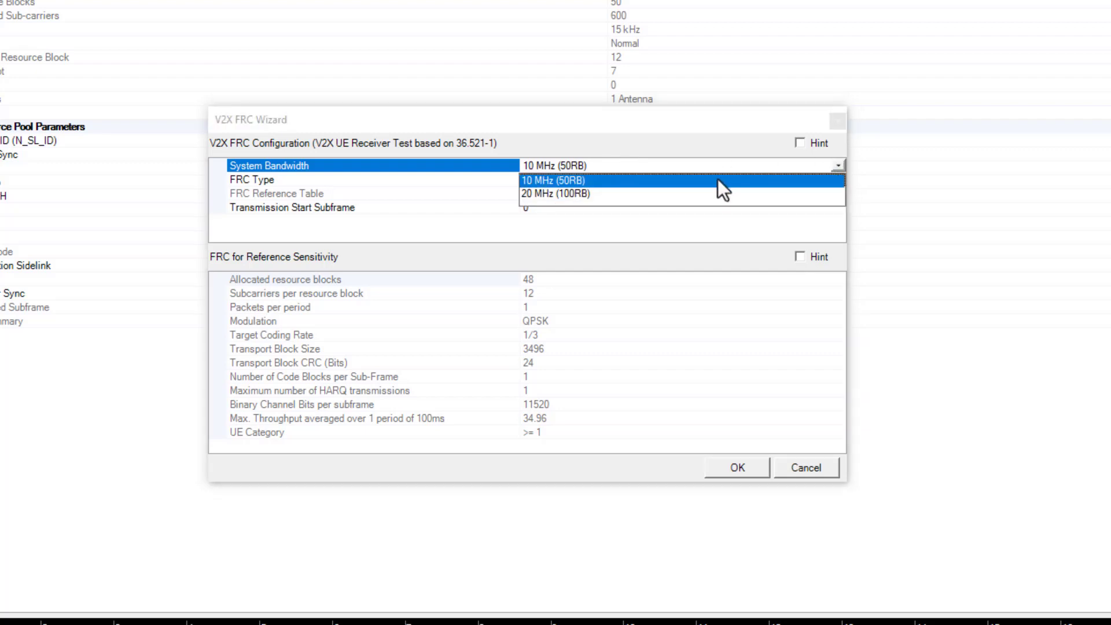
click(678, 180)
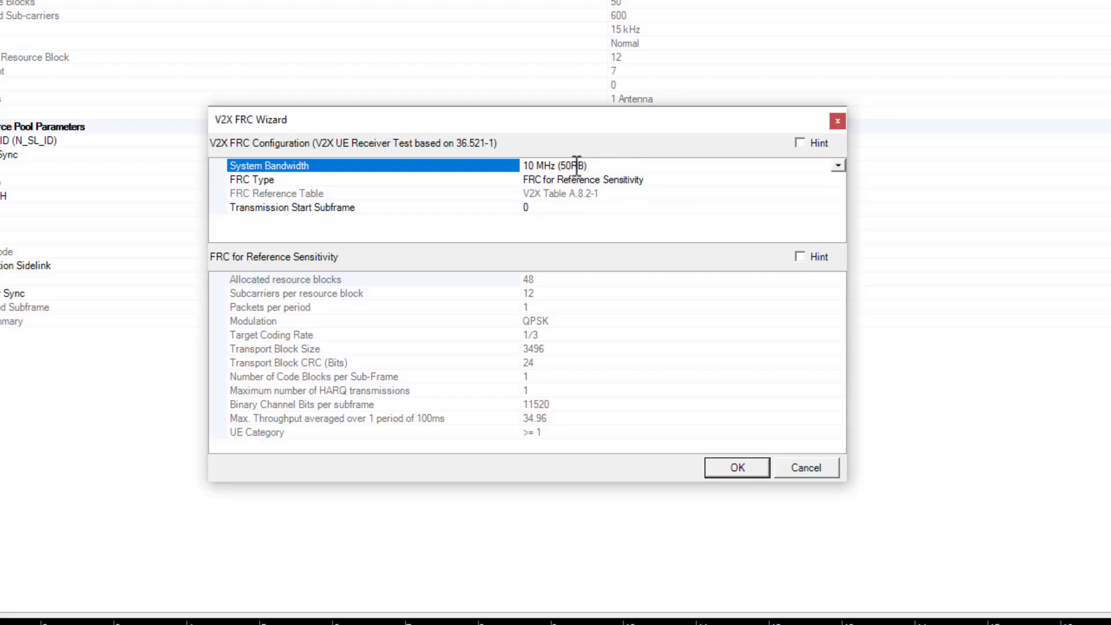
click(608, 183)
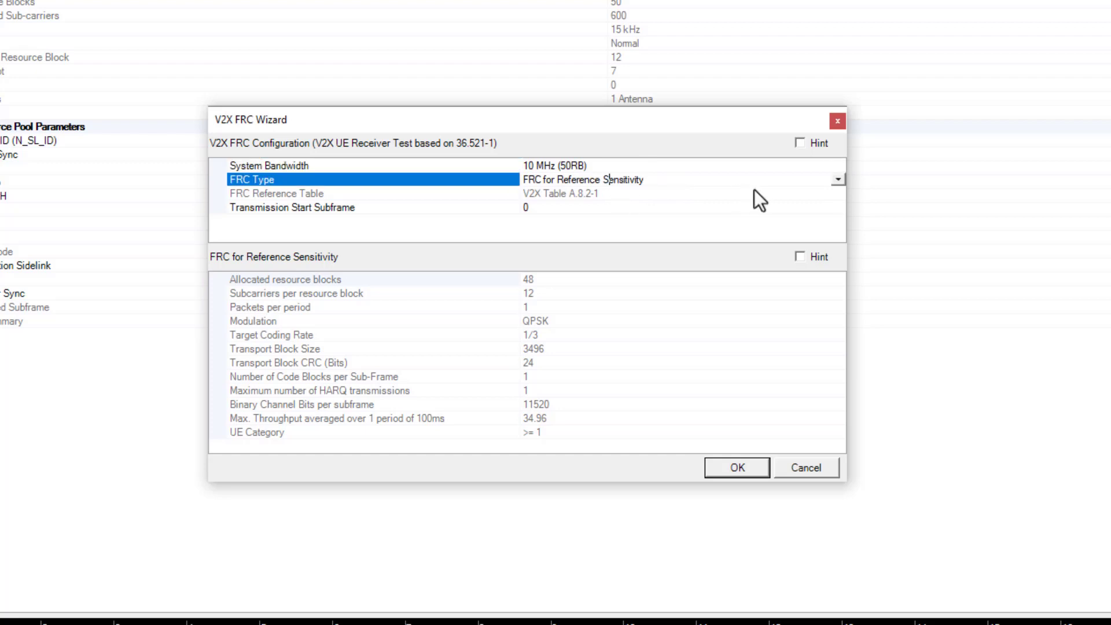
click(839, 181)
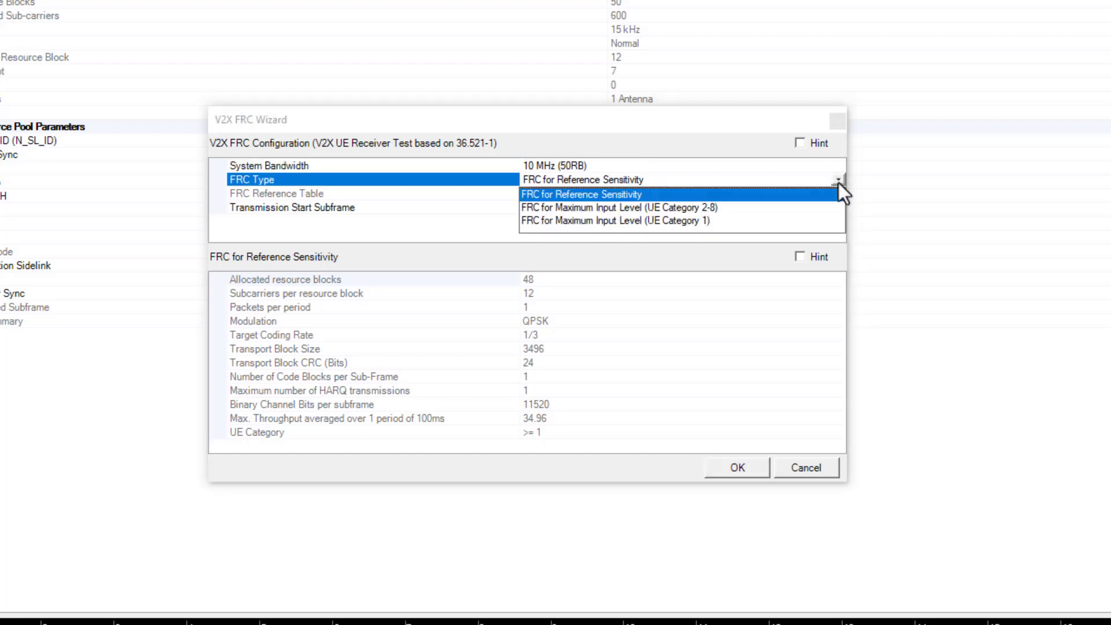
click(738, 191)
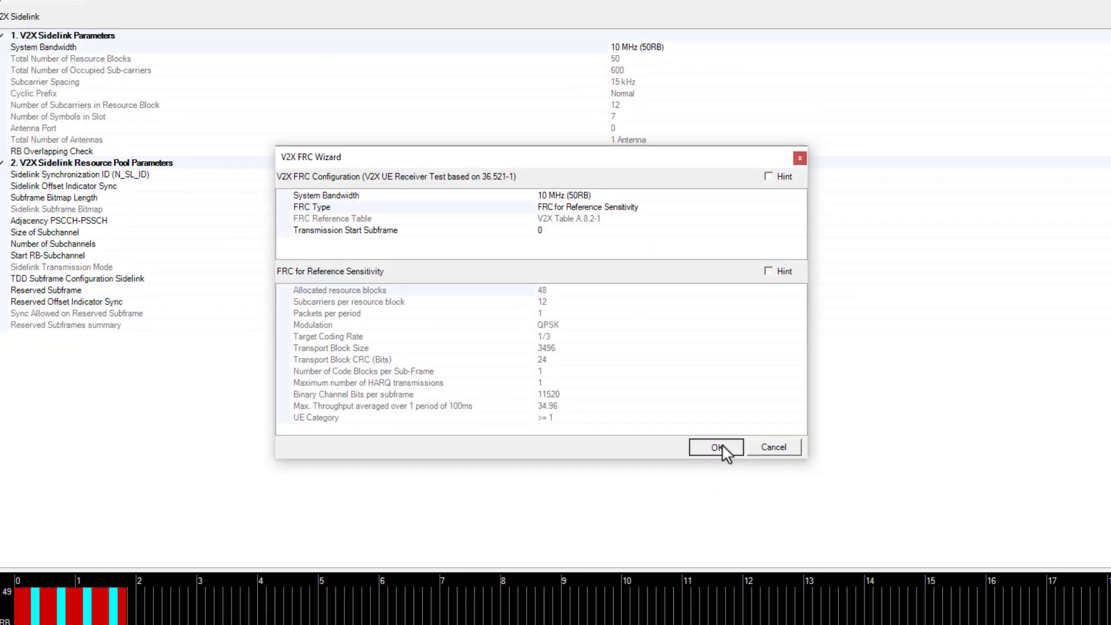
click(744, 467)
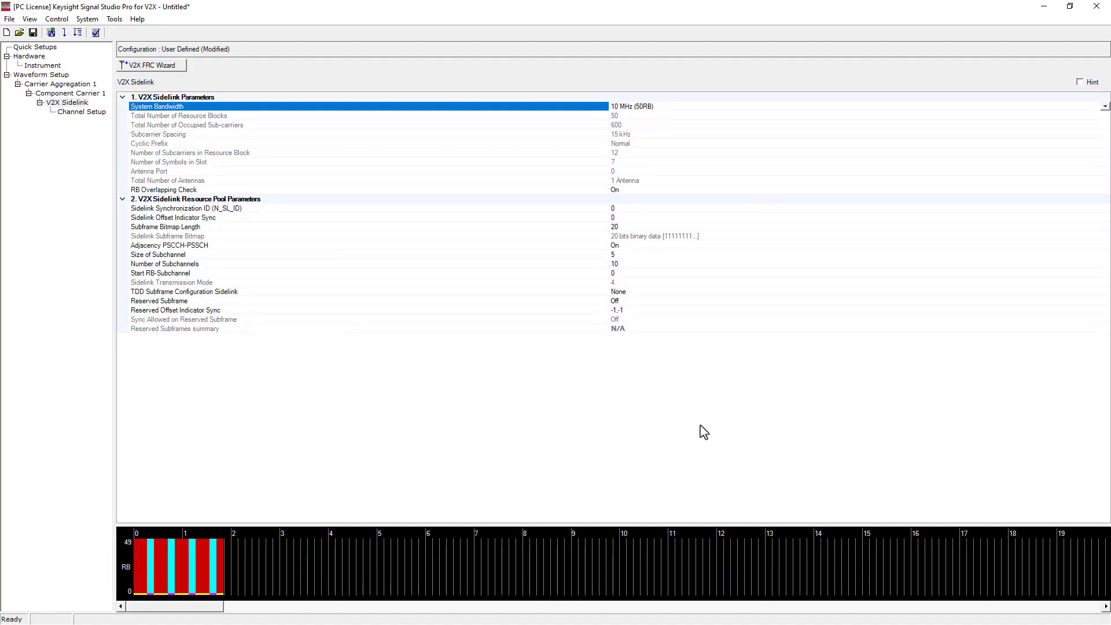
- Set the signal generator's output frequency to 5.9 GHz in the hardware instrument settings
click(41, 65)
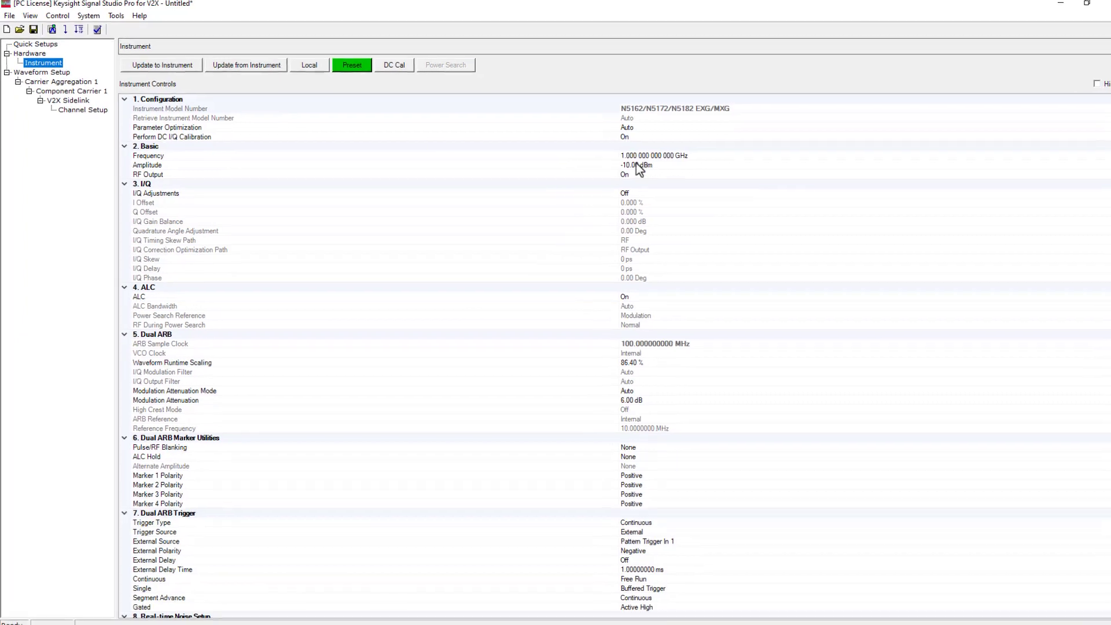
click(632, 156)
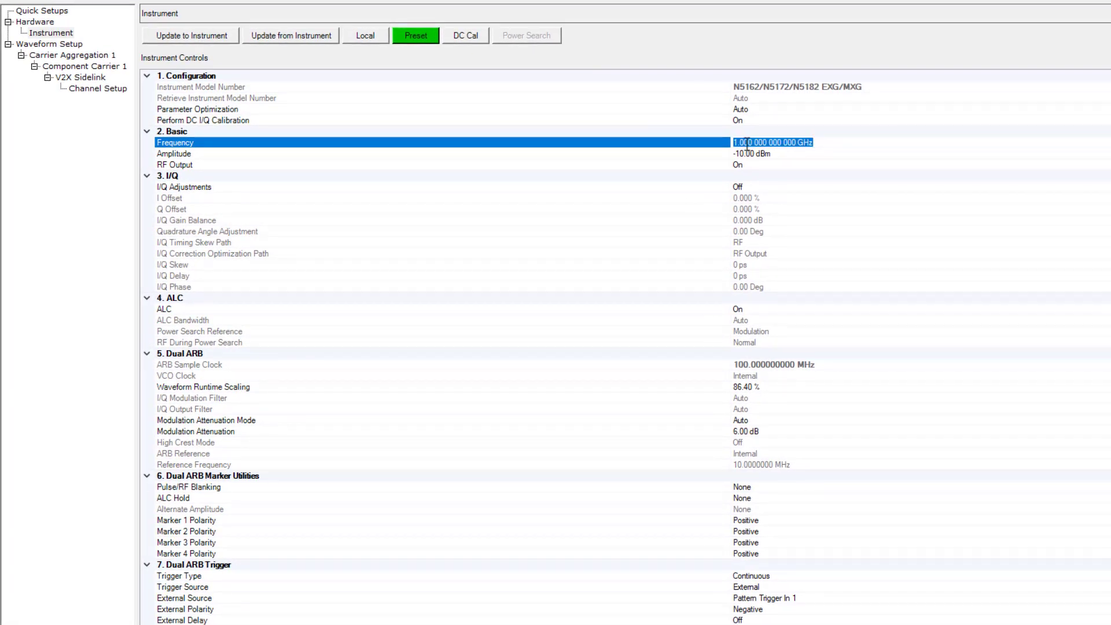
text(5.9g)
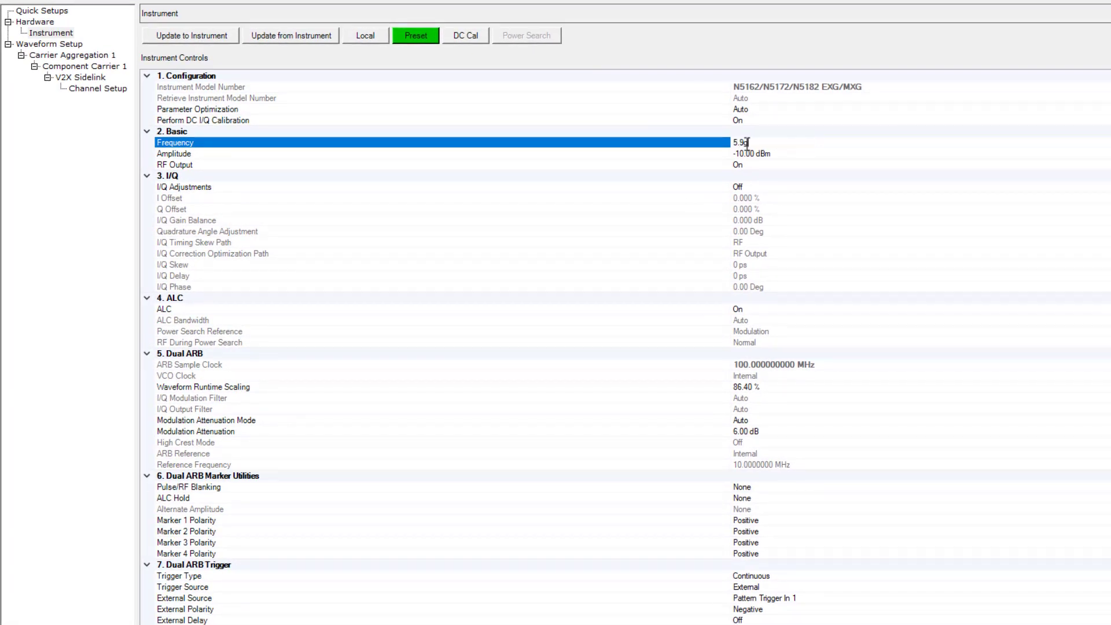
key(Return)
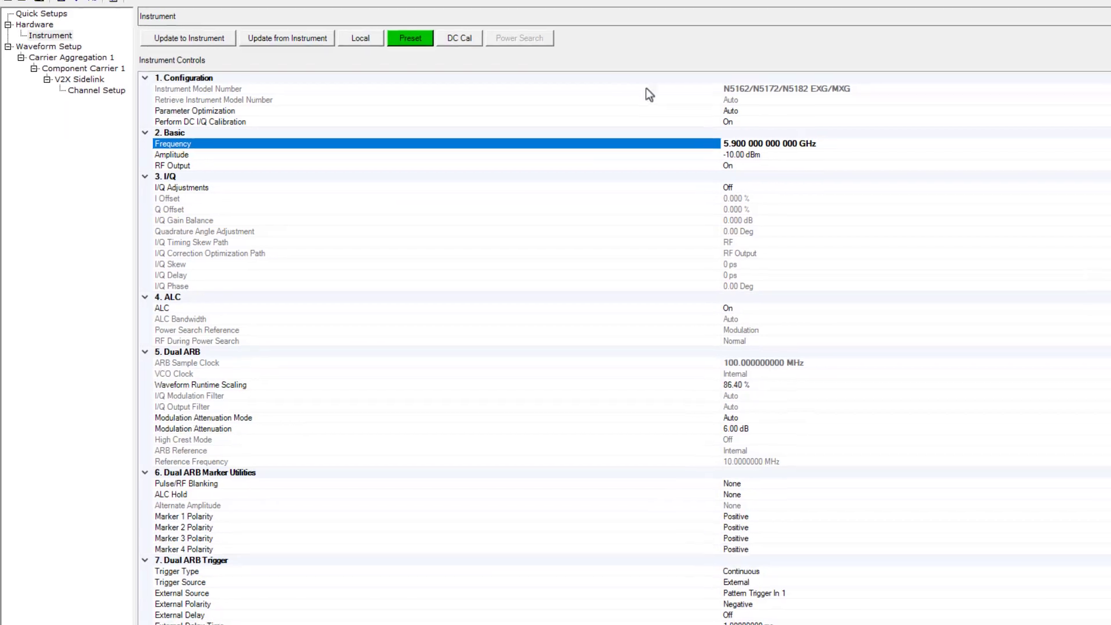
- Connect to the saved MXG_Beijing hardware system and download the V2X waveform to the signal generator
click(90, 15)
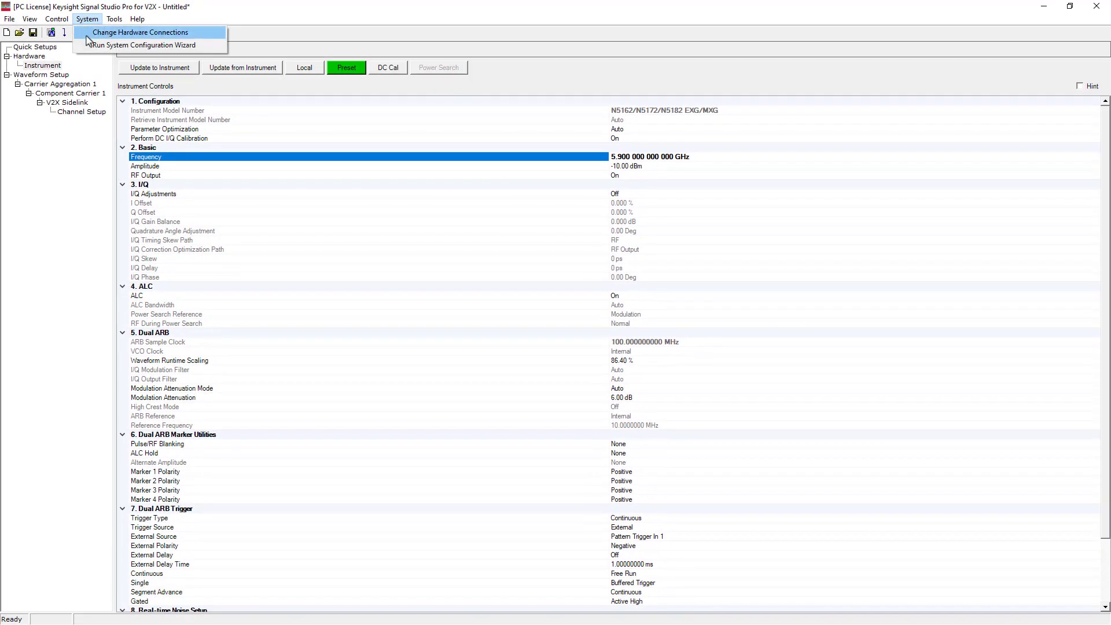
click(87, 34)
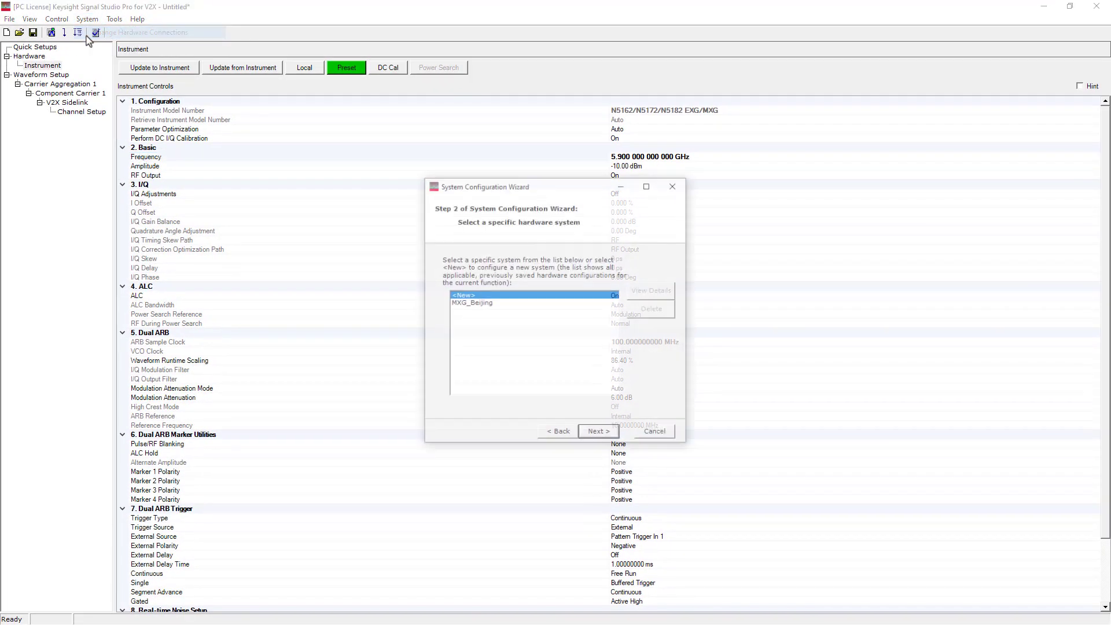
click(479, 303)
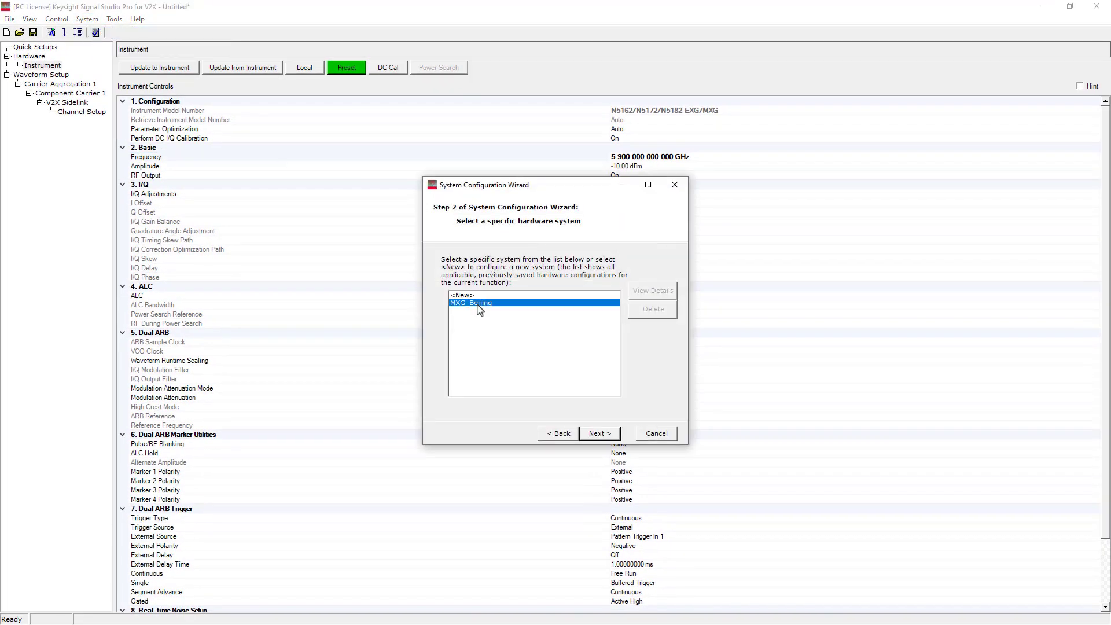
click(608, 436)
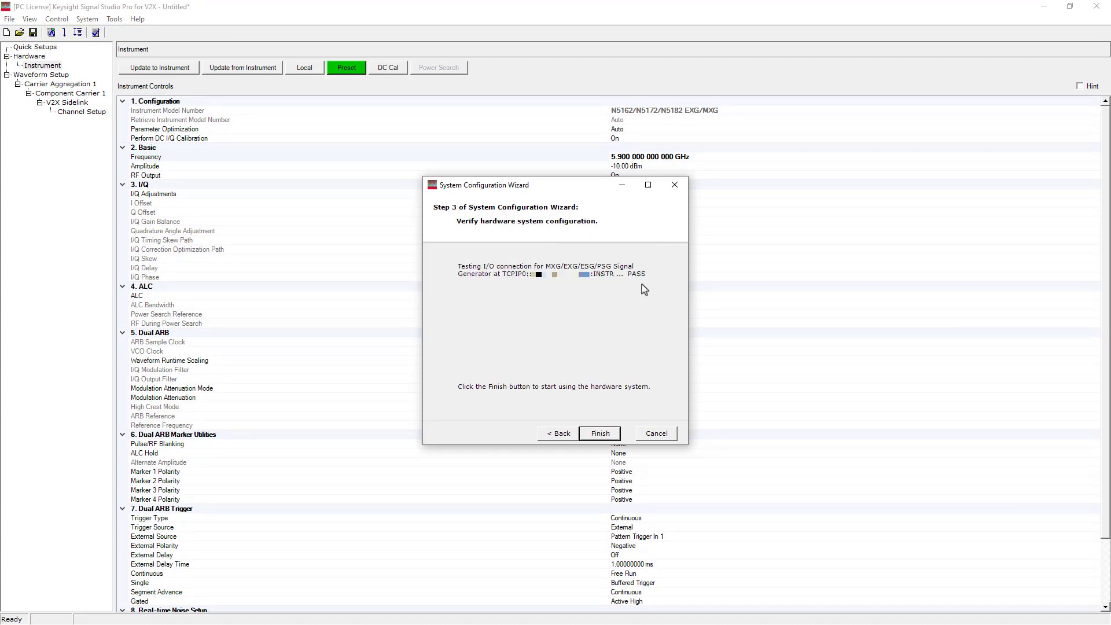
click(600, 434)
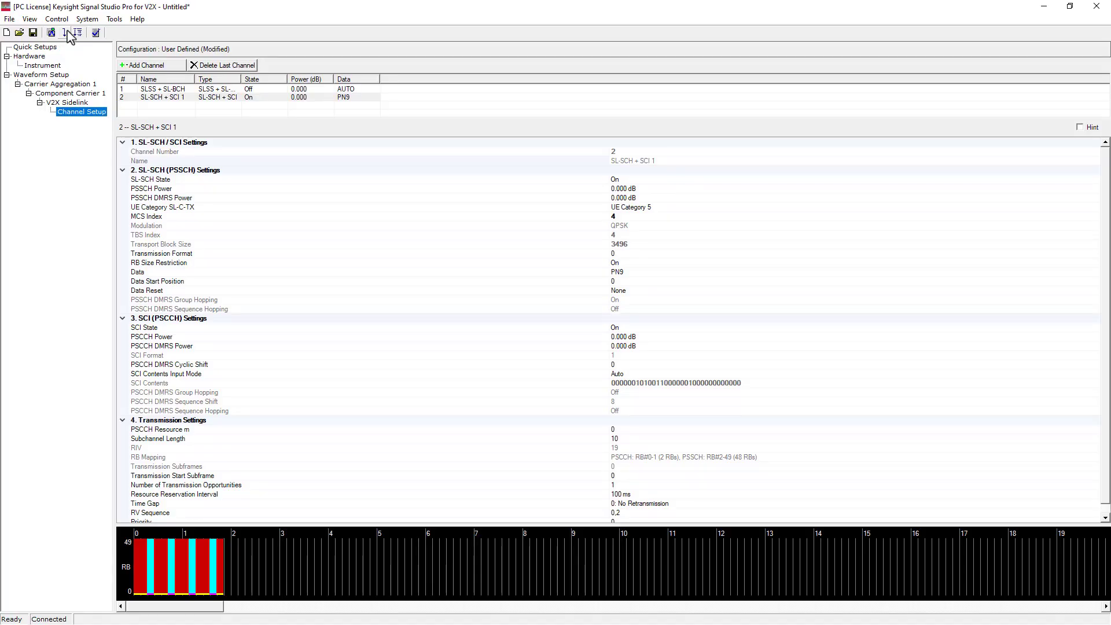
click(74, 38)
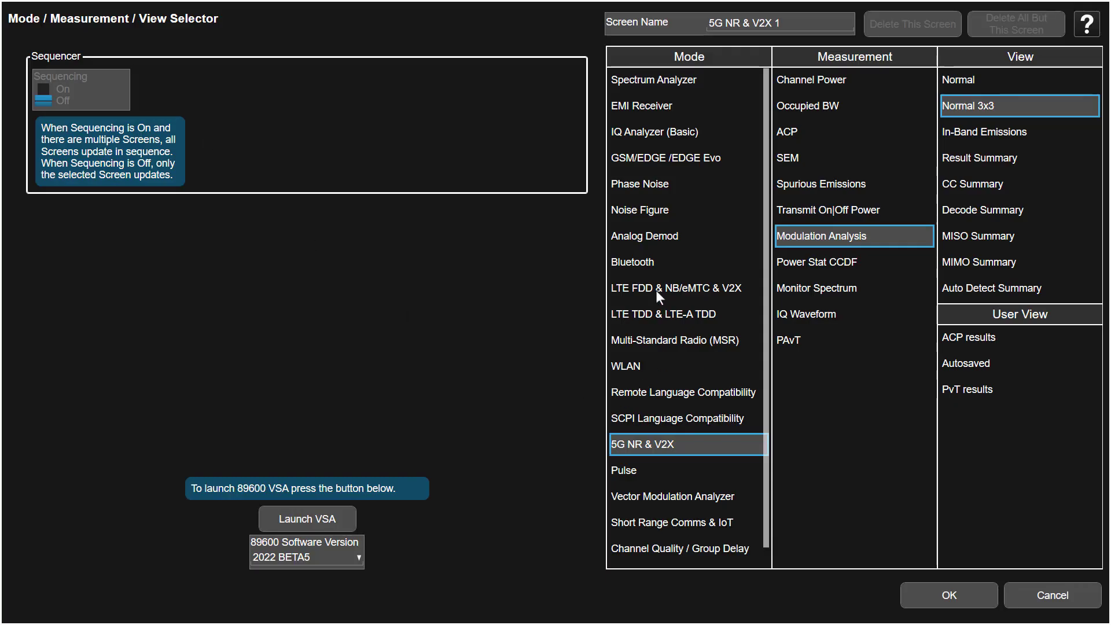
- Switch to the signal analyzer and select LTE FDD & NB/eMTC & V2X mode, Modulation Analysis measurement, Basic view
click(658, 296)
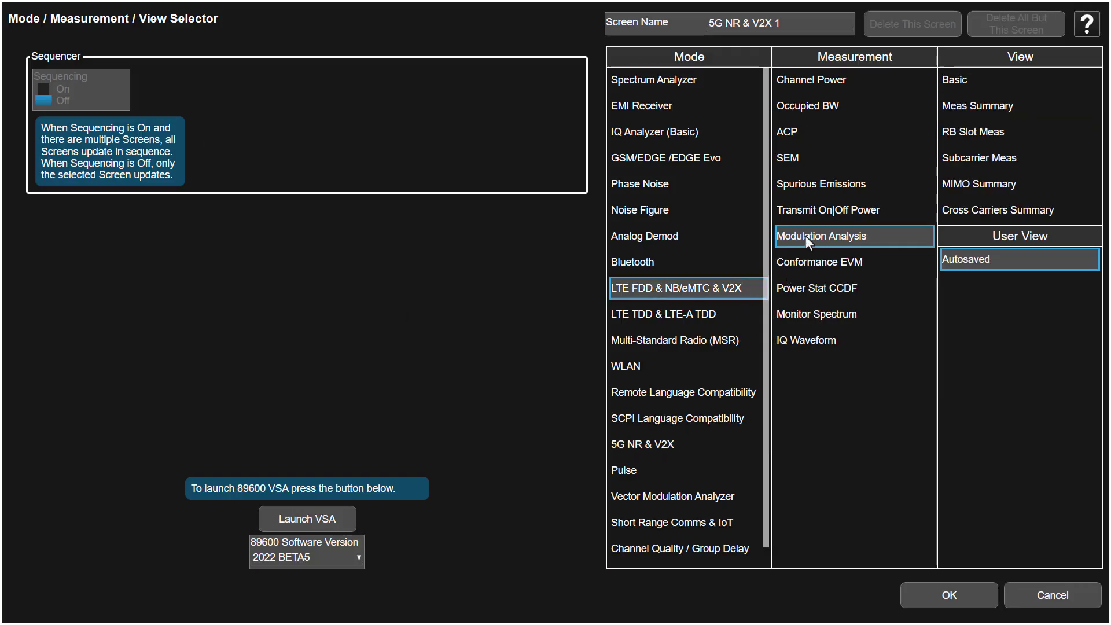
click(964, 80)
click(974, 592)
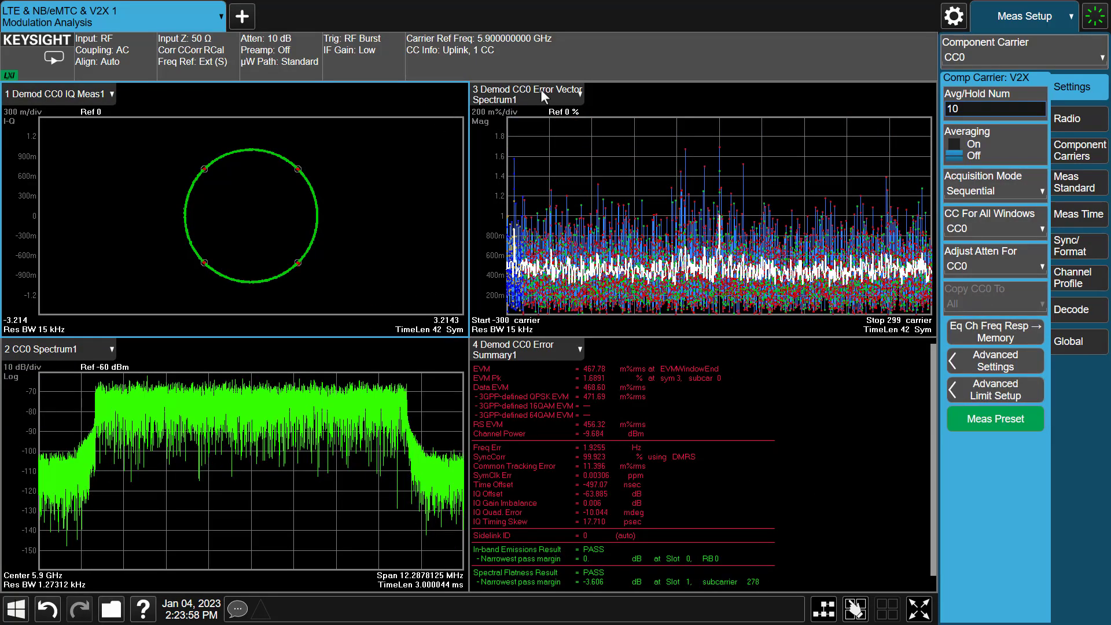
- Check the carrier reference frequency settings and set the radio direction to Uplink
click(516, 41)
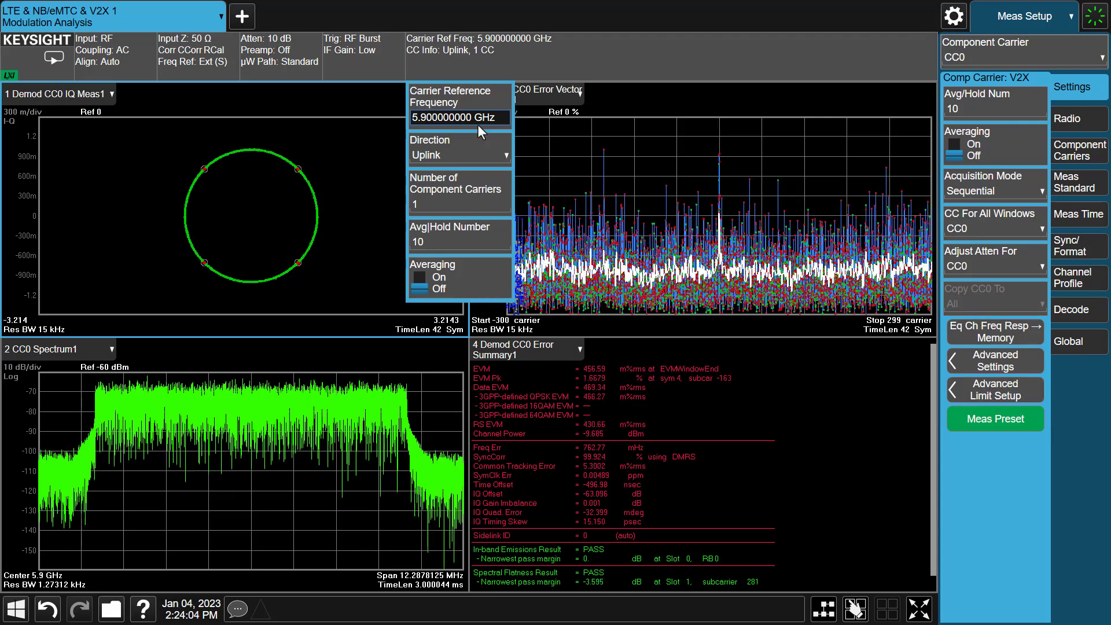
click(537, 75)
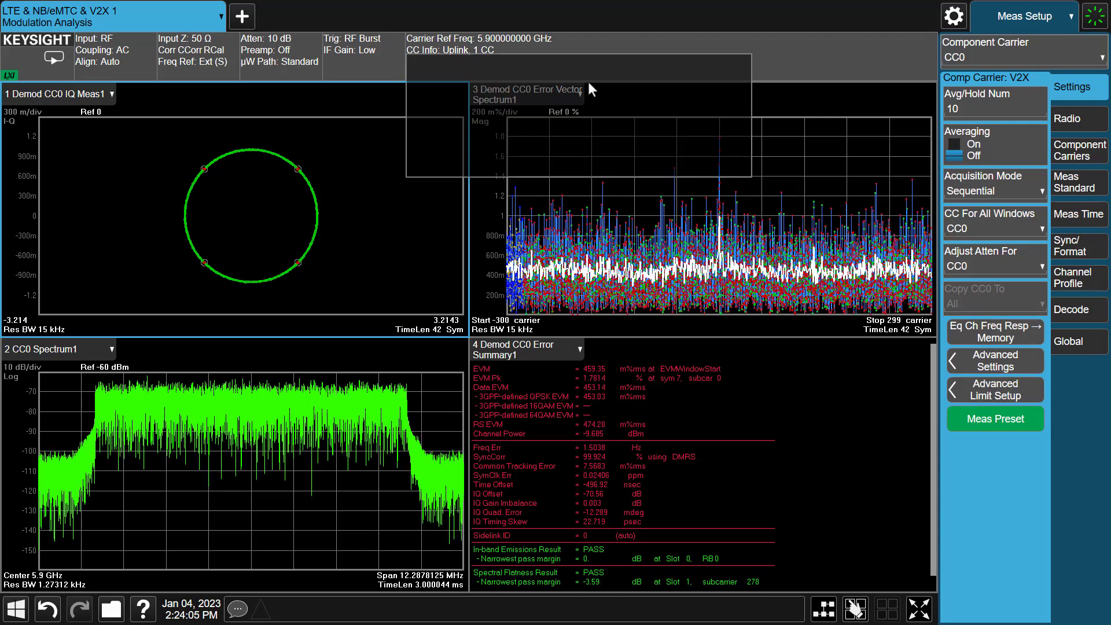
click(1056, 113)
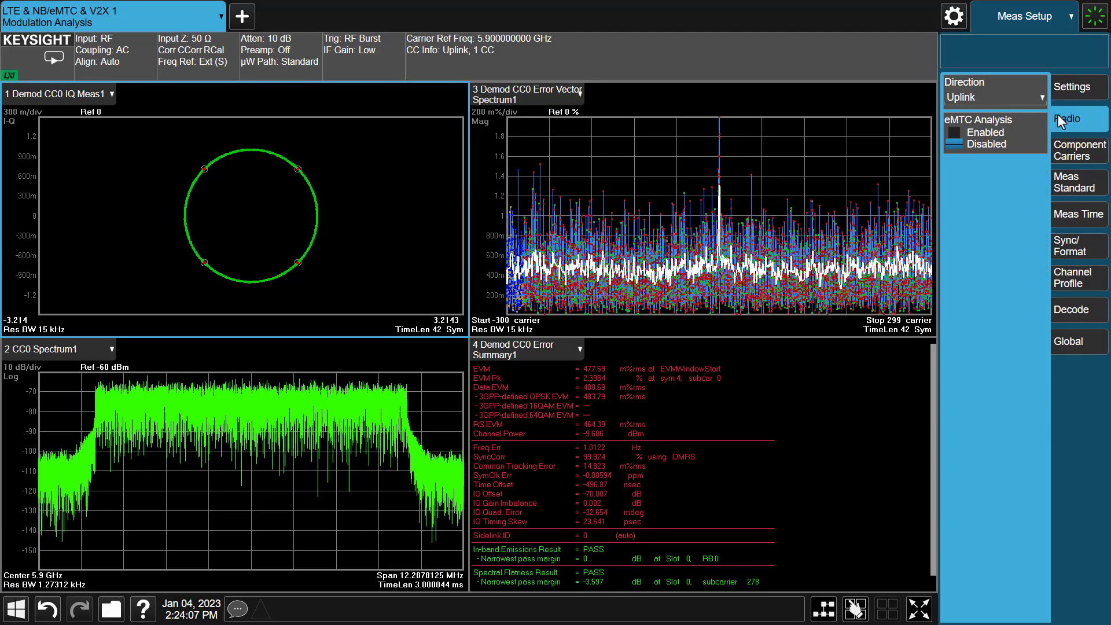
click(1004, 99)
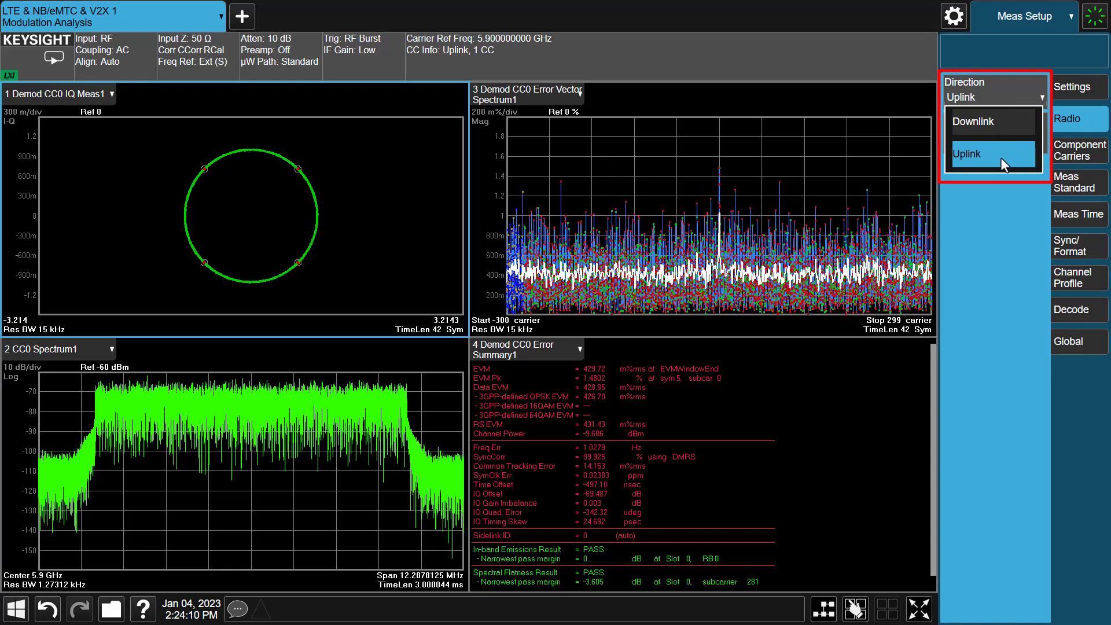
click(1002, 154)
- Set component carrier CC0's sidelink mode to V2X and apply the 10 MHz V2X FRC preset
click(1073, 153)
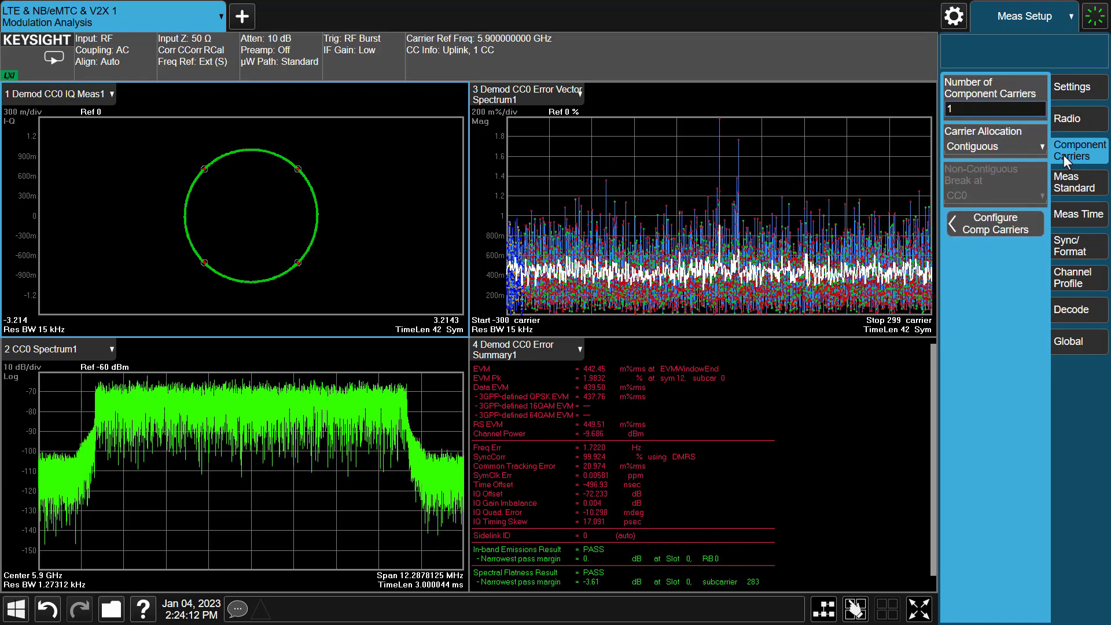
click(990, 225)
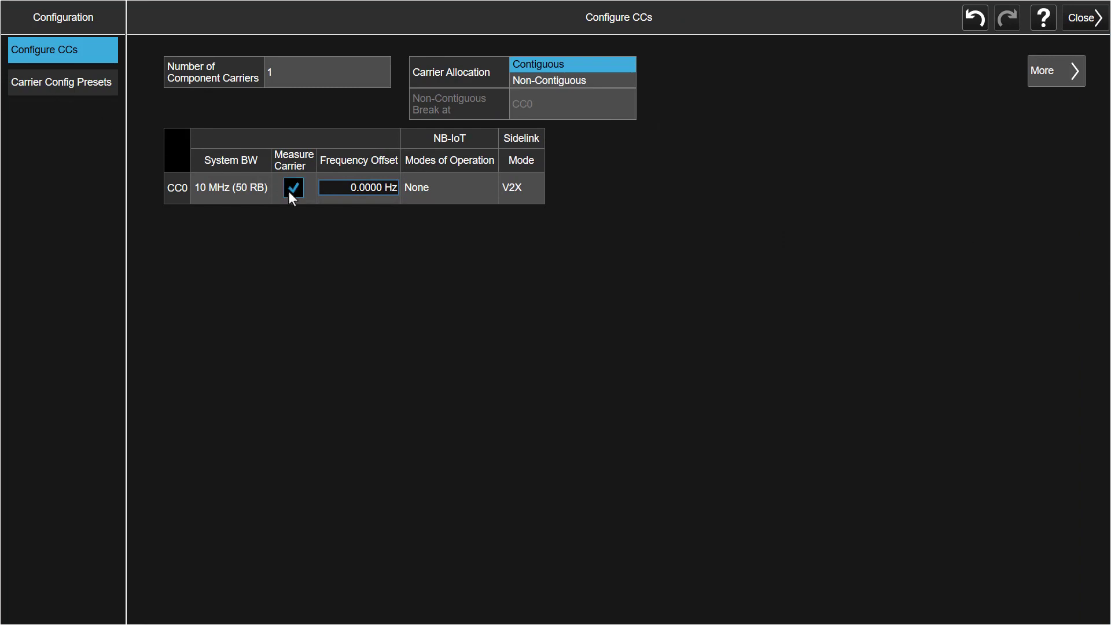
click(515, 193)
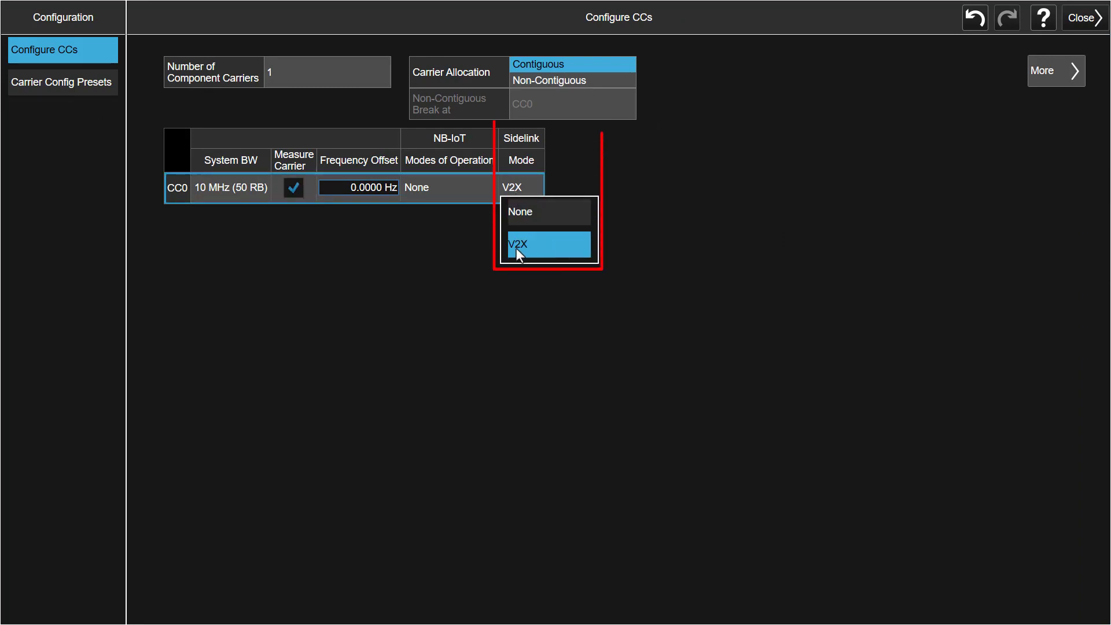
click(536, 249)
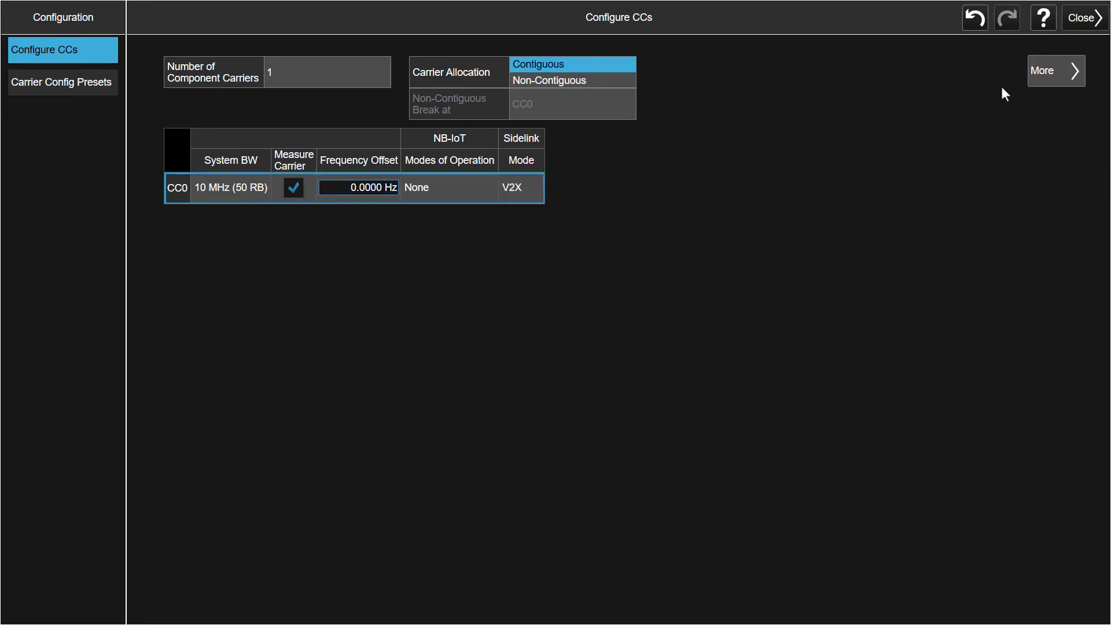
click(1088, 18)
click(1074, 182)
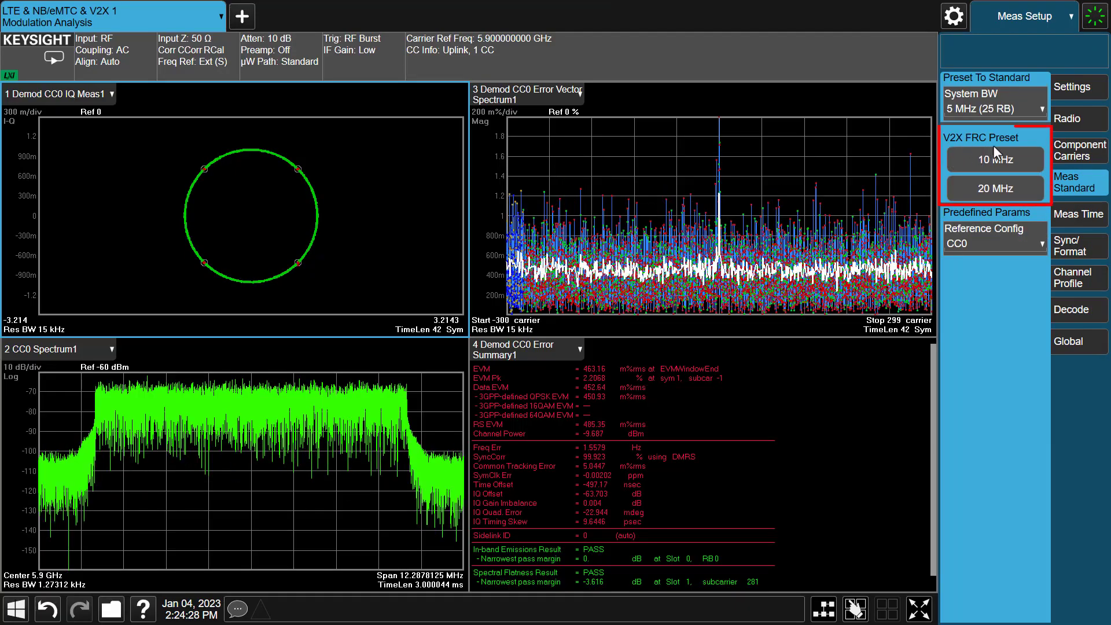
click(984, 158)
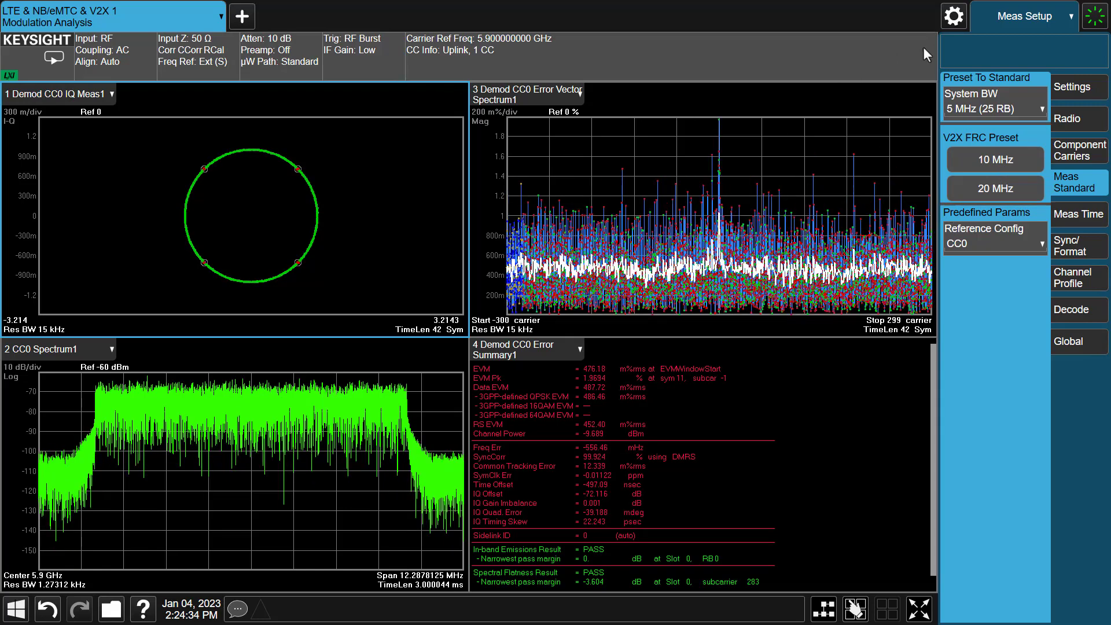
- Change the measurement display layout to Grid 2×3
click(1020, 20)
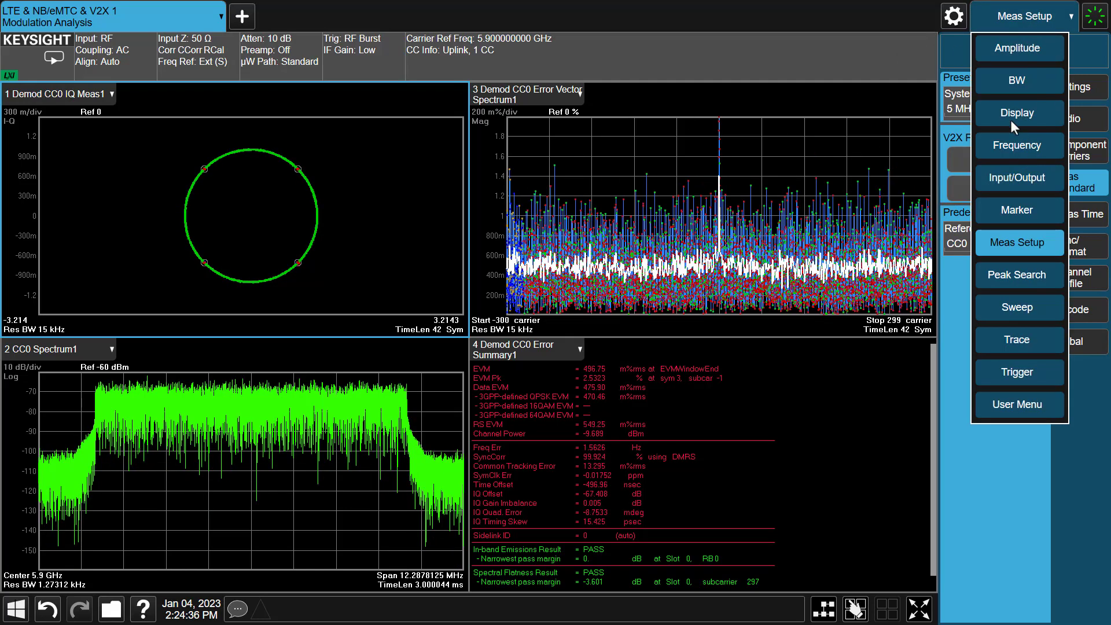
click(1009, 116)
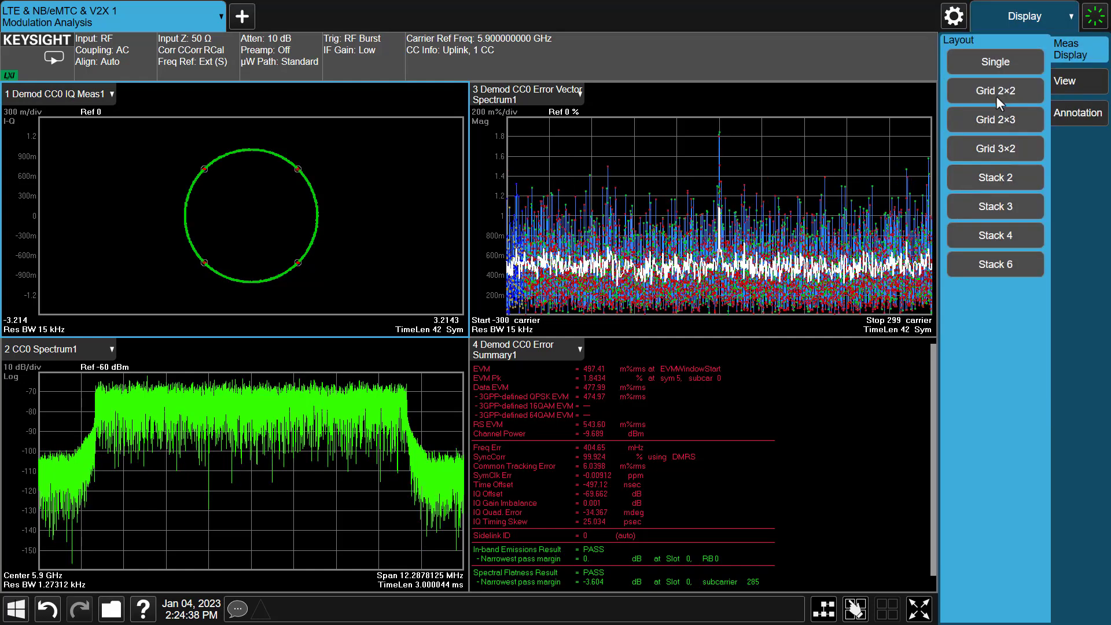
click(989, 119)
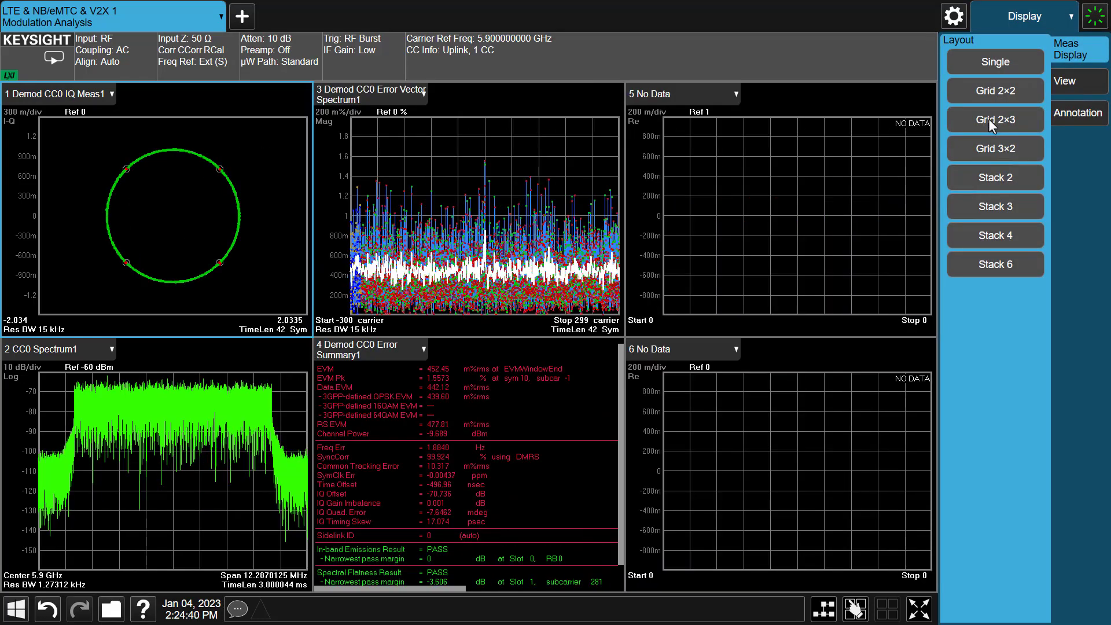
- Assign the pre-demod Time result to the empty window 5
click(686, 96)
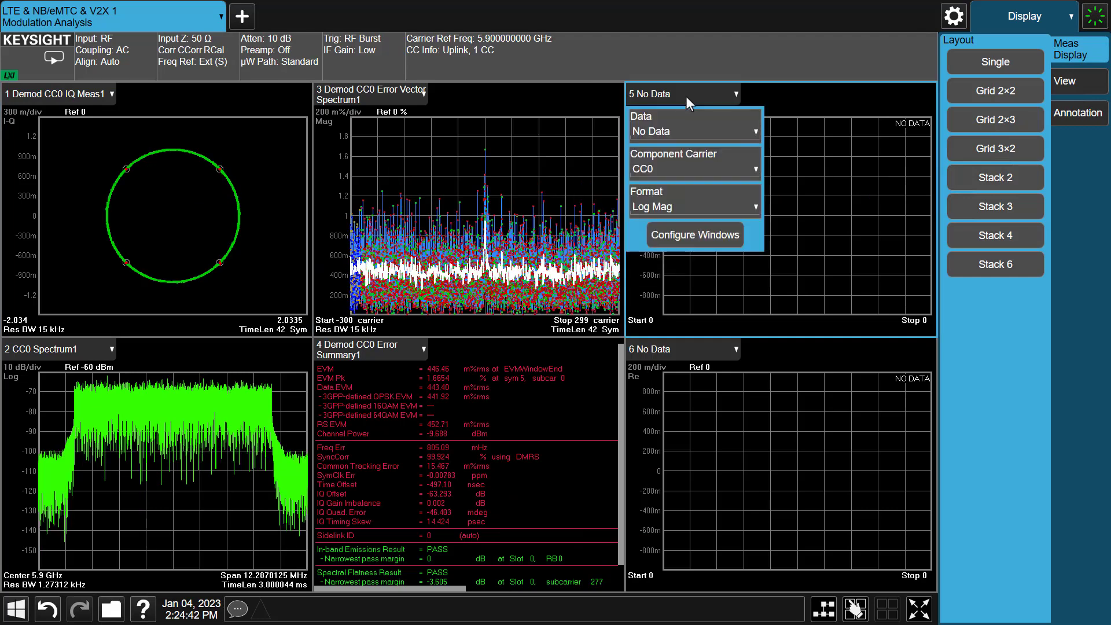
click(668, 129)
click(672, 194)
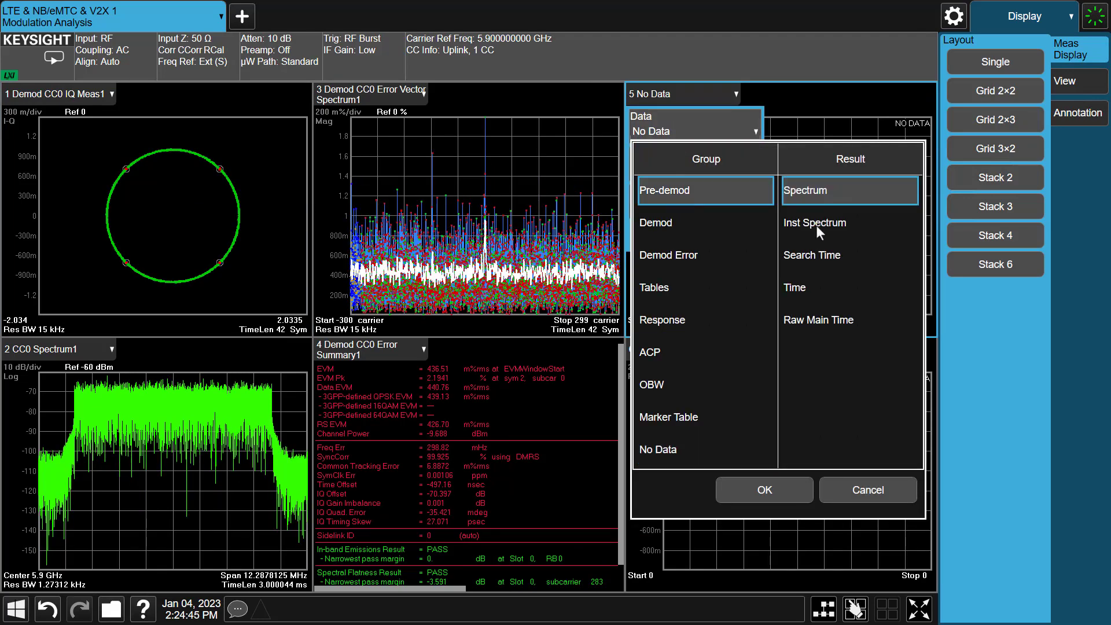
click(810, 288)
click(764, 490)
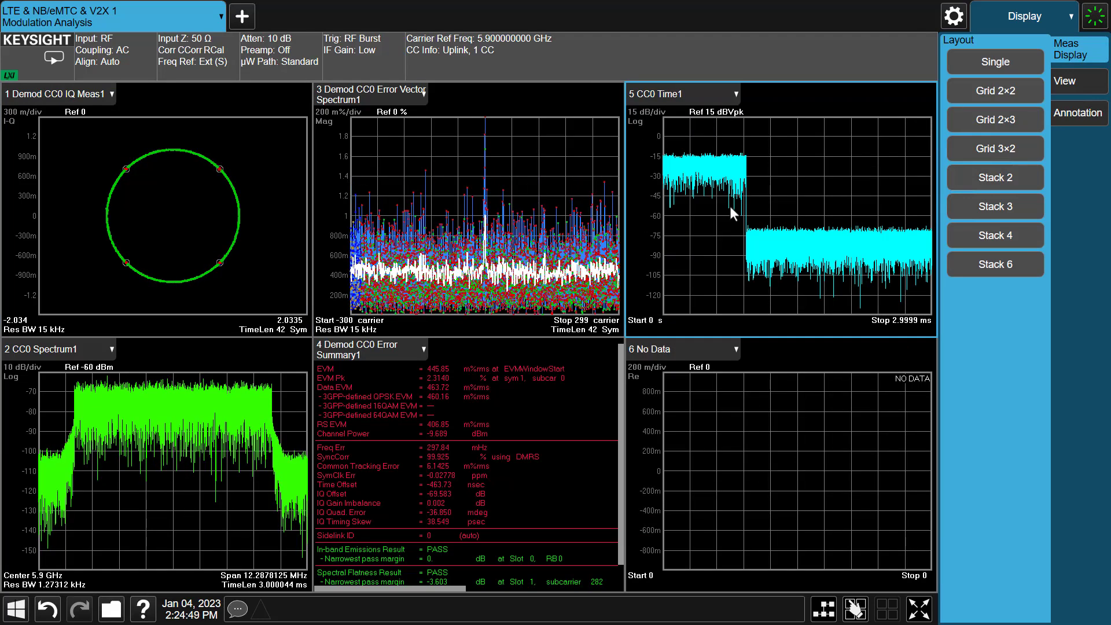
- Replace the spectrum in window 2 with the demod Detected Allocations result
click(89, 352)
click(82, 381)
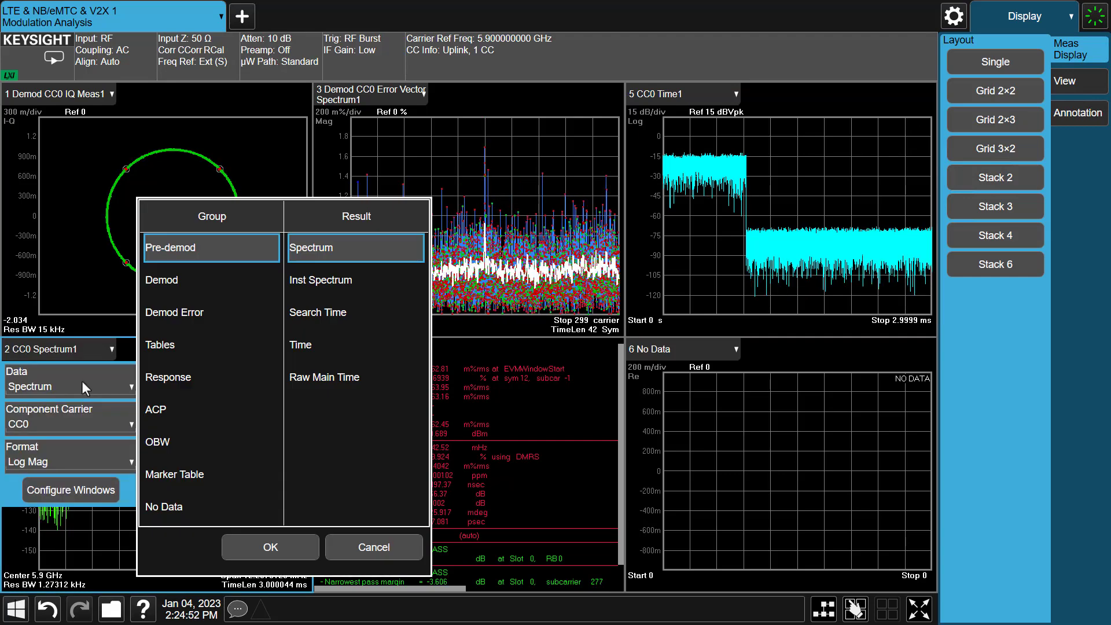
click(168, 283)
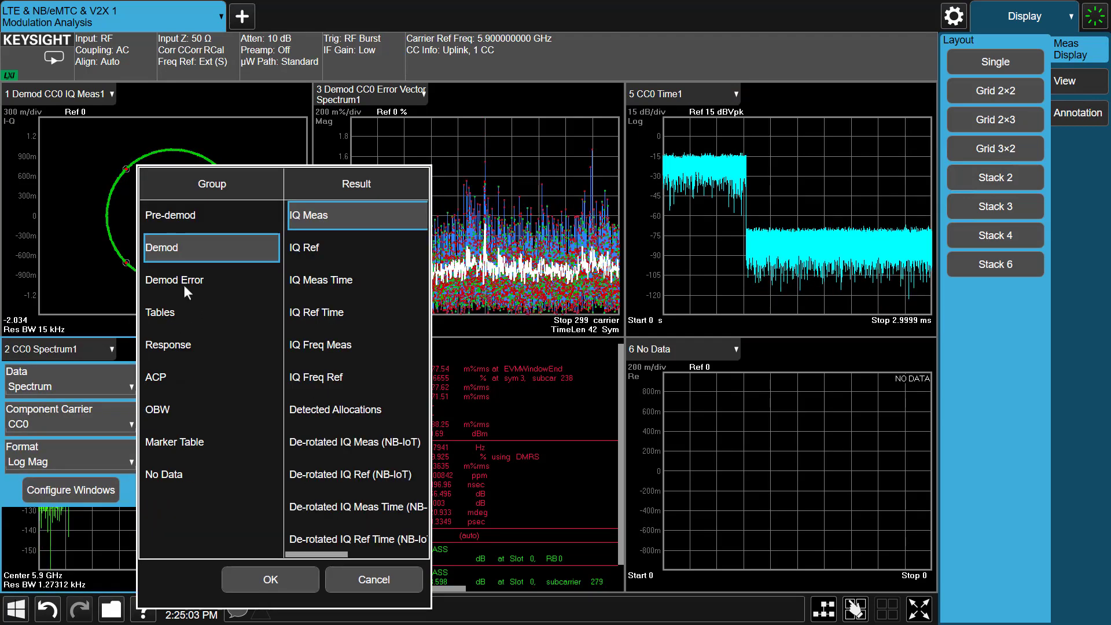
click(303, 409)
click(271, 580)
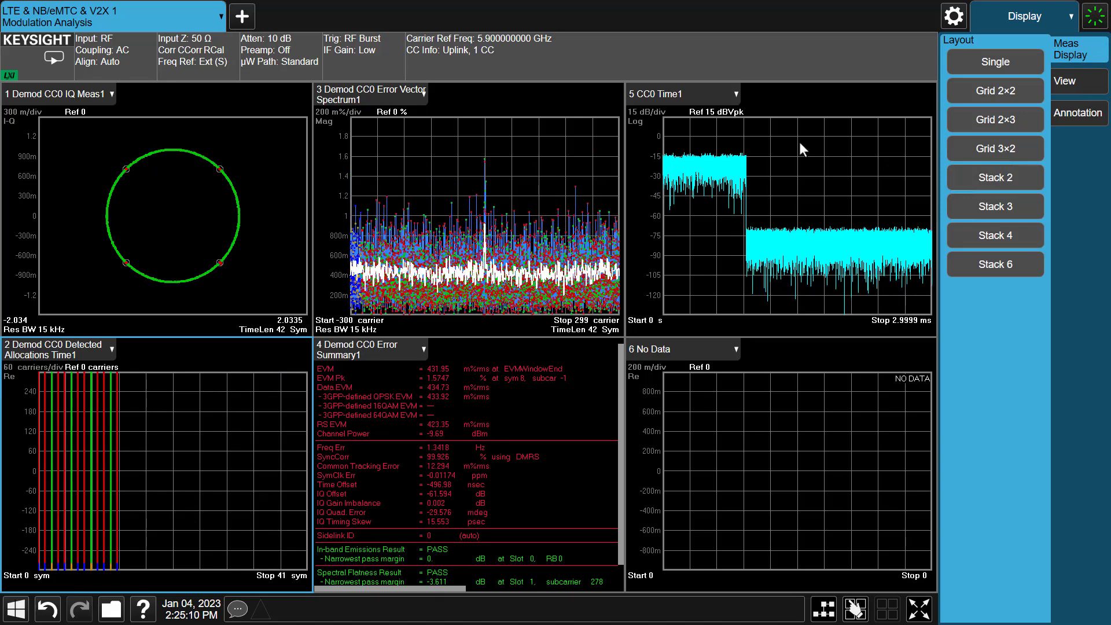
- Assign the Frame Summary table to the empty window 6
click(685, 348)
click(671, 382)
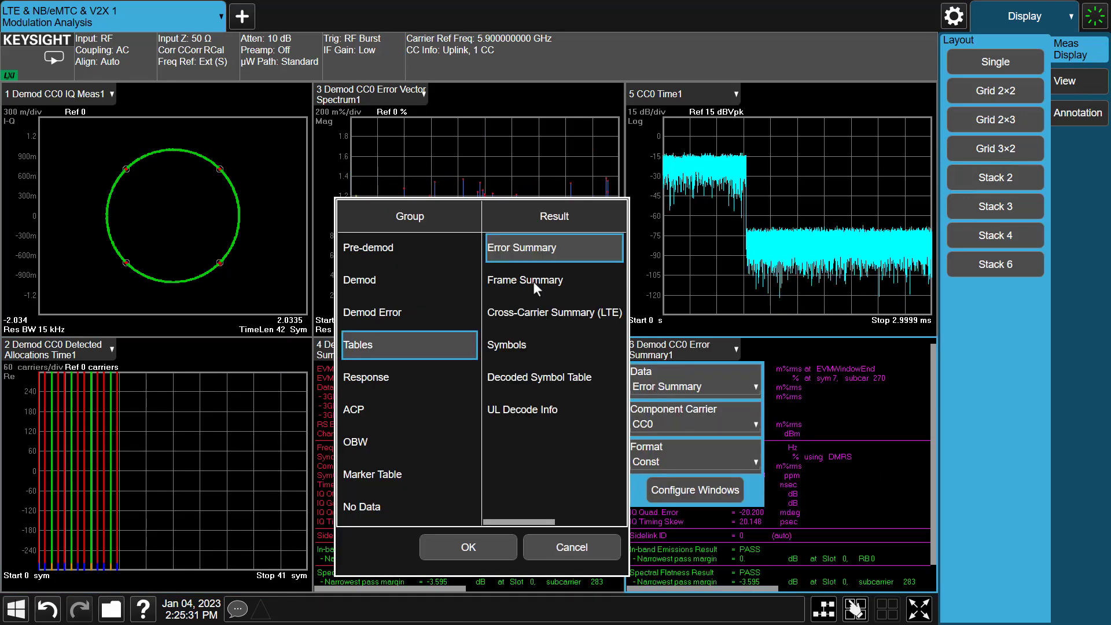
click(533, 281)
click(496, 547)
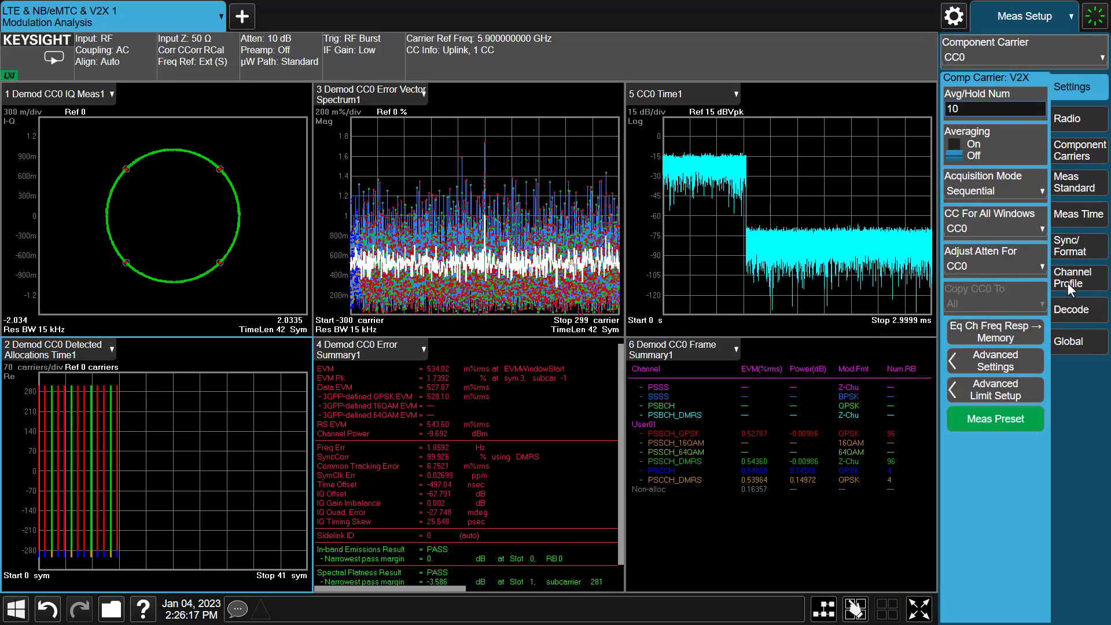
- Exclude User01's PSCCH from the measurement by marking it as not present in the sidelink user channel summary
click(1067, 283)
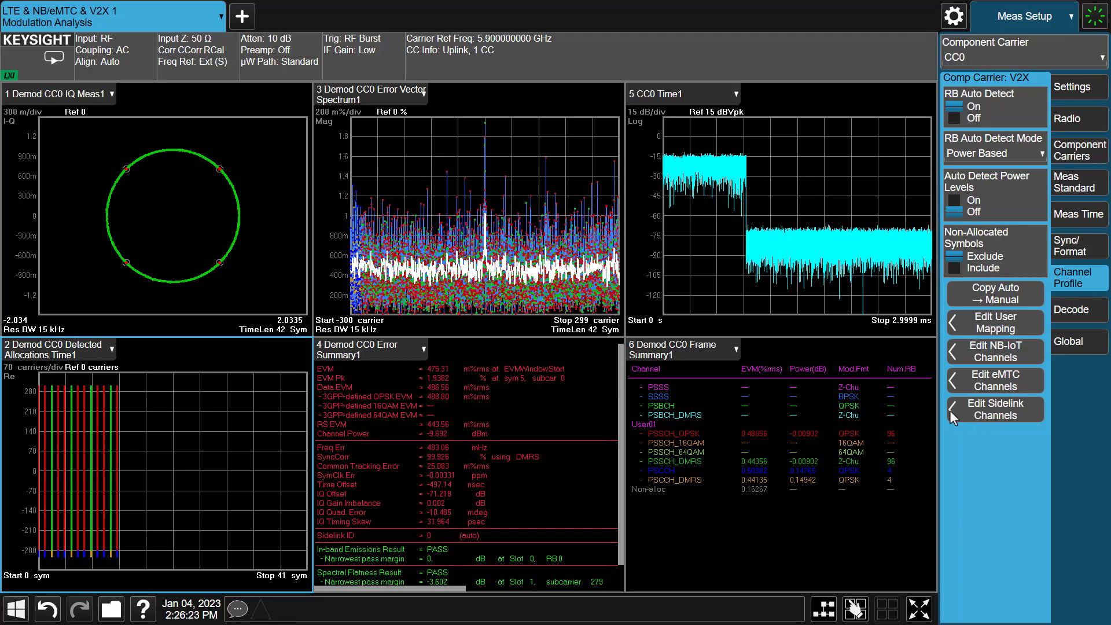
click(1016, 414)
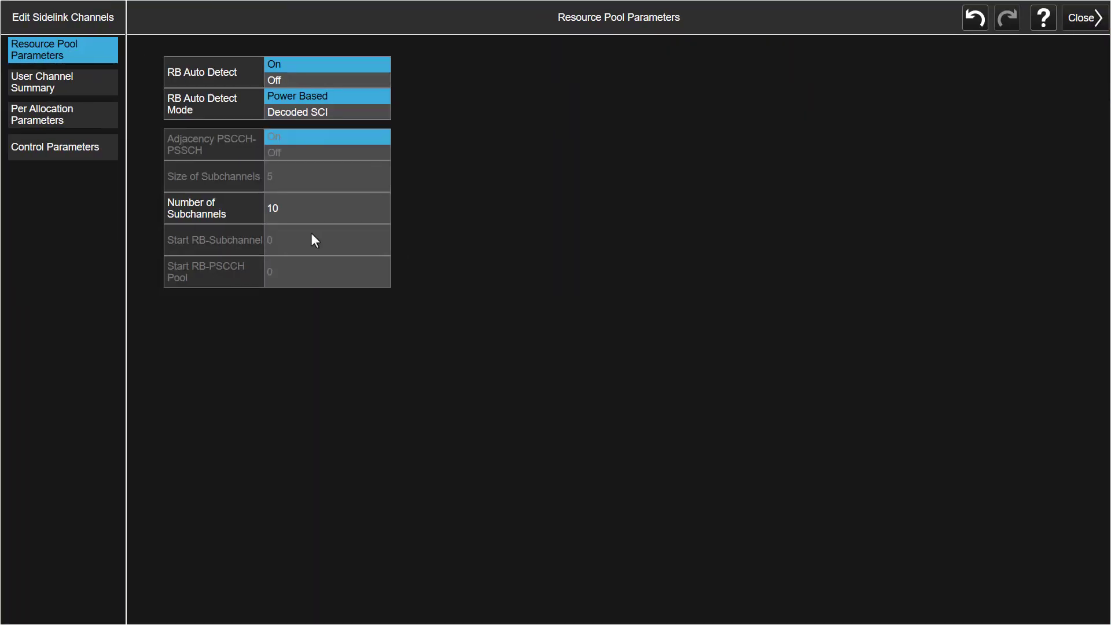
click(55, 83)
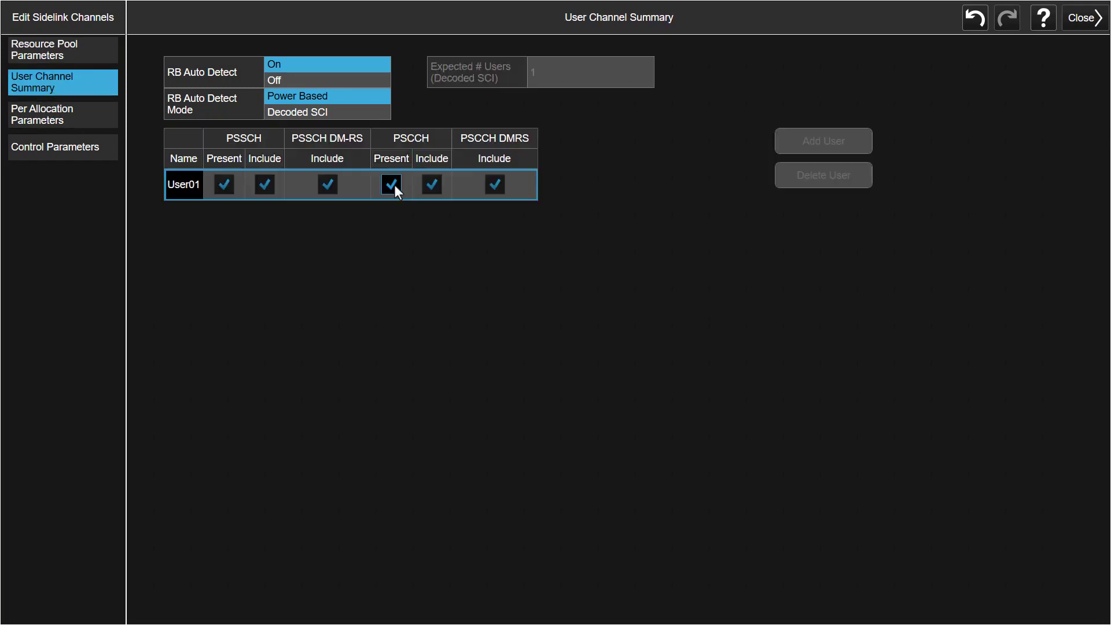
click(392, 185)
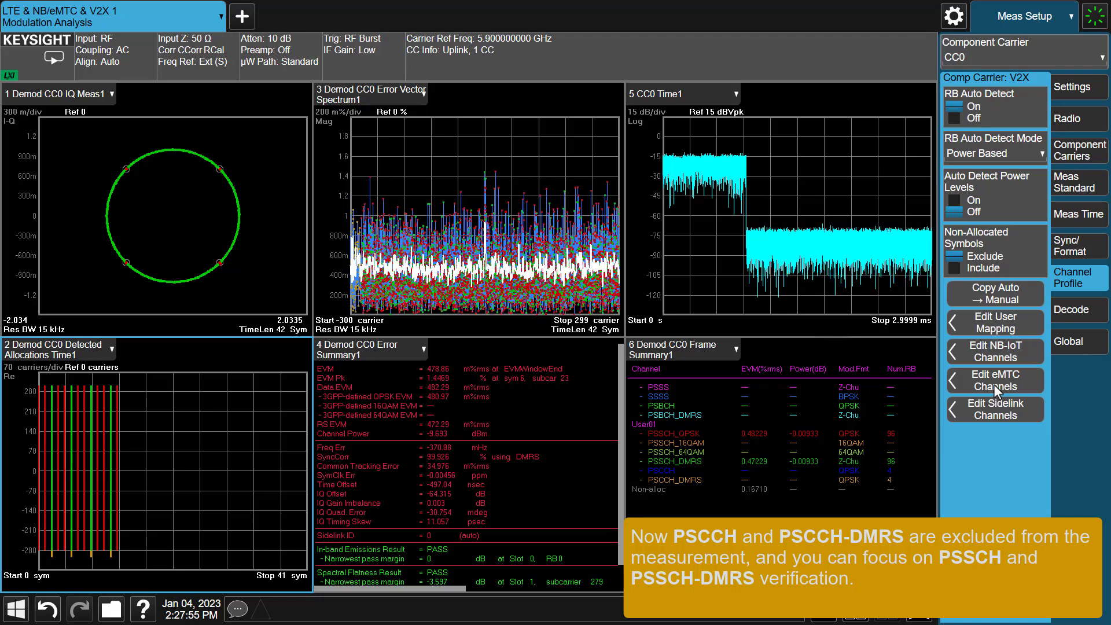
- Enlarge the Error Summary and Frame Summary windows one at a time to examine their results, restoring the grid each time
double_click(553, 491)
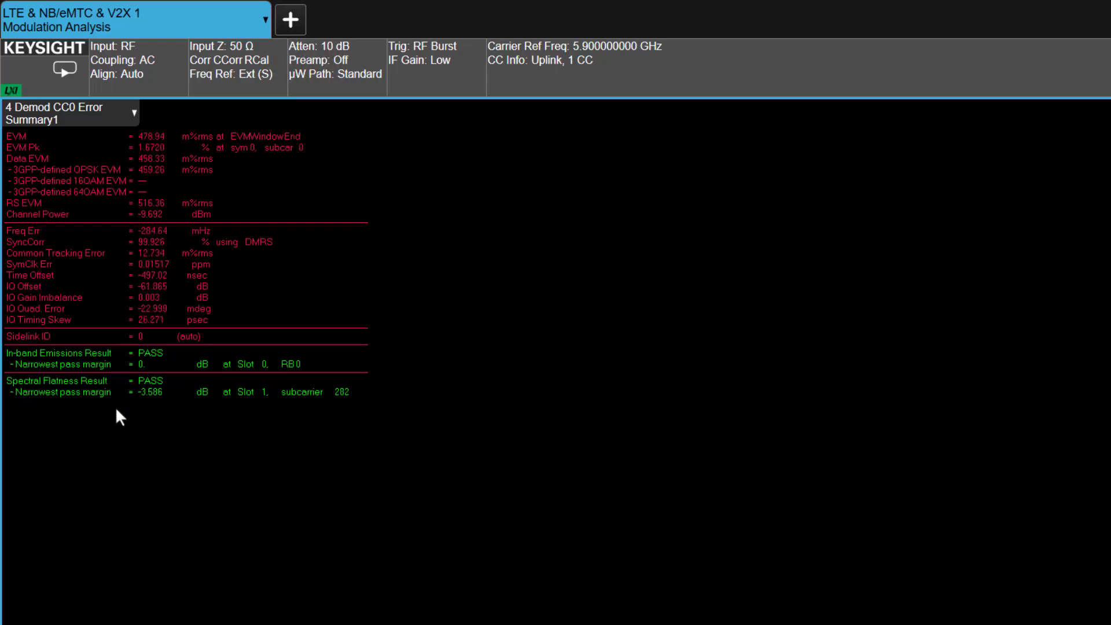
double_click(125, 428)
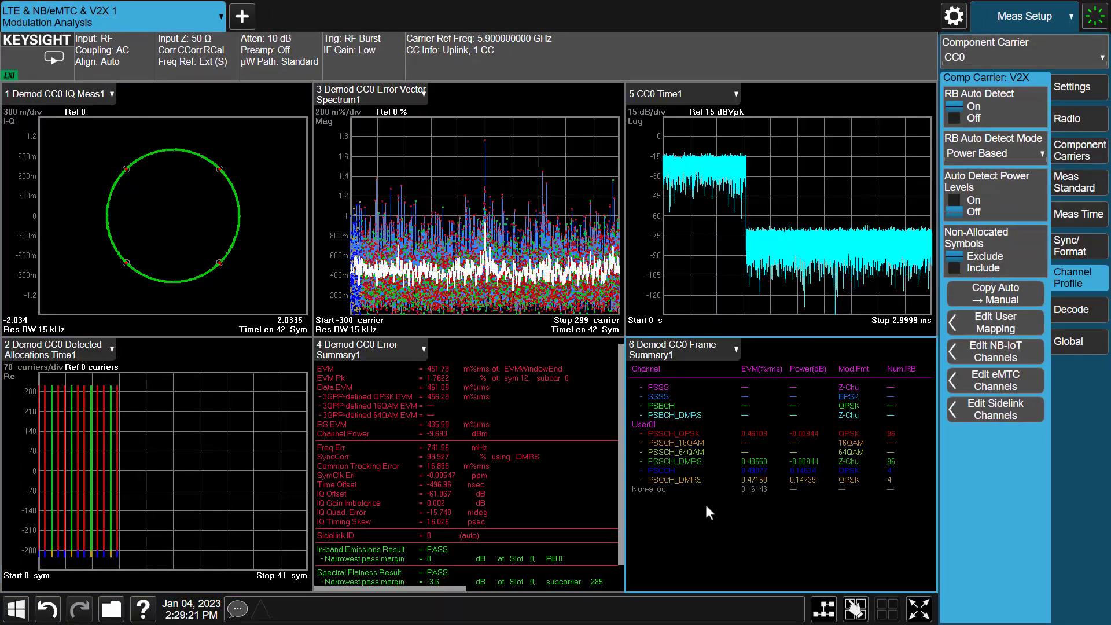
double_click(829, 527)
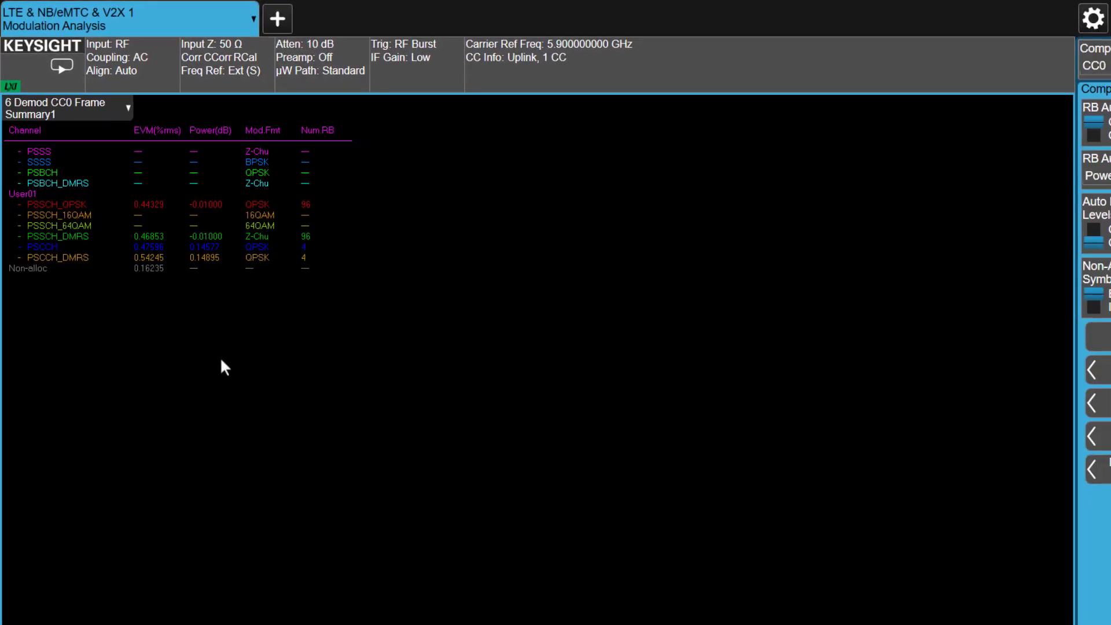
double_click(232, 382)
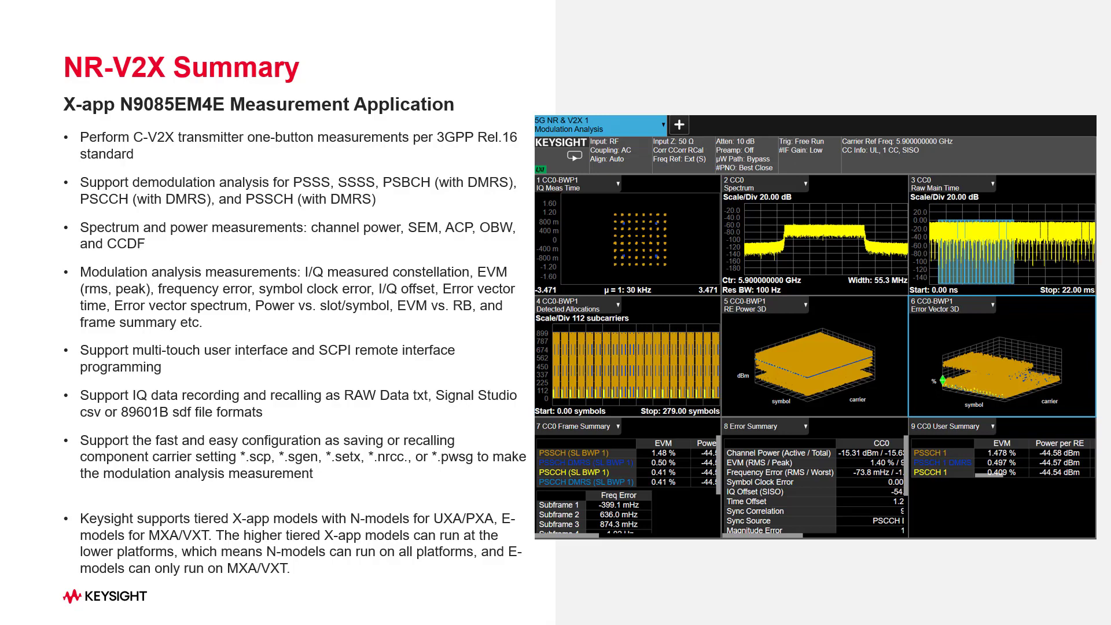
key(Right)
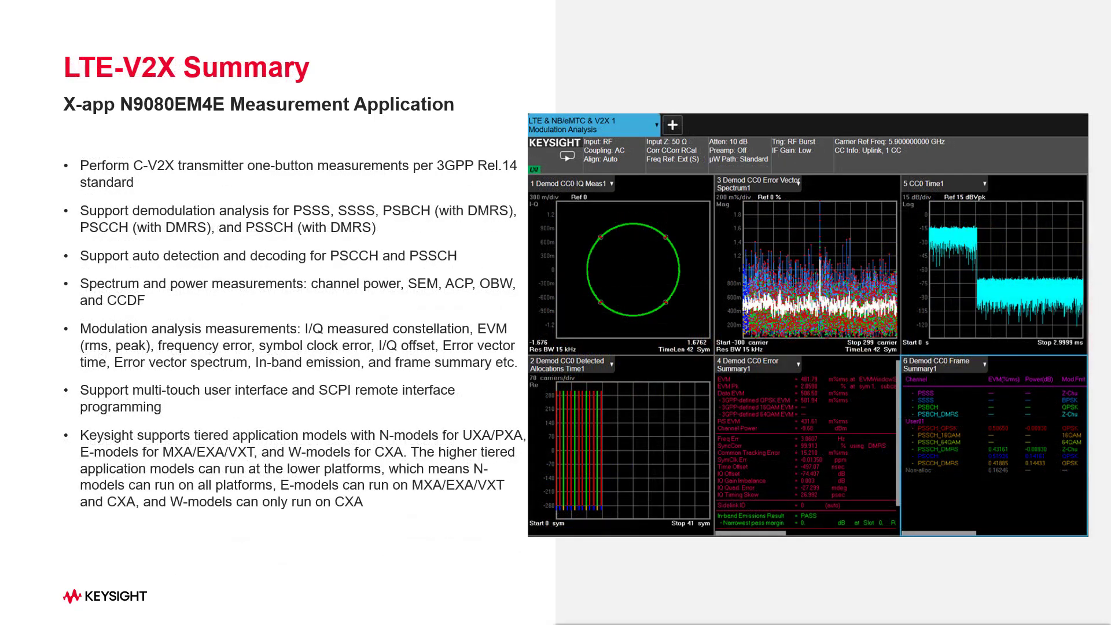